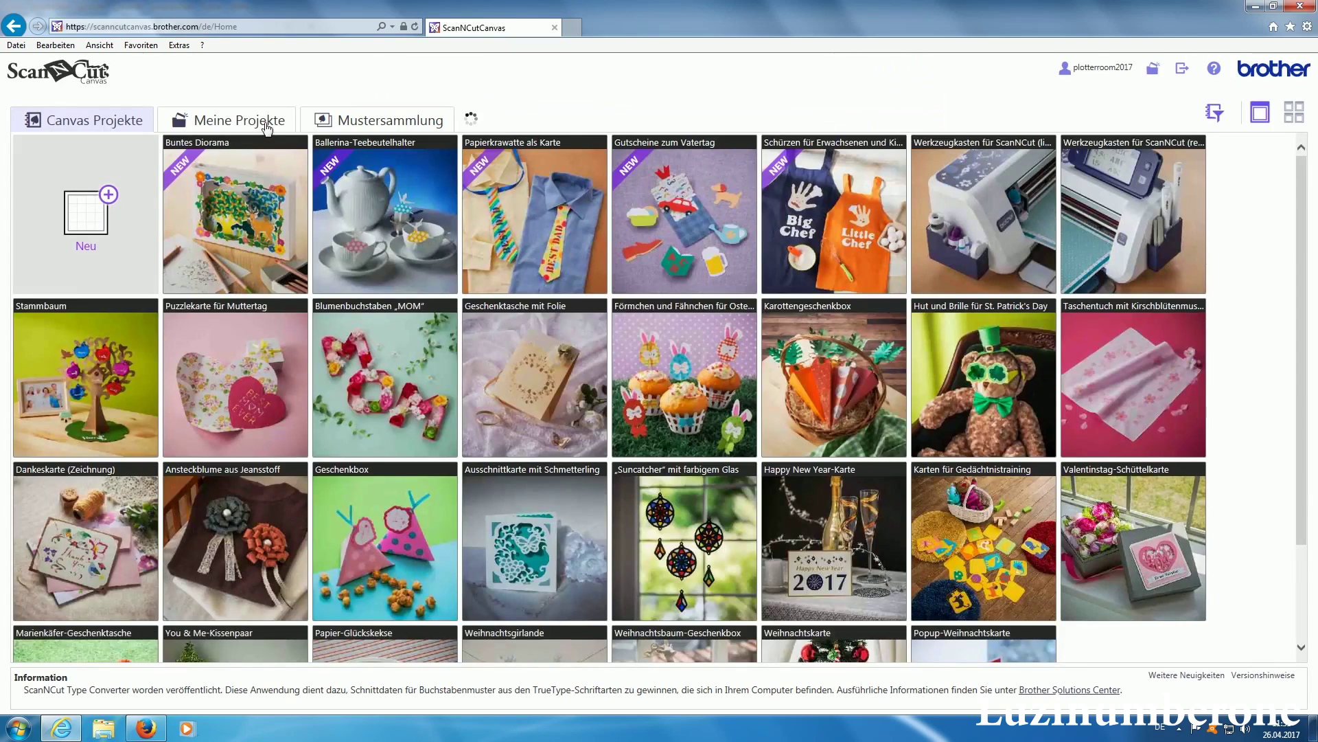
# Log in to the ScanNCut Canvas account with Anmelden
pyautogui.click(275, 122)
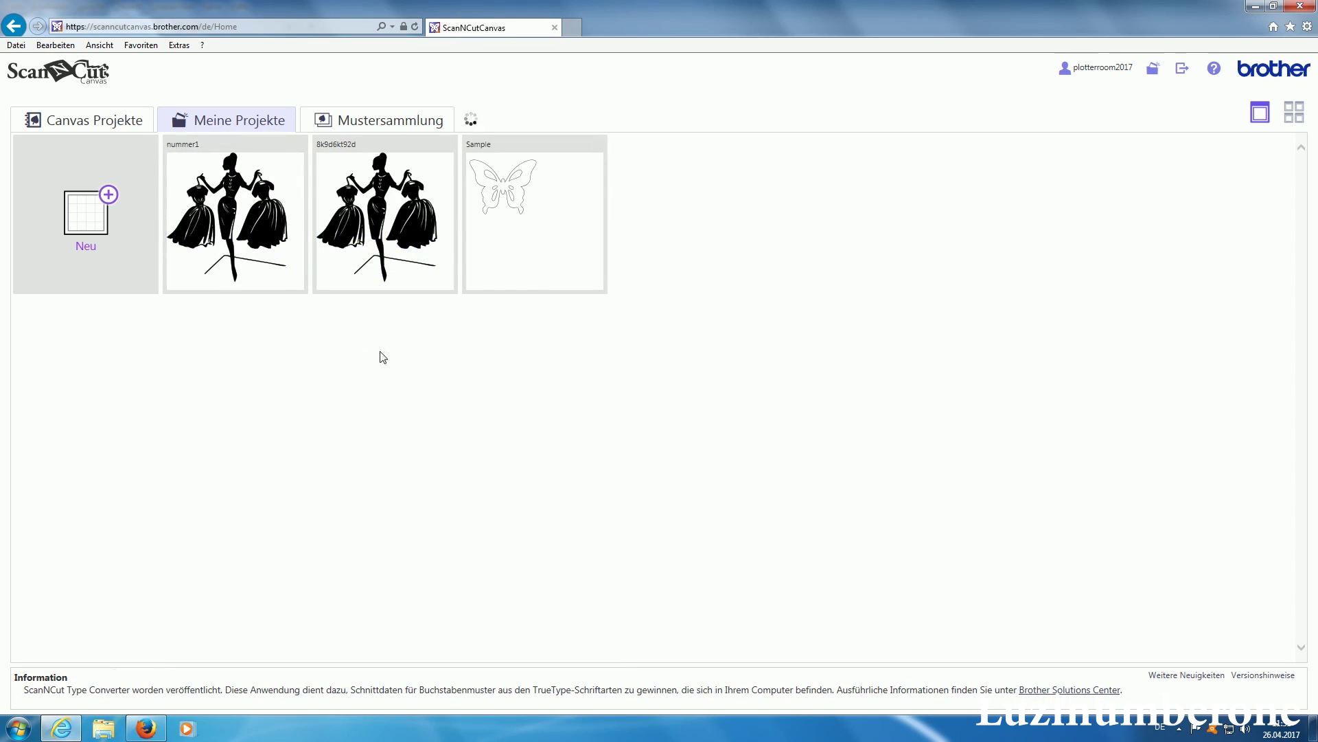
# Create a new blank Neu project, then minimise the ScanNCut Canvas window
pyautogui.click(108, 228)
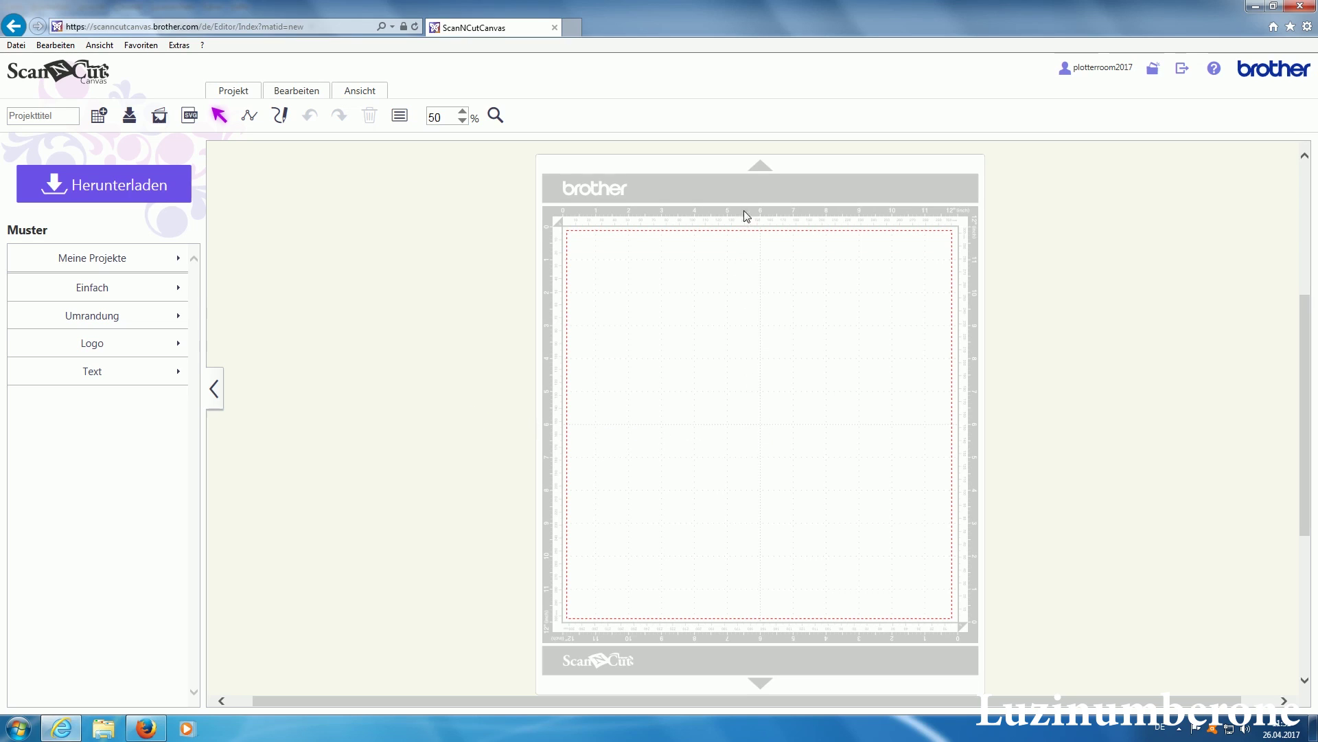
pyautogui.click(1259, 9)
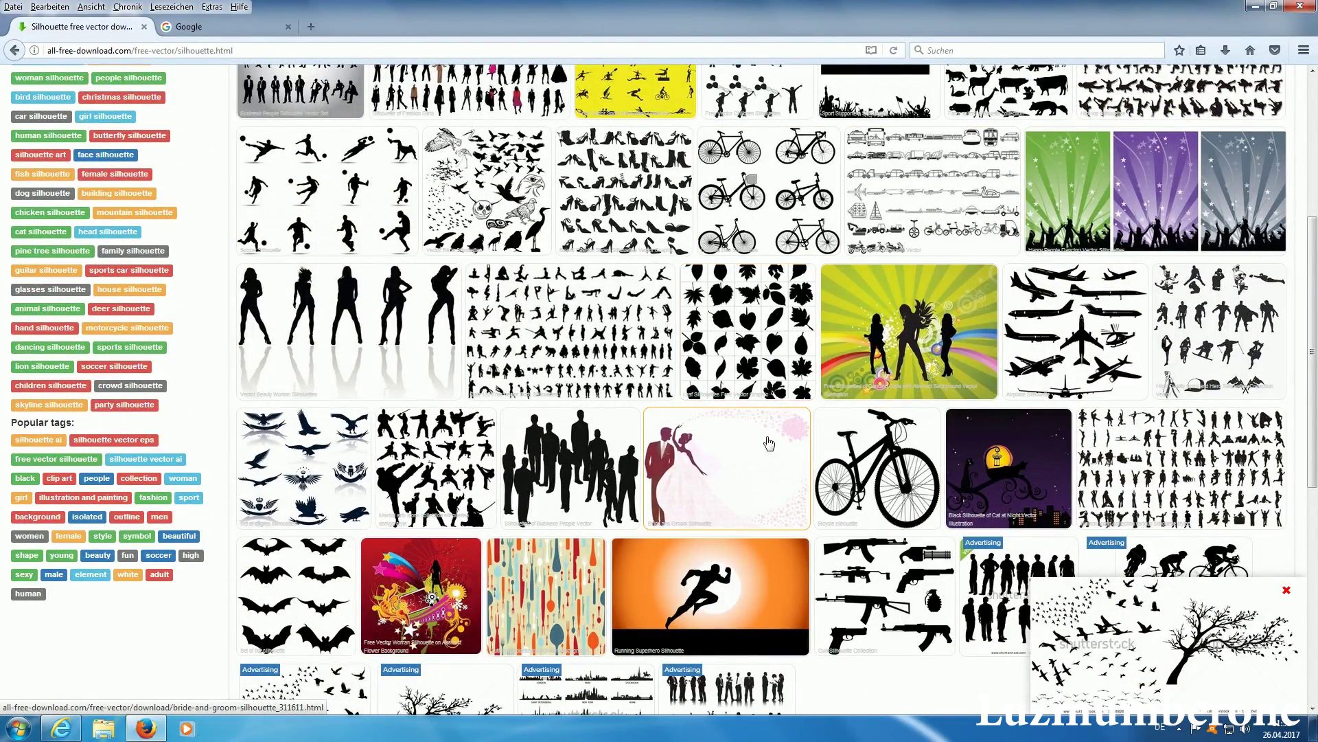
# Scroll through the all-free-download.com silhouette gallery, including the bicycle vectors
pyautogui.scroll(5, 117, 142)
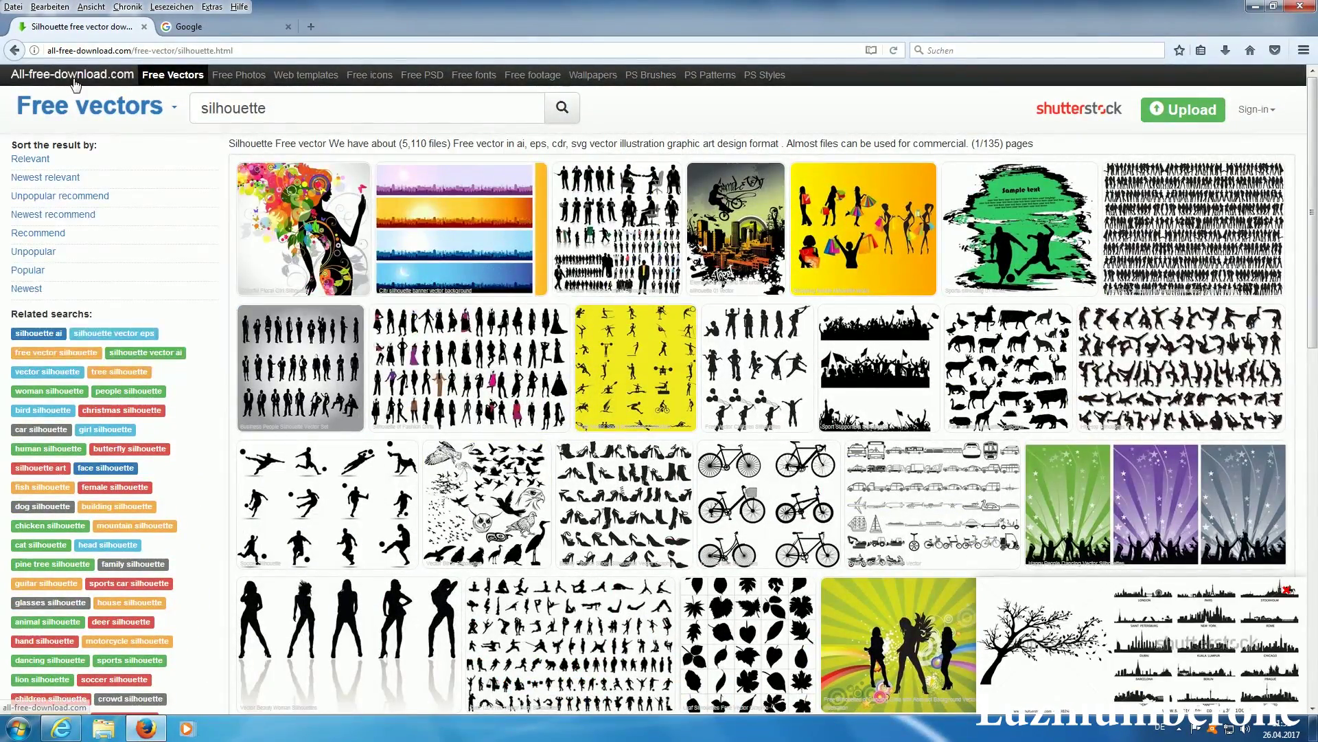
pyautogui.scroll(-4, 904, 579)
pyautogui.scroll(-6, 904, 579)
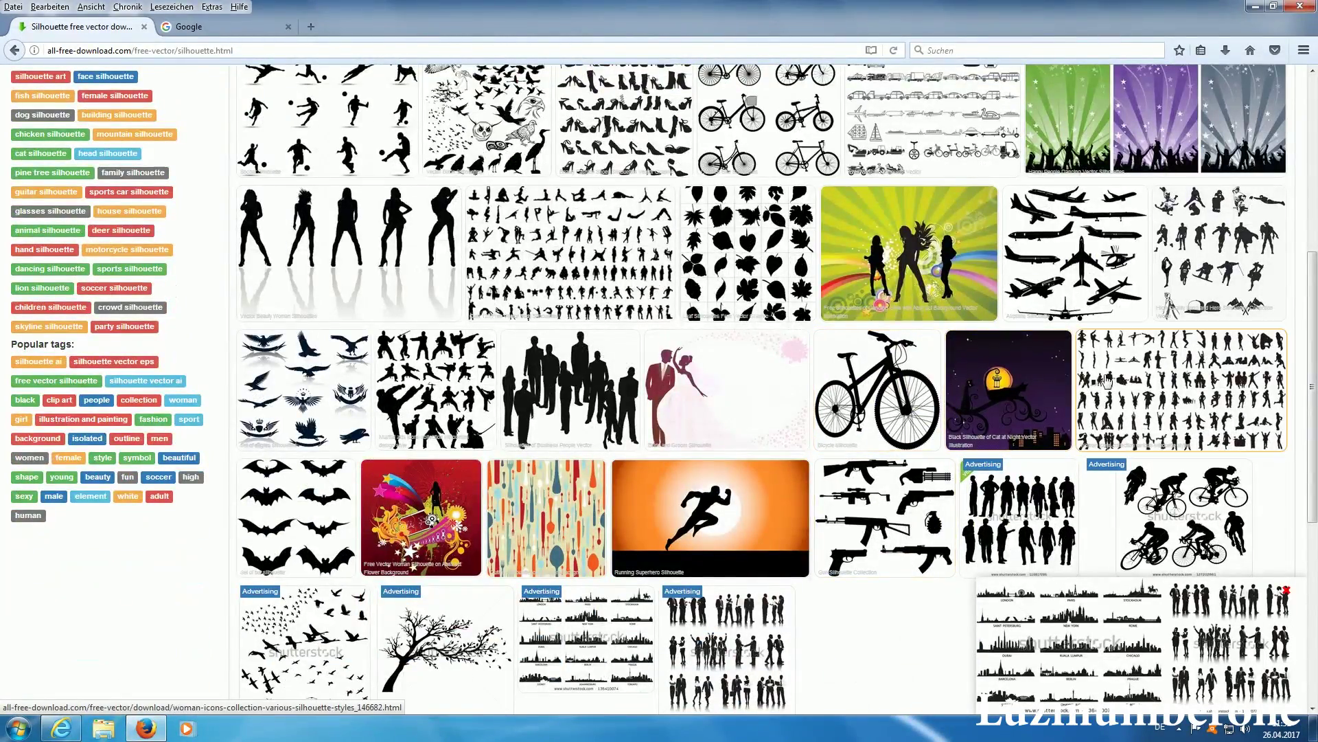
pyautogui.scroll(3, 890, 386)
pyautogui.scroll(1, 890, 384)
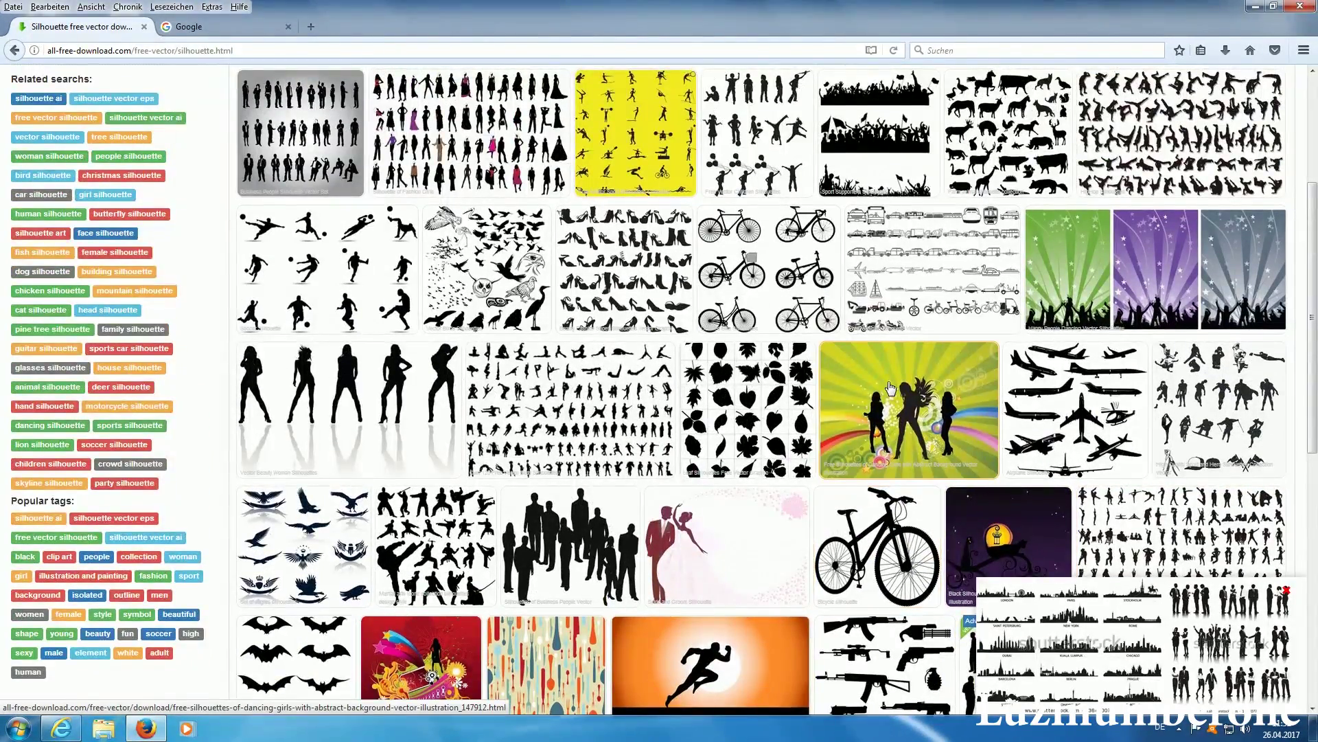
pyautogui.scroll(6, 890, 379)
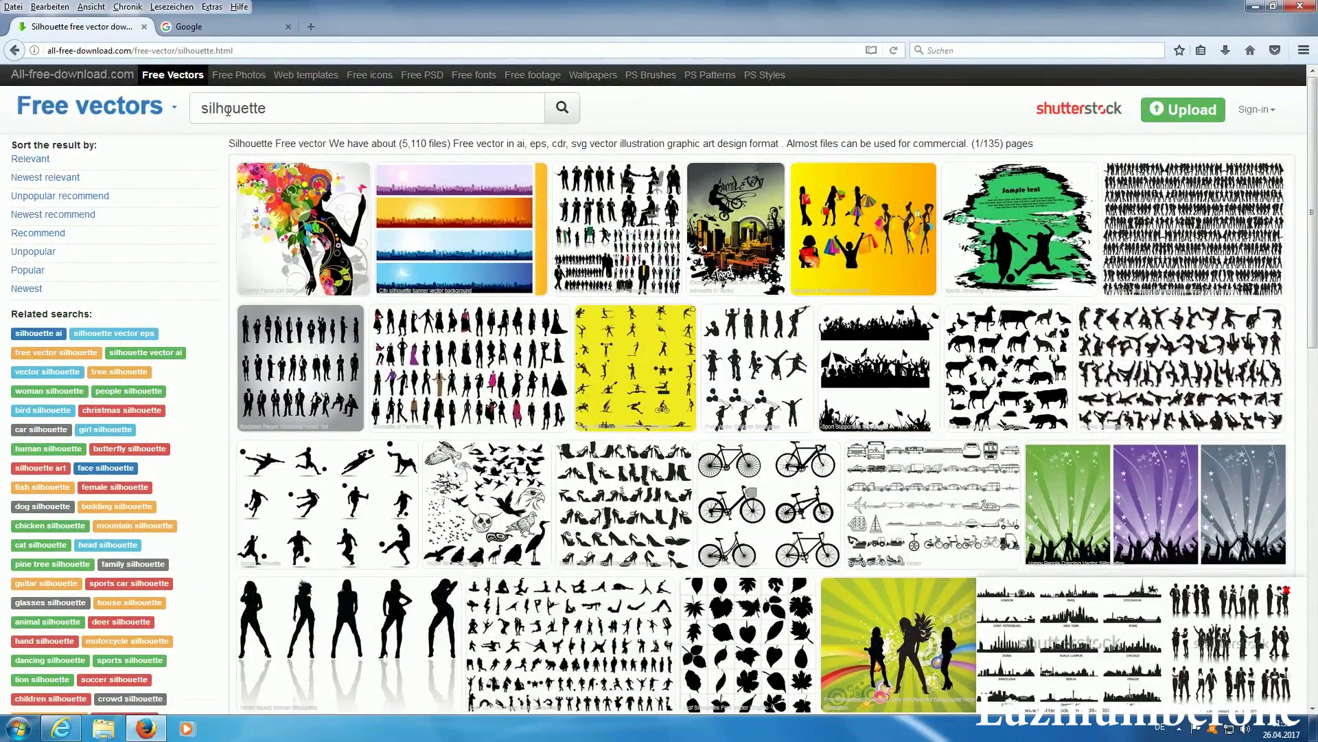
pyautogui.scroll(-1, 618, 309)
pyautogui.scroll(-2, 824, 412)
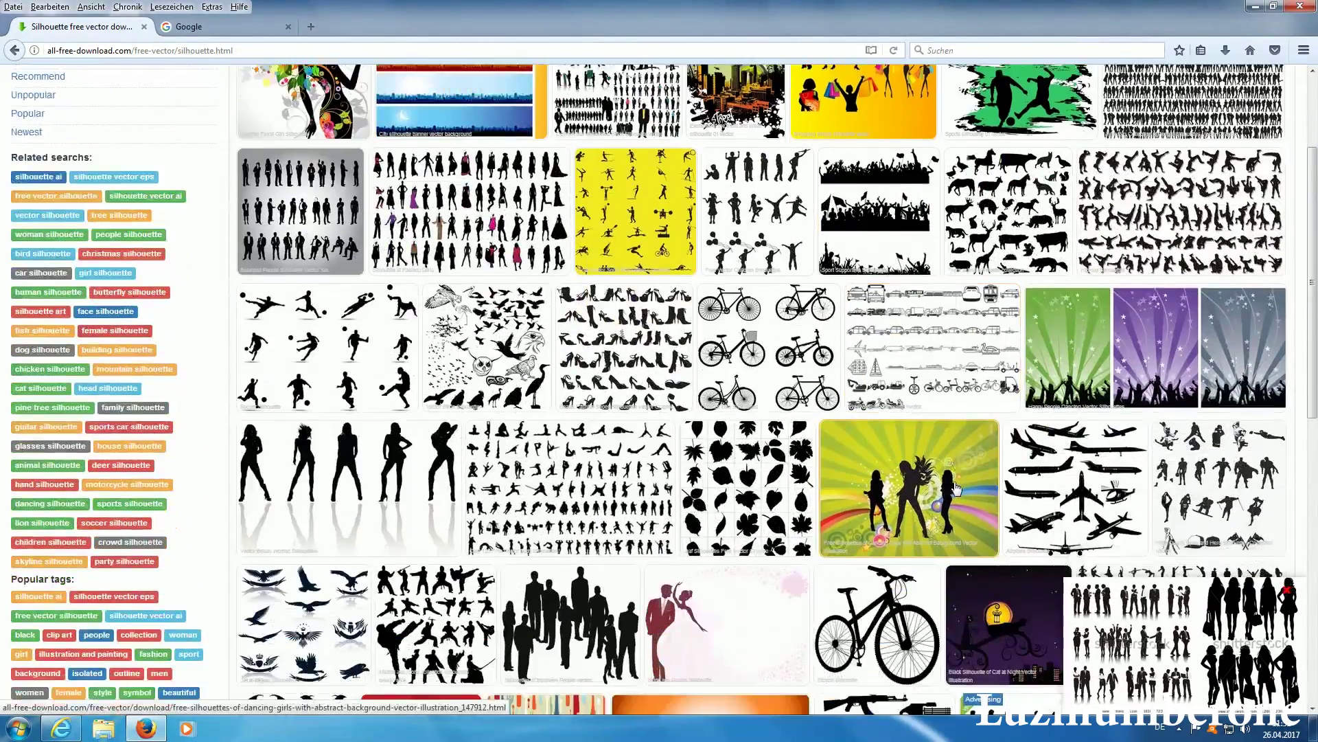
pyautogui.scroll(-1, 948, 482)
pyautogui.scroll(-1, 947, 482)
pyautogui.scroll(5, 948, 483)
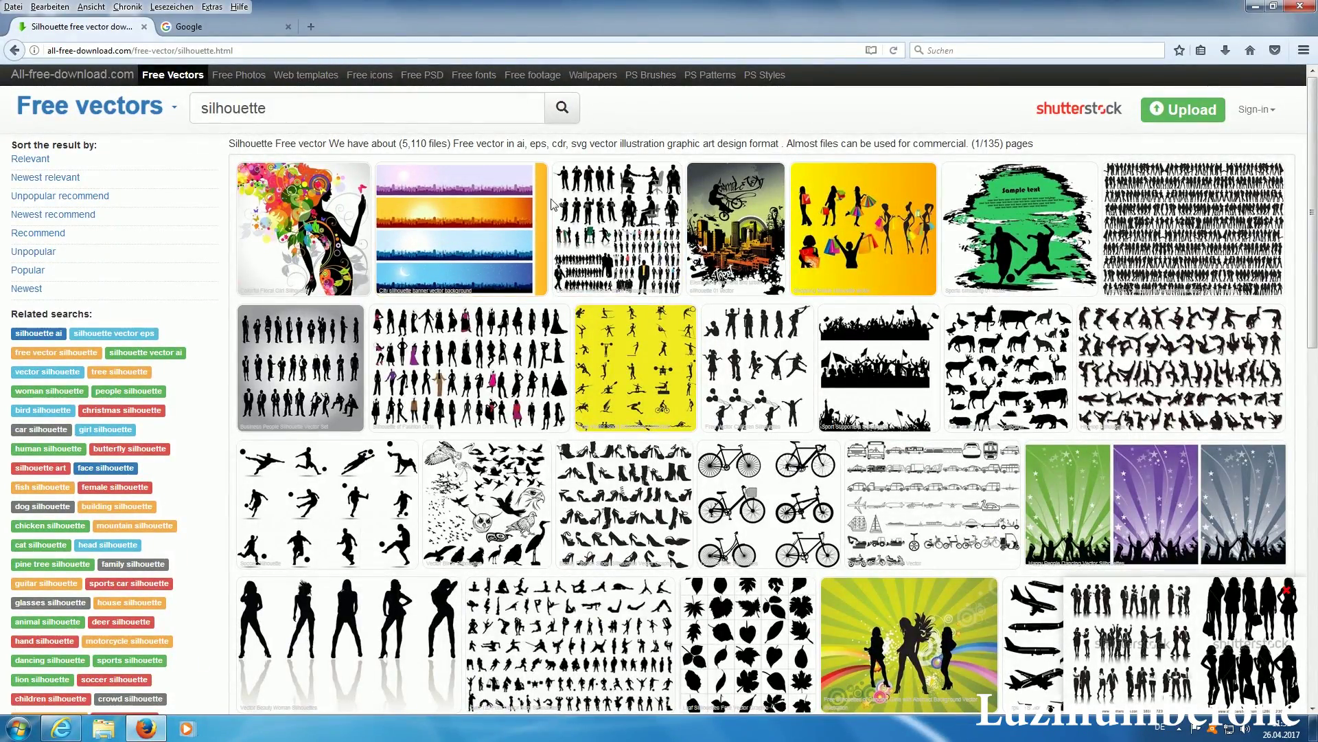
pyautogui.scroll(-3, 925, 429)
pyautogui.scroll(-2, 925, 428)
pyautogui.scroll(-2, 926, 429)
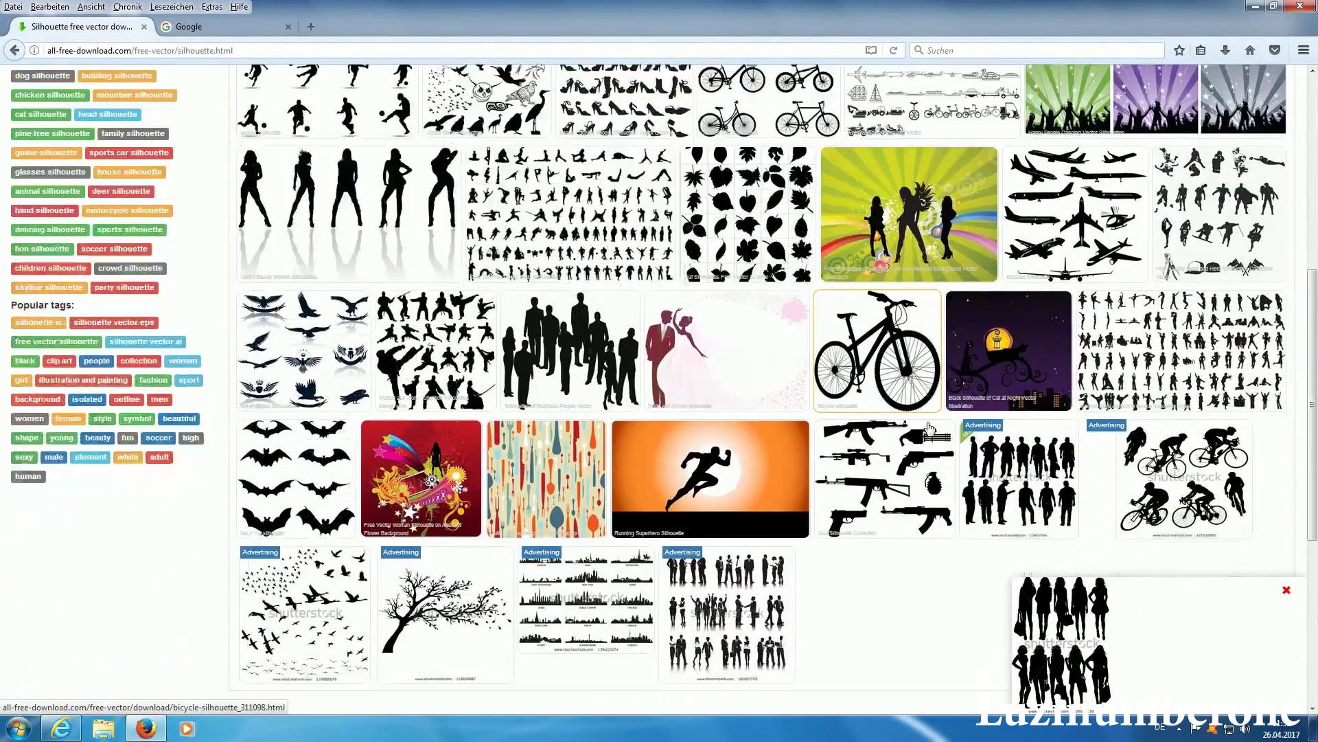
pyautogui.scroll(-1, 925, 428)
pyautogui.scroll(5, 928, 424)
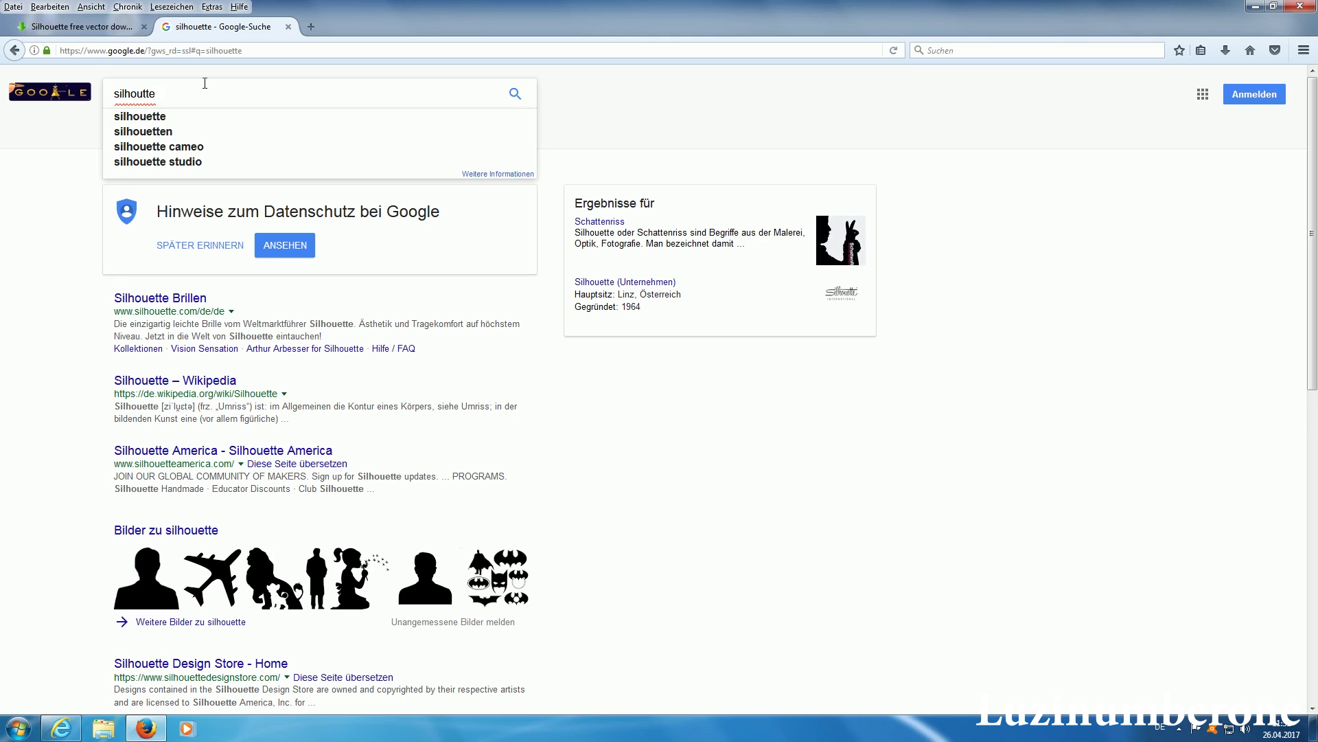
# Search Google for 'silhouette free' and browse the image results
pyautogui.write(' fr')
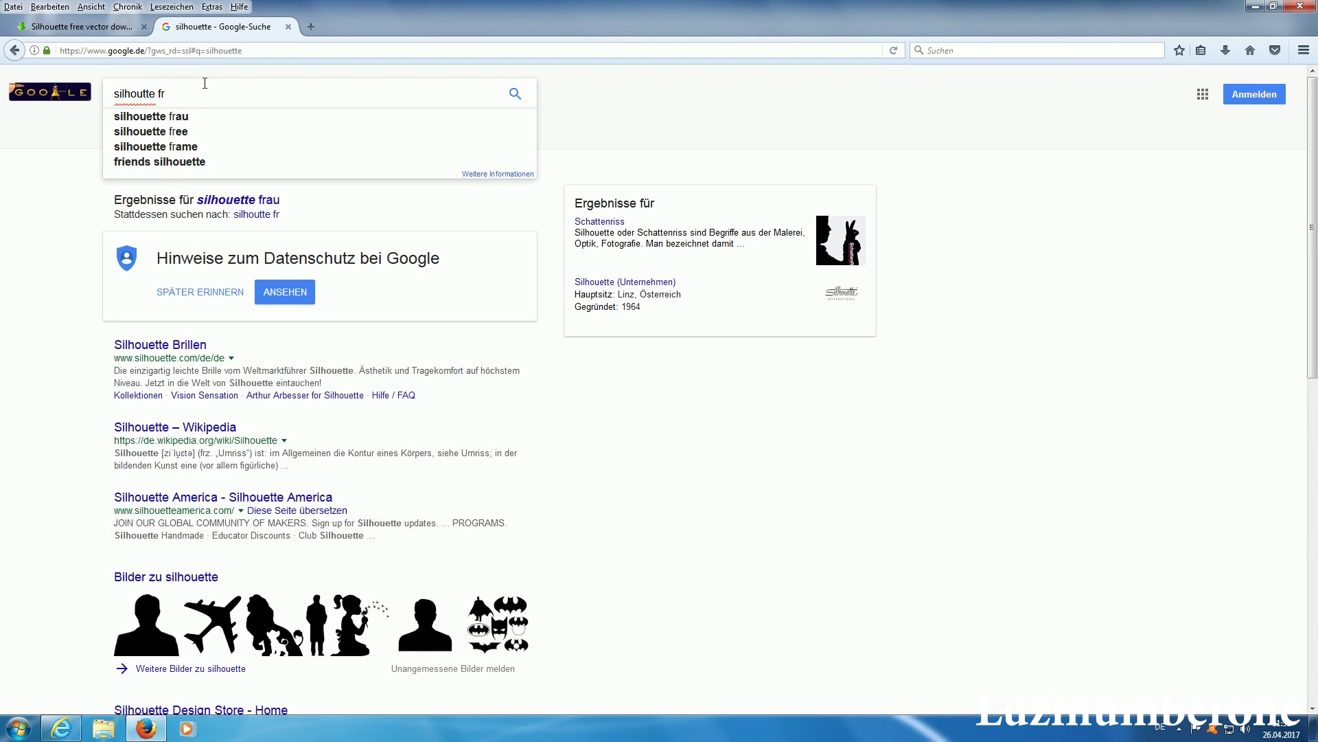
pyautogui.write('ee')
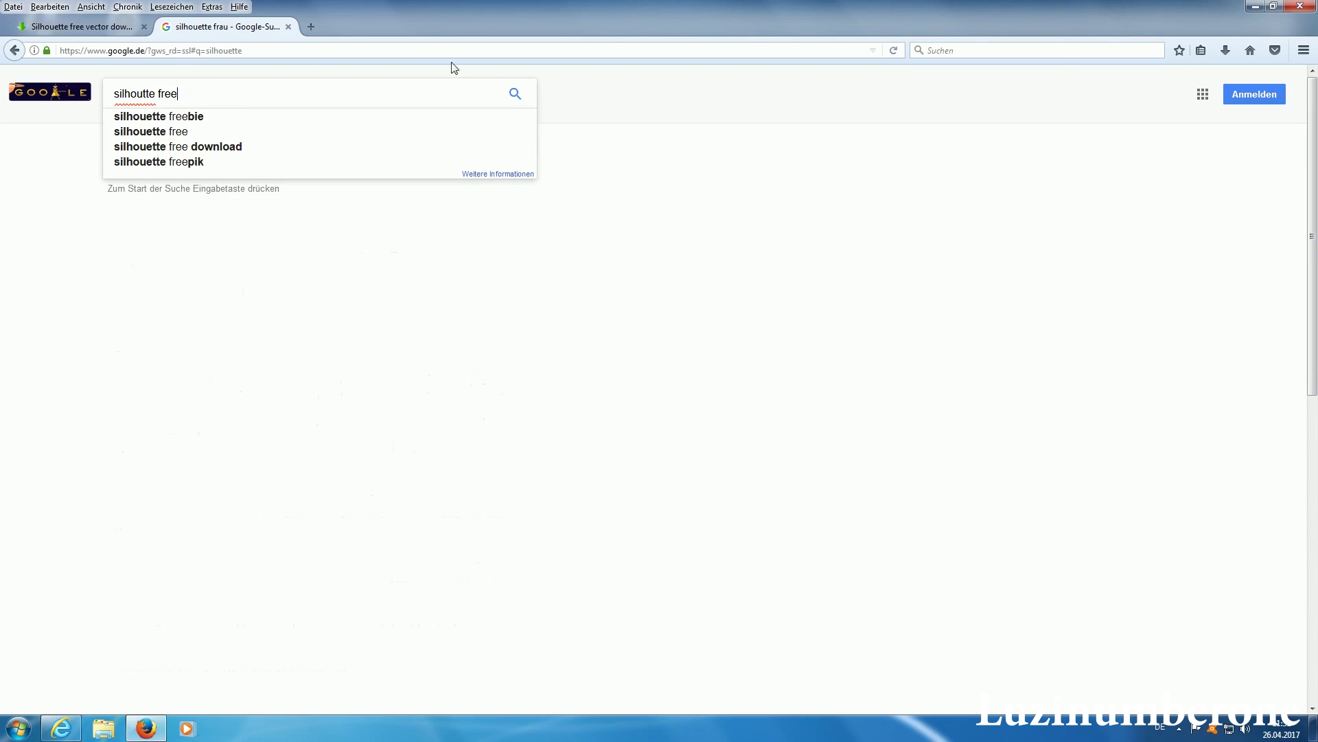
pyautogui.click(514, 94)
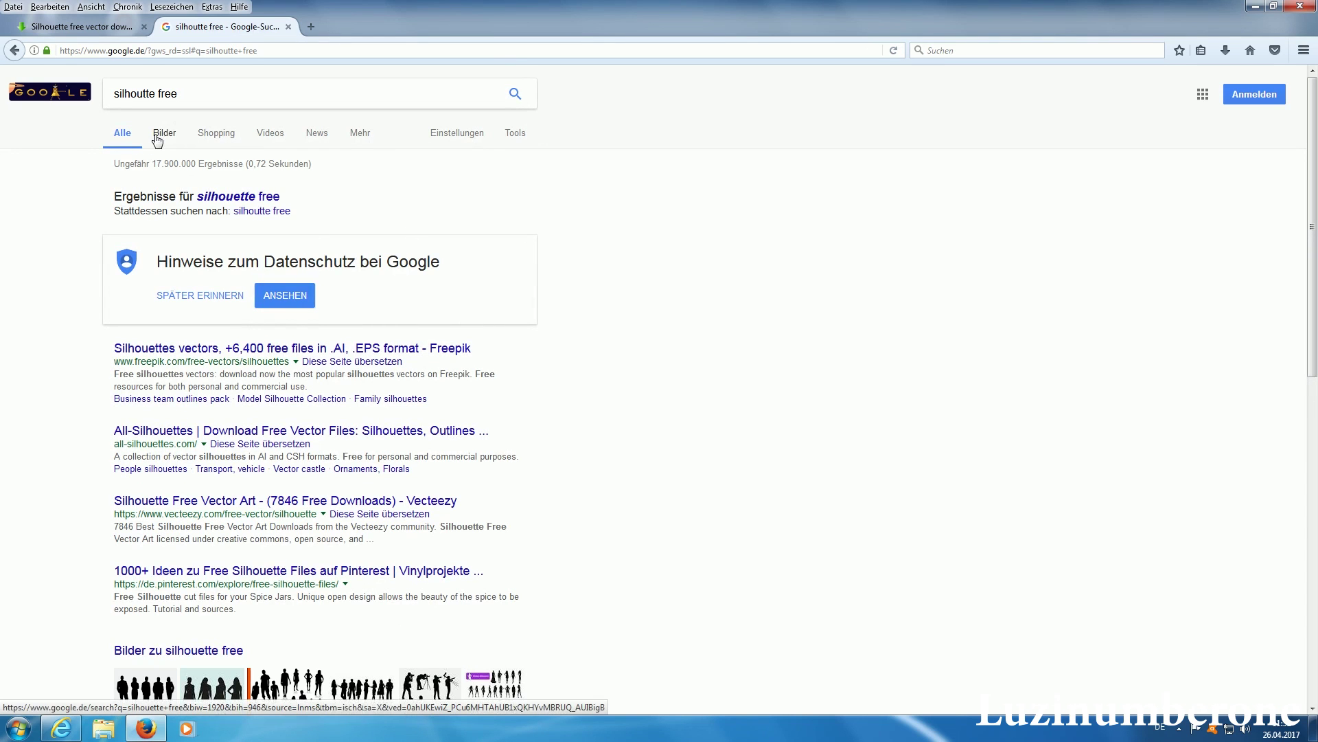
pyautogui.click(158, 135)
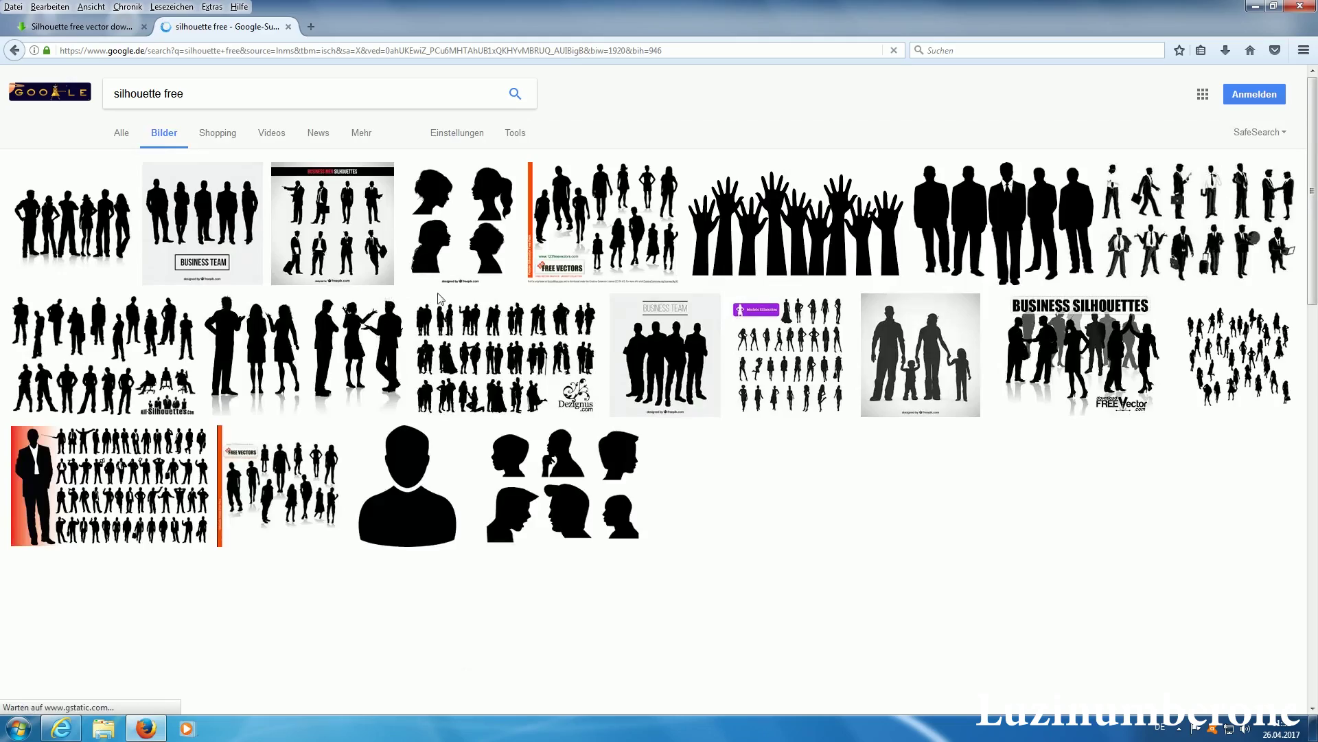
pyautogui.scroll(-3, 971, 351)
pyautogui.scroll(-5, 971, 351)
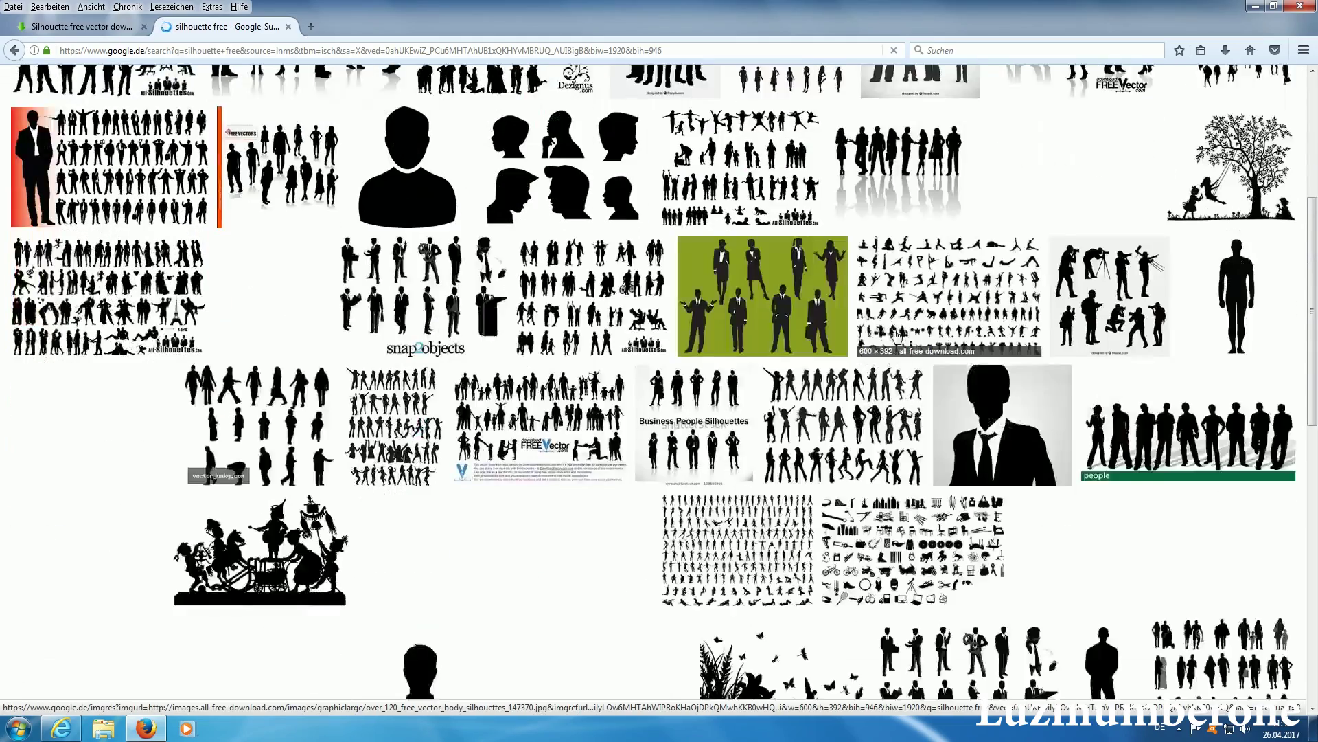
pyautogui.scroll(-8, 860, 323)
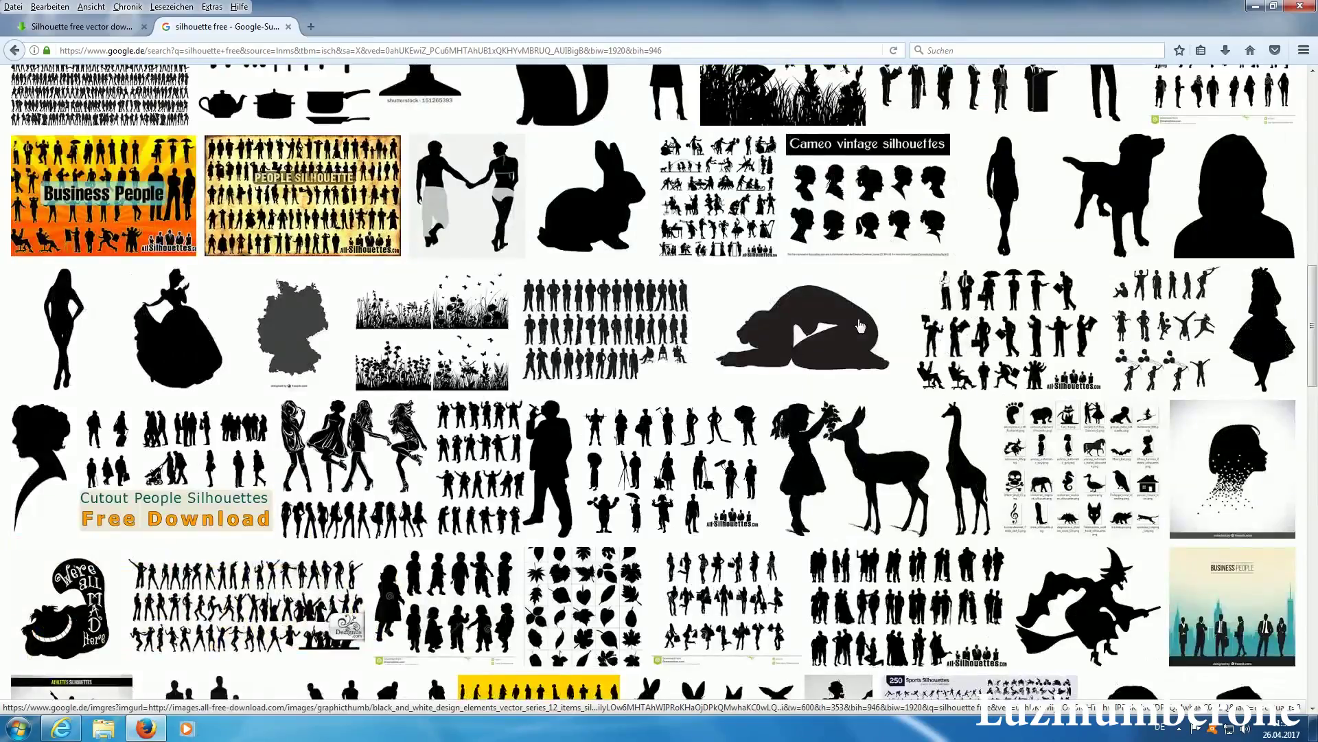
pyautogui.scroll(6, 860, 323)
pyautogui.scroll(6, 861, 322)
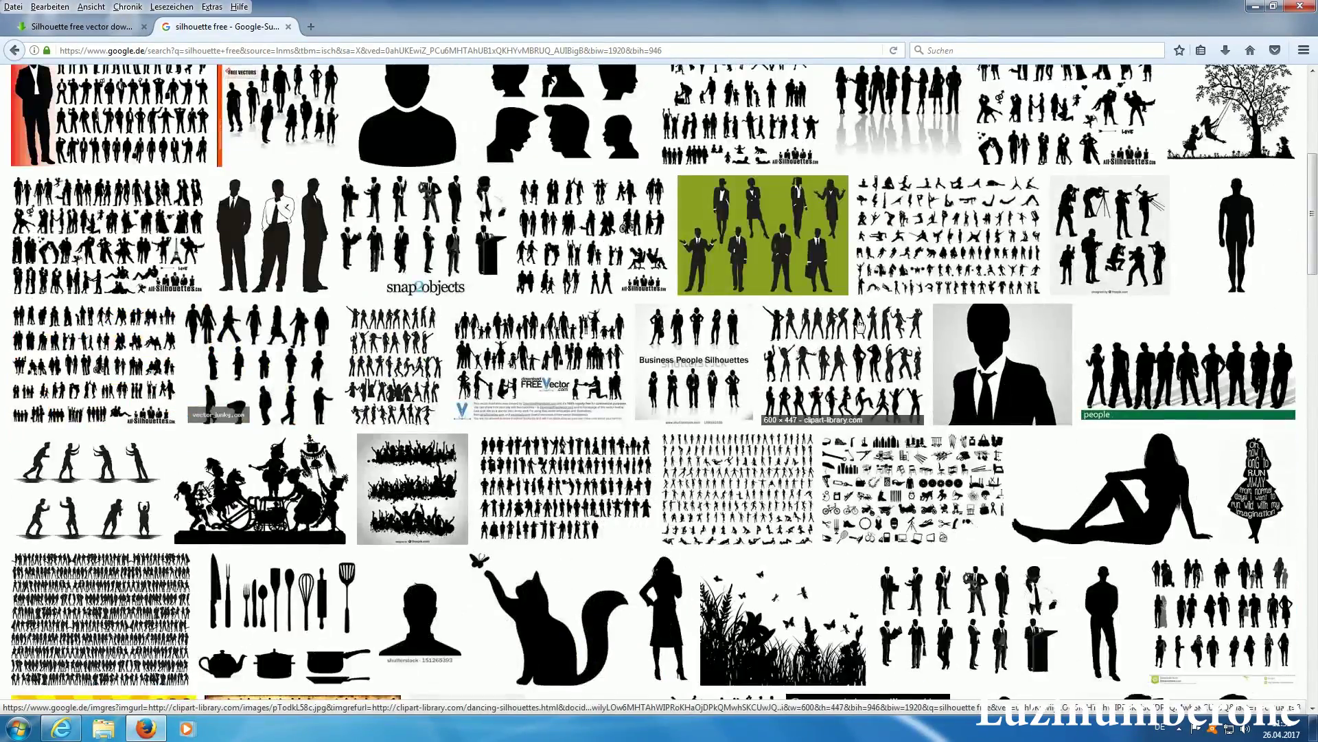
pyautogui.scroll(-3, 588, 443)
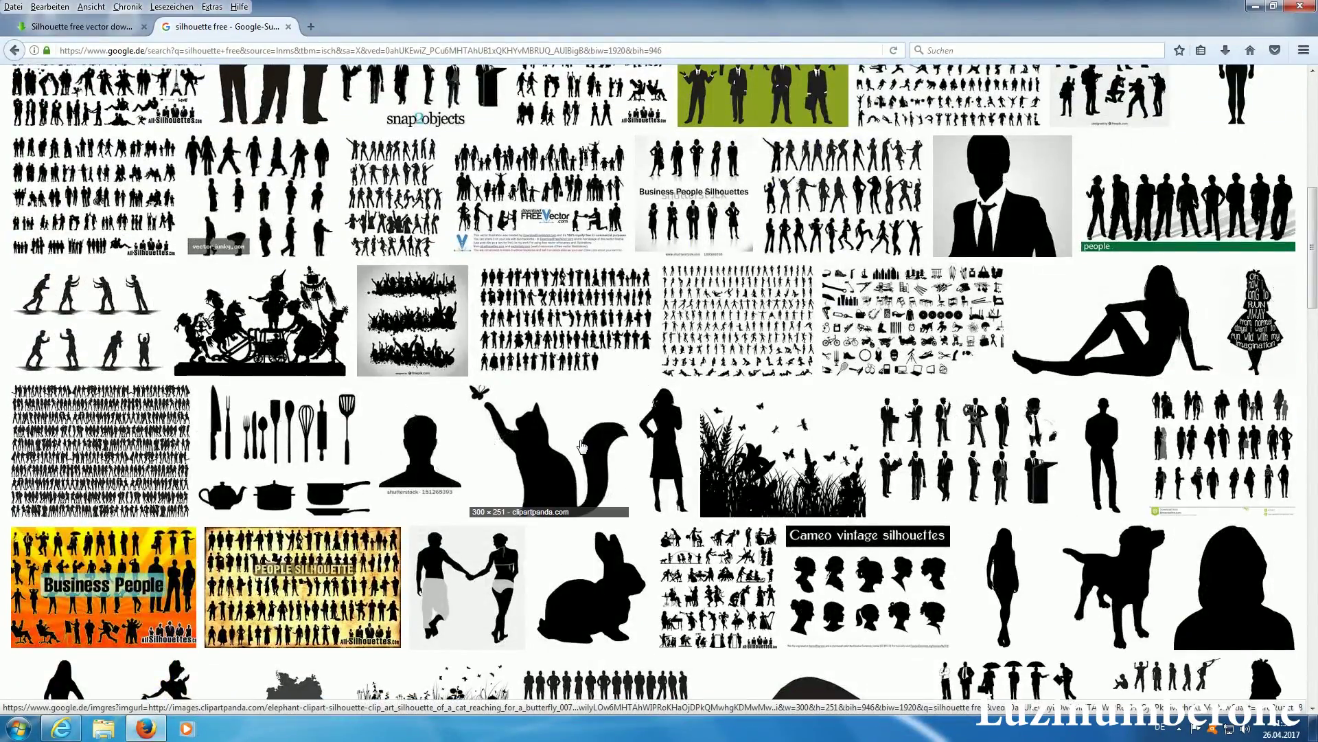
pyautogui.scroll(7, 576, 441)
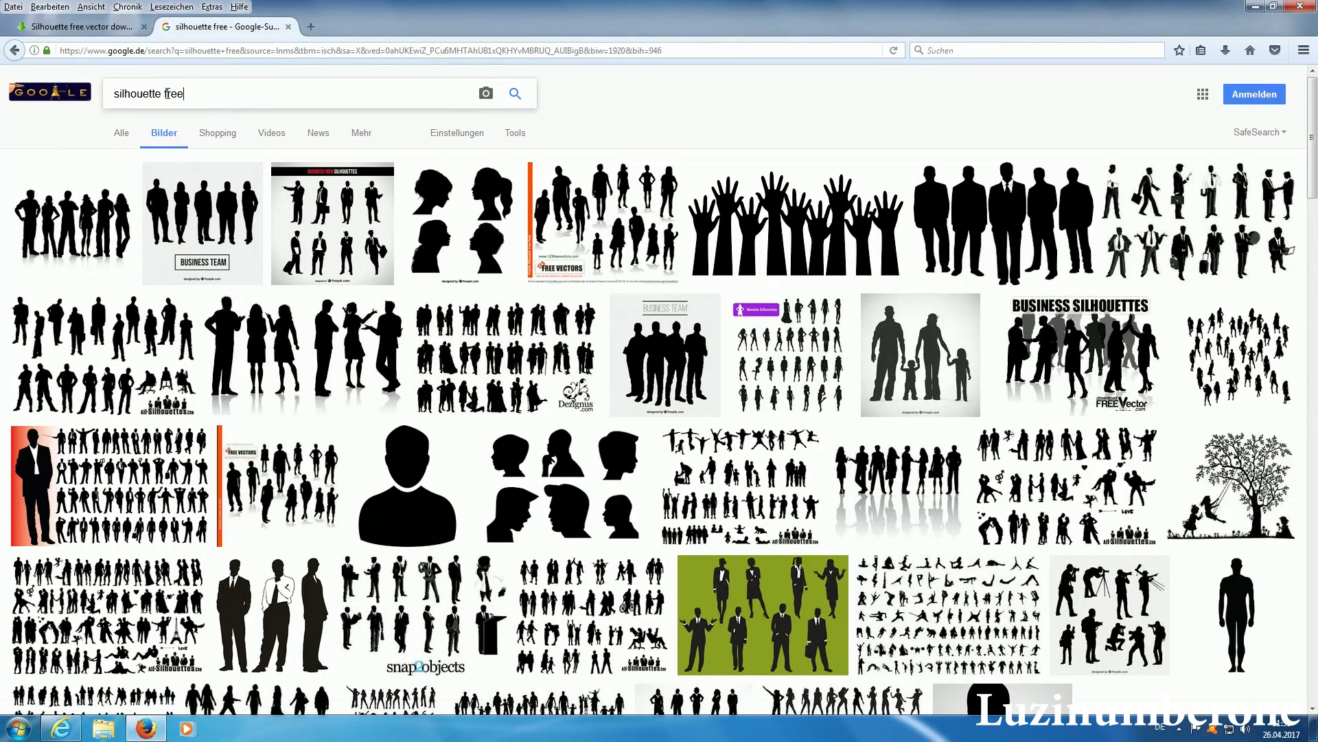
# Refine the search to 'silhouette katze free', then return to the vectors tab
pyautogui.press('BackSpace')
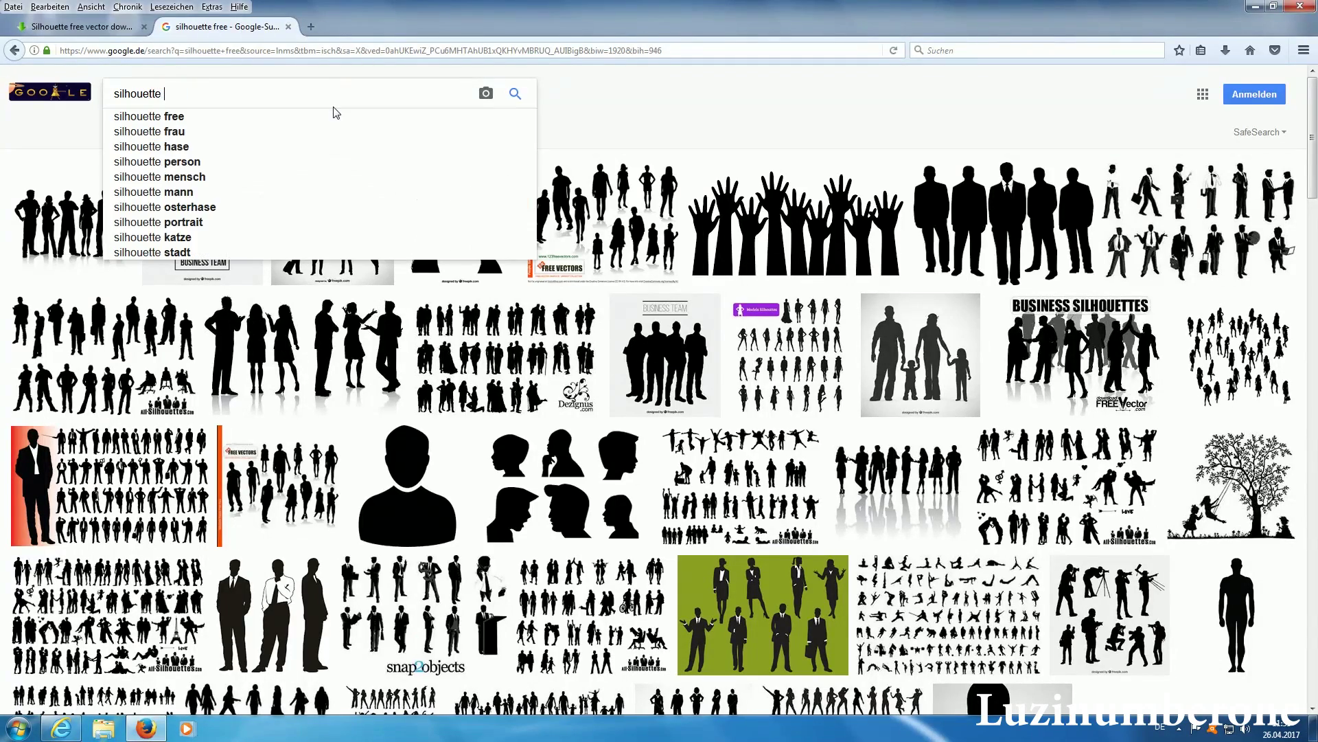
pyautogui.write('katze ')
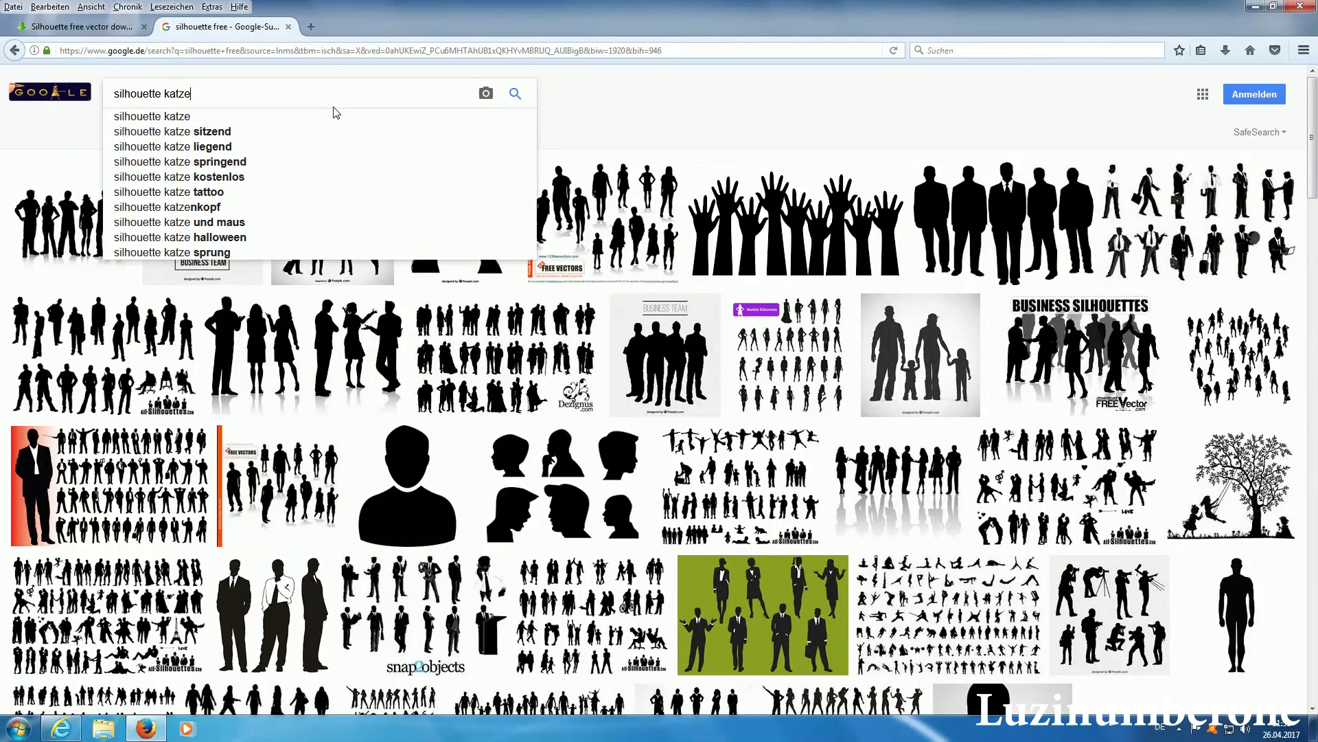
pyautogui.write('free')
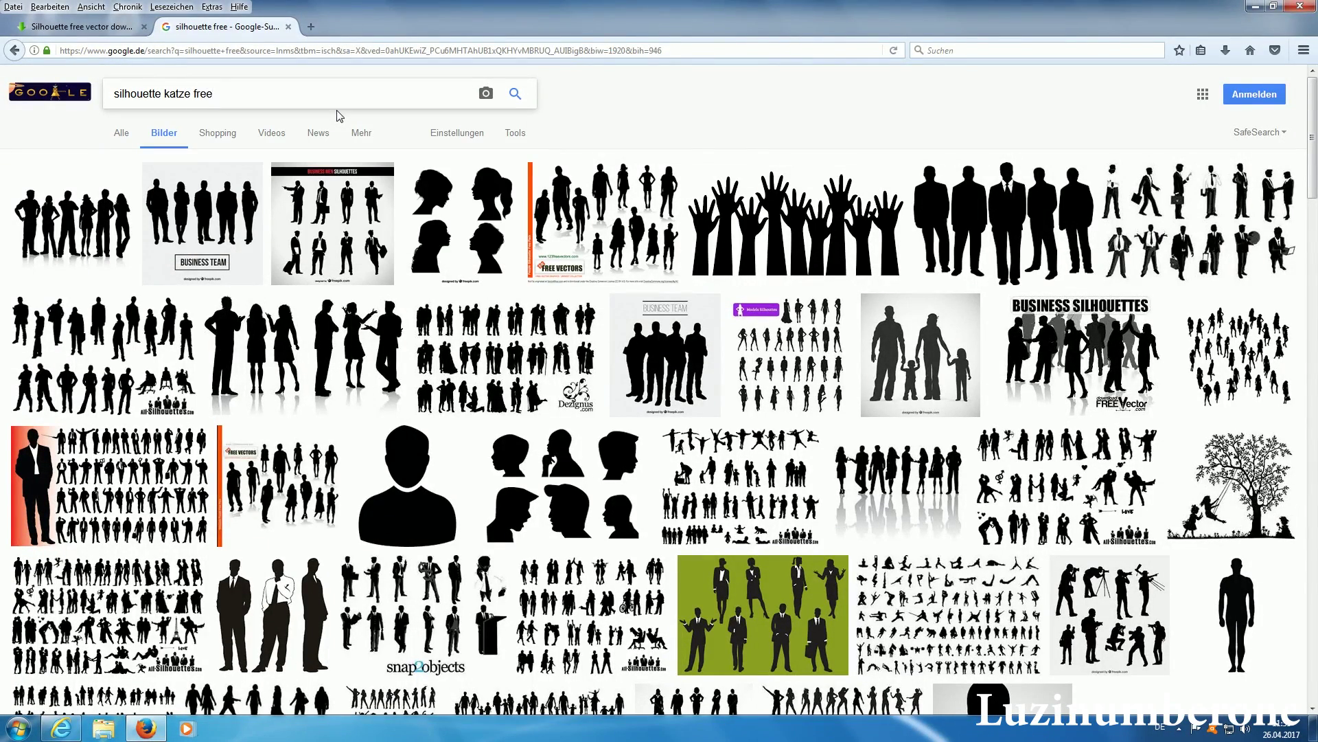
pyautogui.click(516, 94)
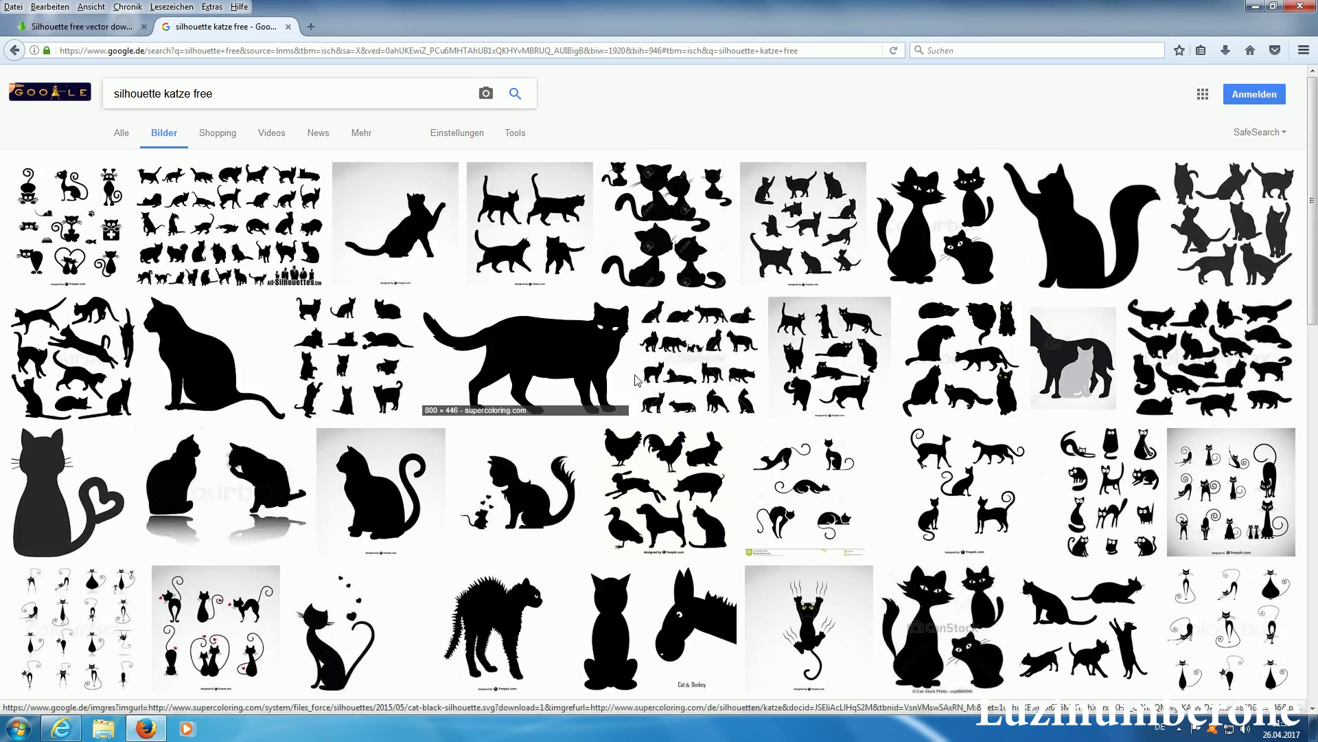
pyautogui.scroll(-2, 936, 352)
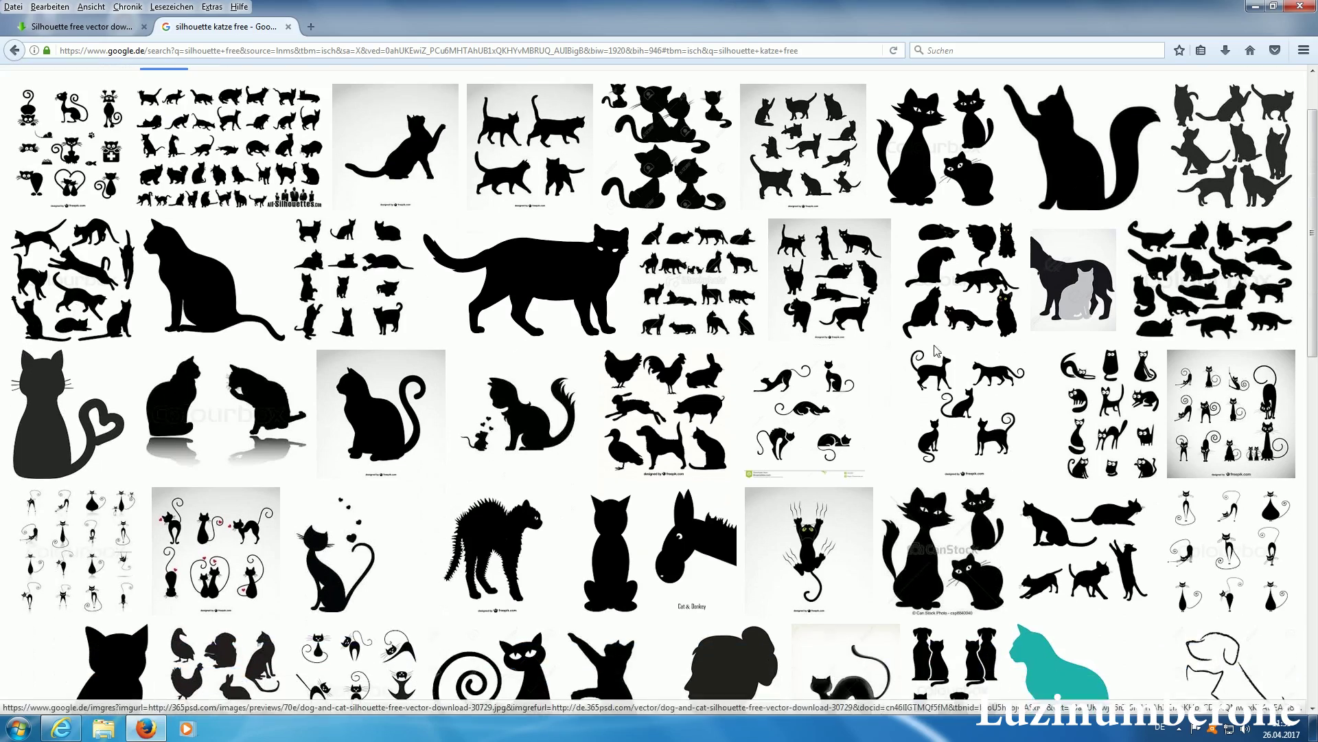
pyautogui.scroll(-6, 211, 326)
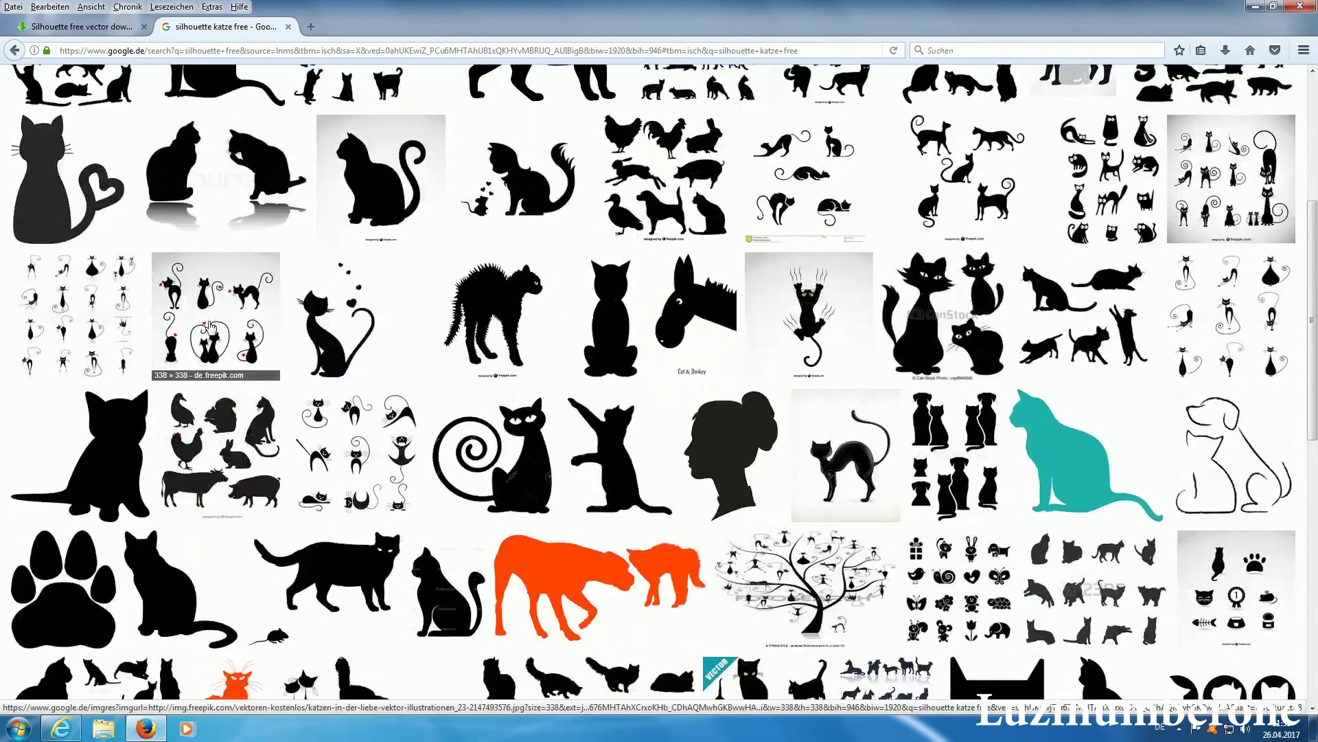
pyautogui.scroll(5, 210, 327)
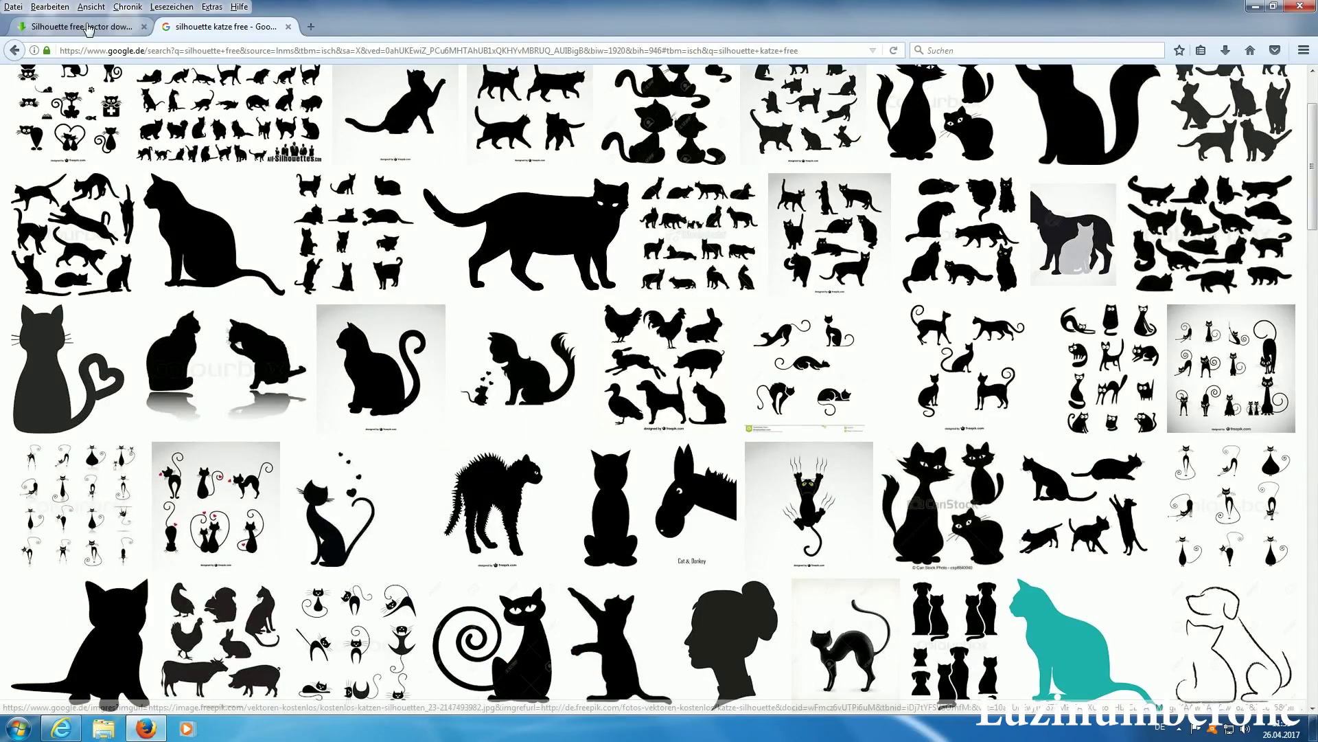
pyautogui.hotkey('ctrl', 'Tab')
pyautogui.scroll(-2, 1011, 679)
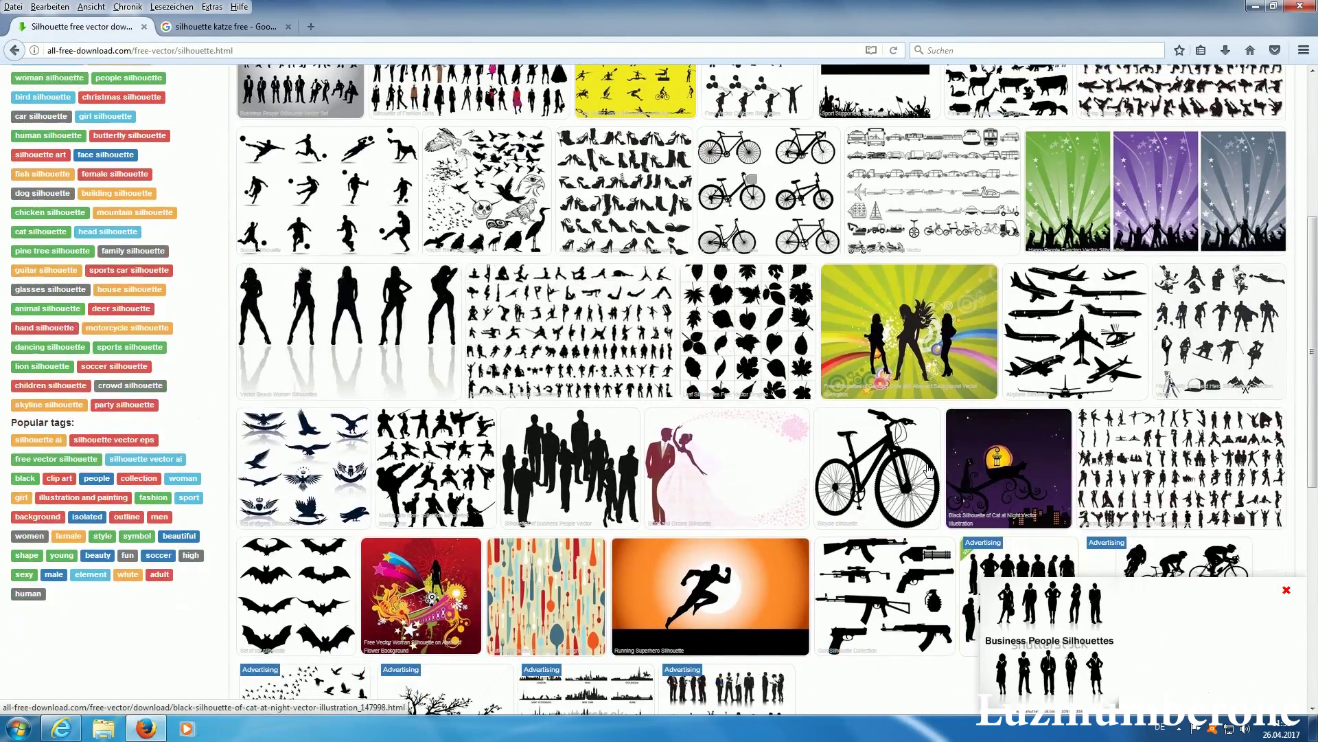
# Download the bicycle_silhouette_311098 ZIP and save it into Eigene Dateien
pyautogui.click(863, 466)
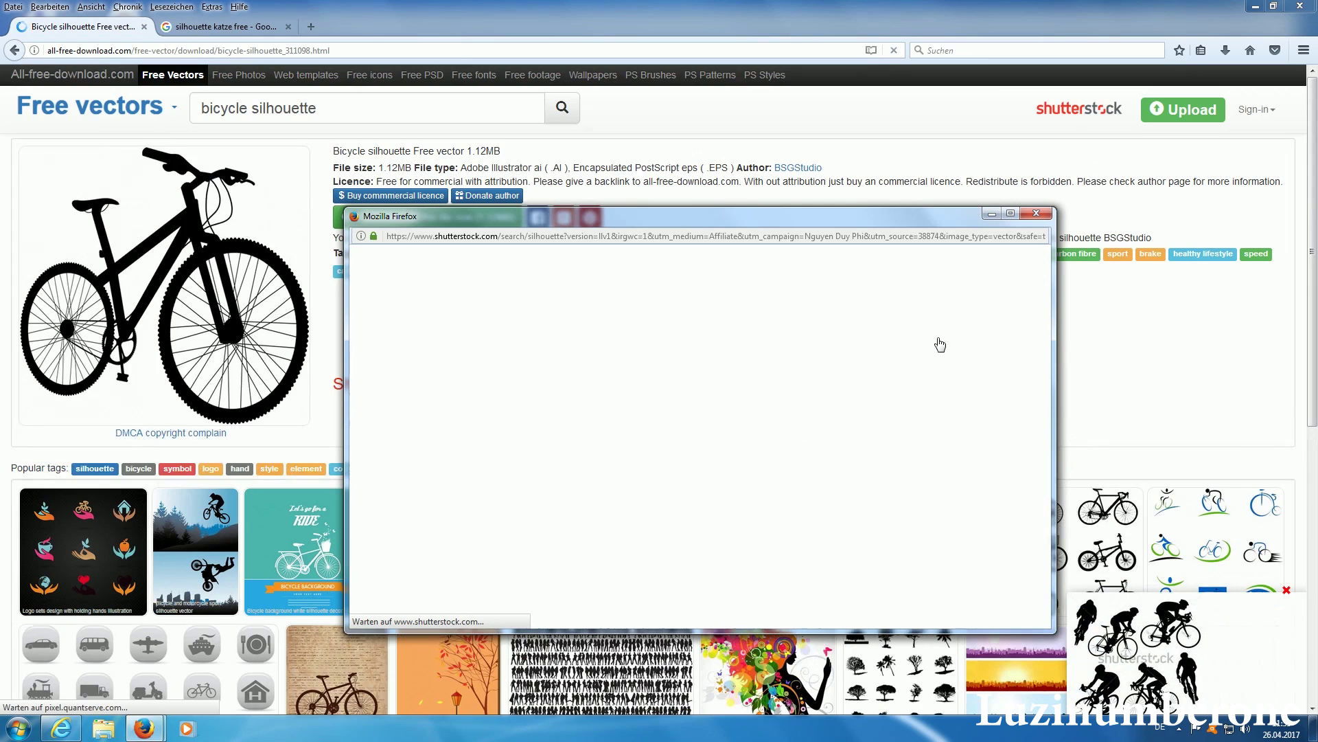
pyautogui.click(1034, 217)
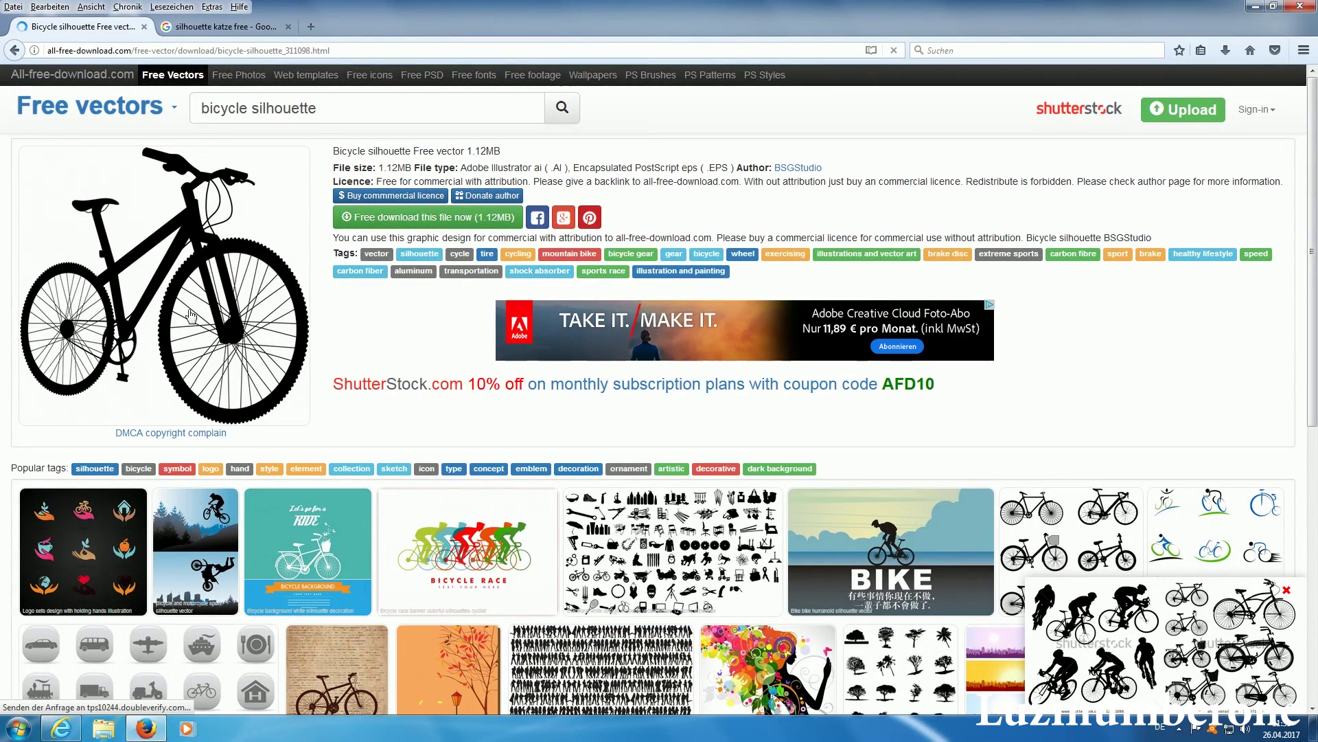
pyautogui.click(417, 223)
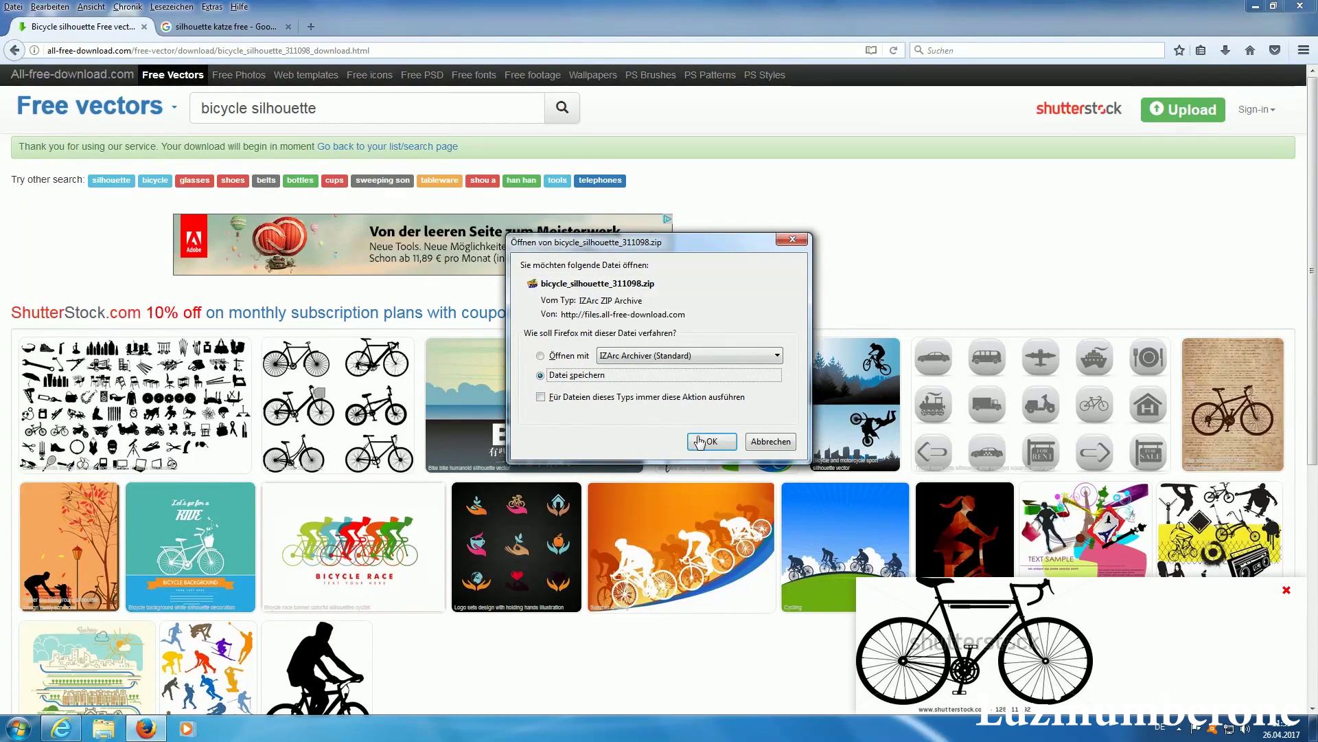
pyautogui.click(714, 446)
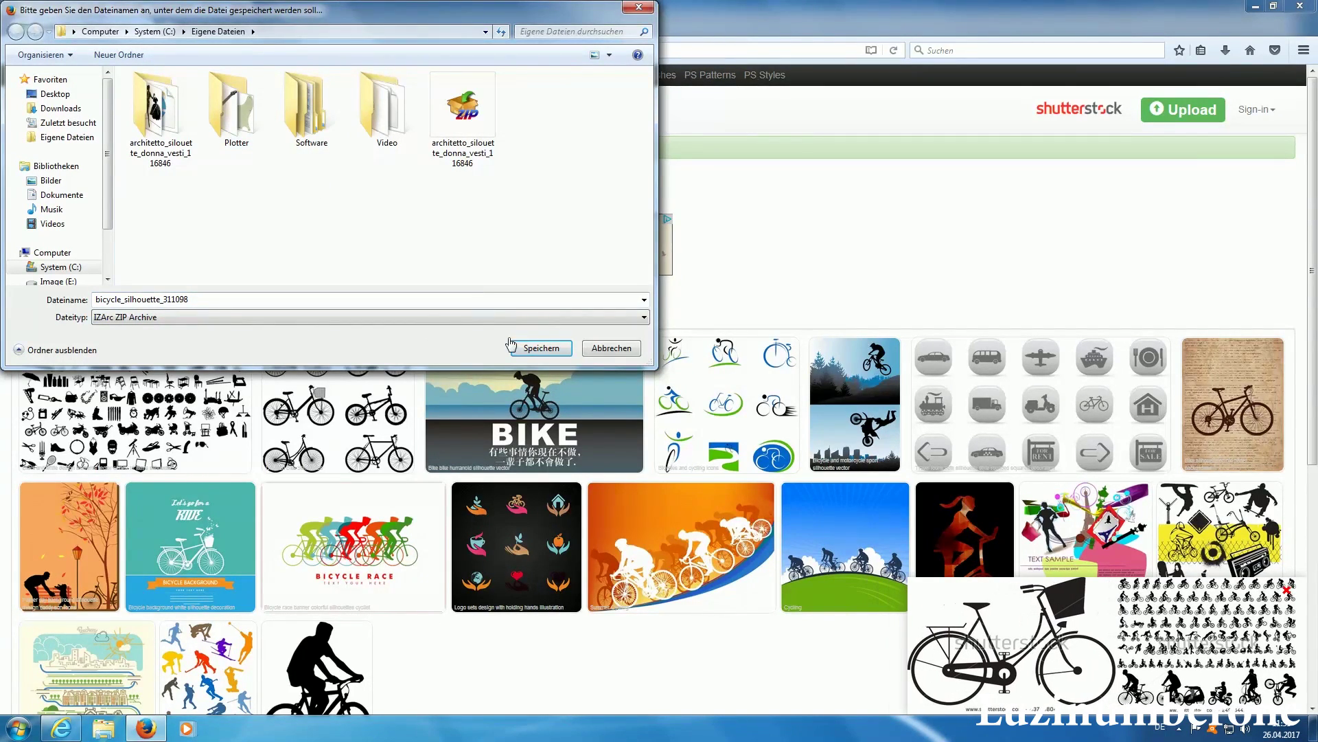
pyautogui.click(542, 347)
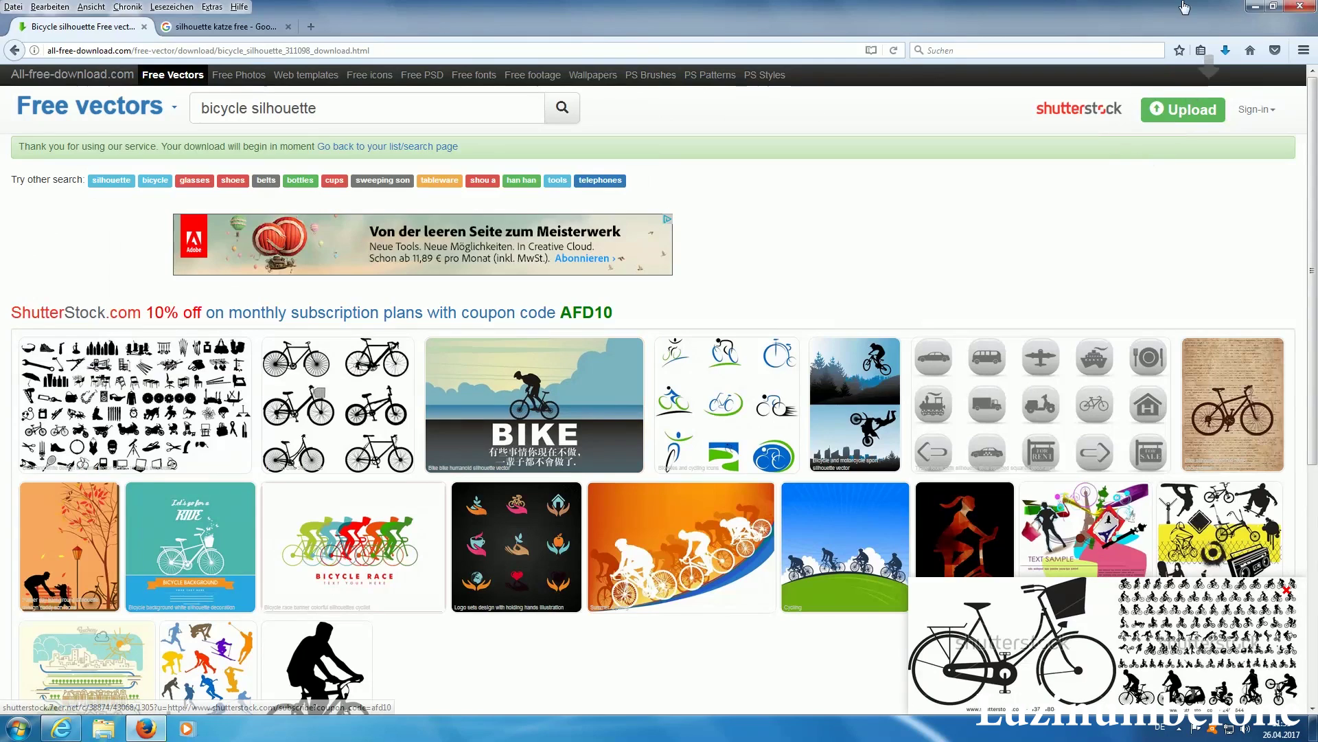
pyautogui.click(1253, 6)
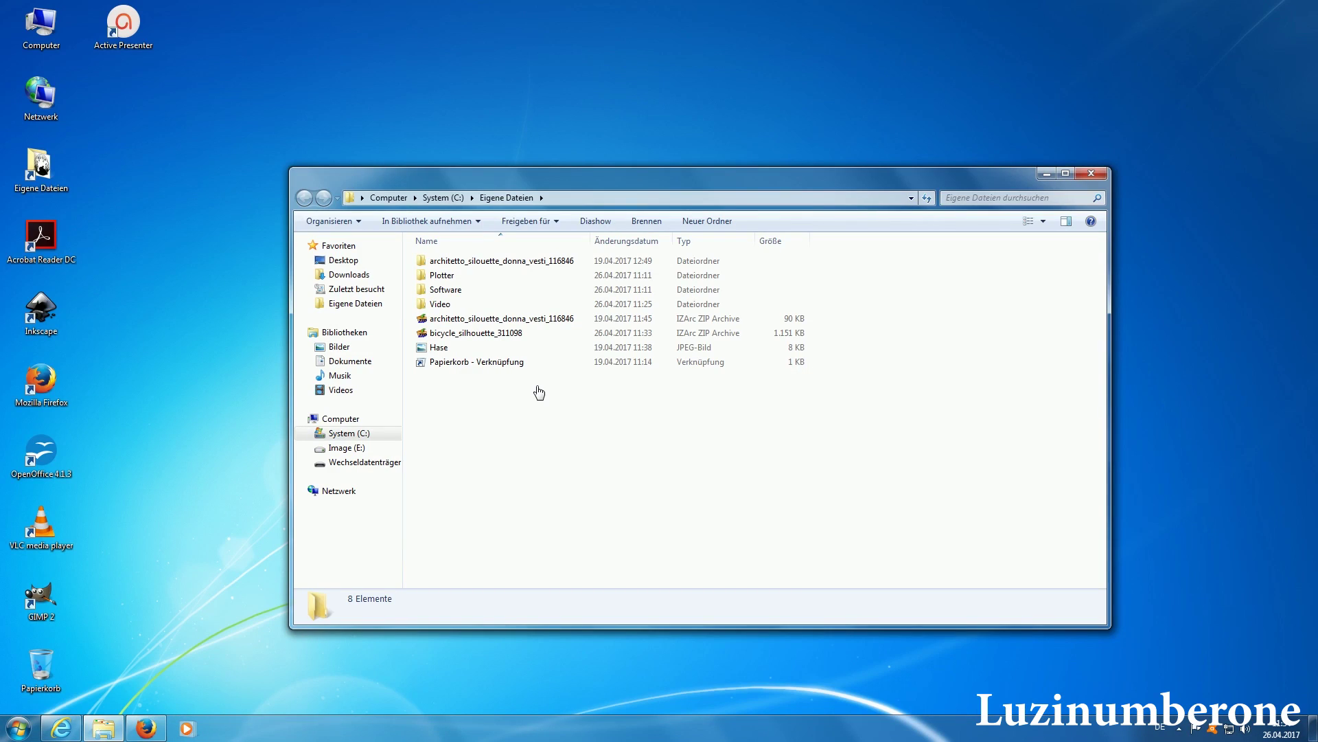
# Extract the bicycle_silhouette_311098 ZIP here using IZArc
pyautogui.click(483, 336)
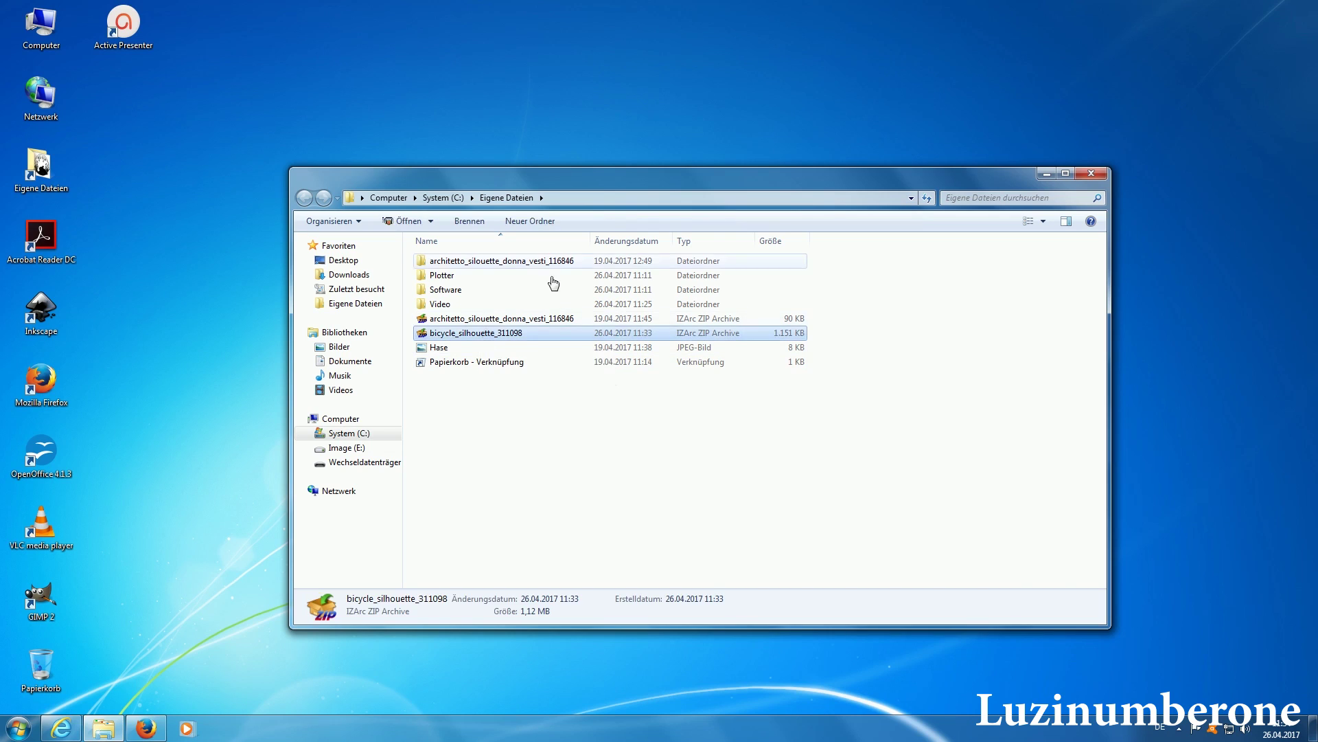
pyautogui.moveTo(475, 332)
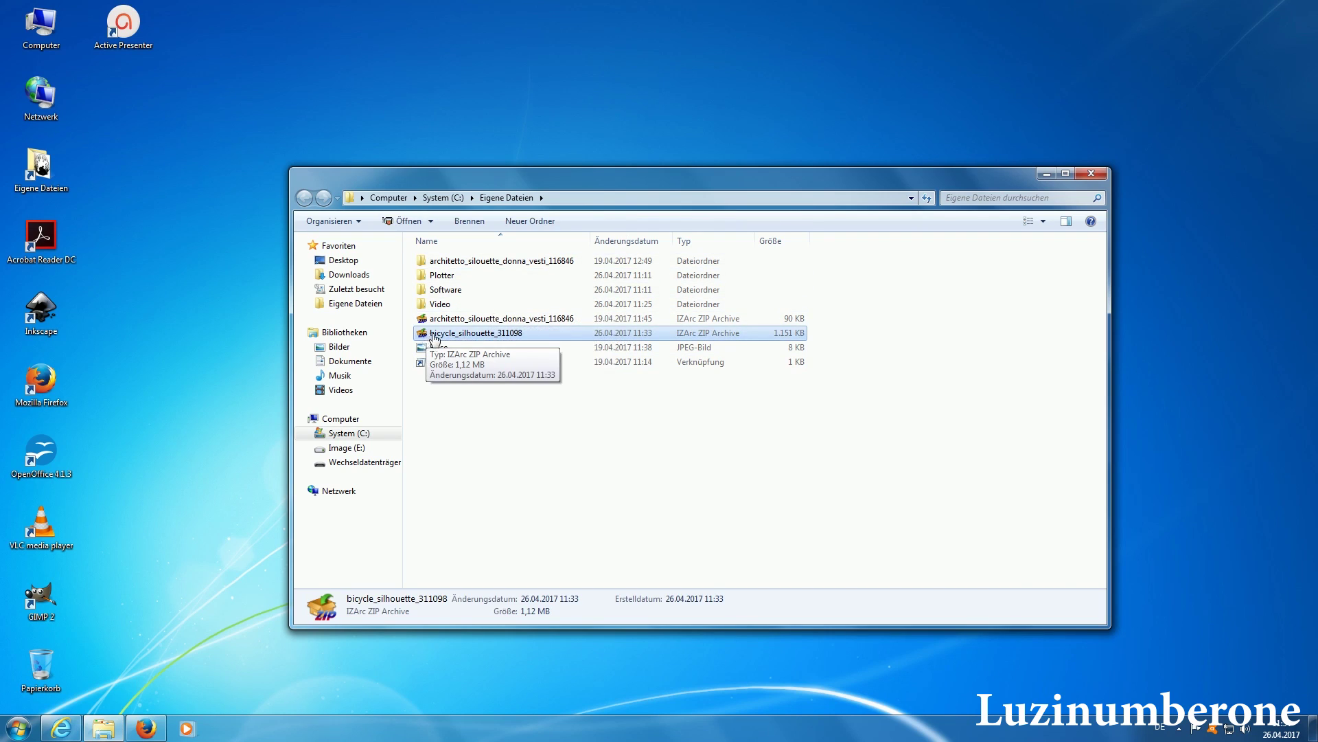
pyautogui.rightClick(460, 338)
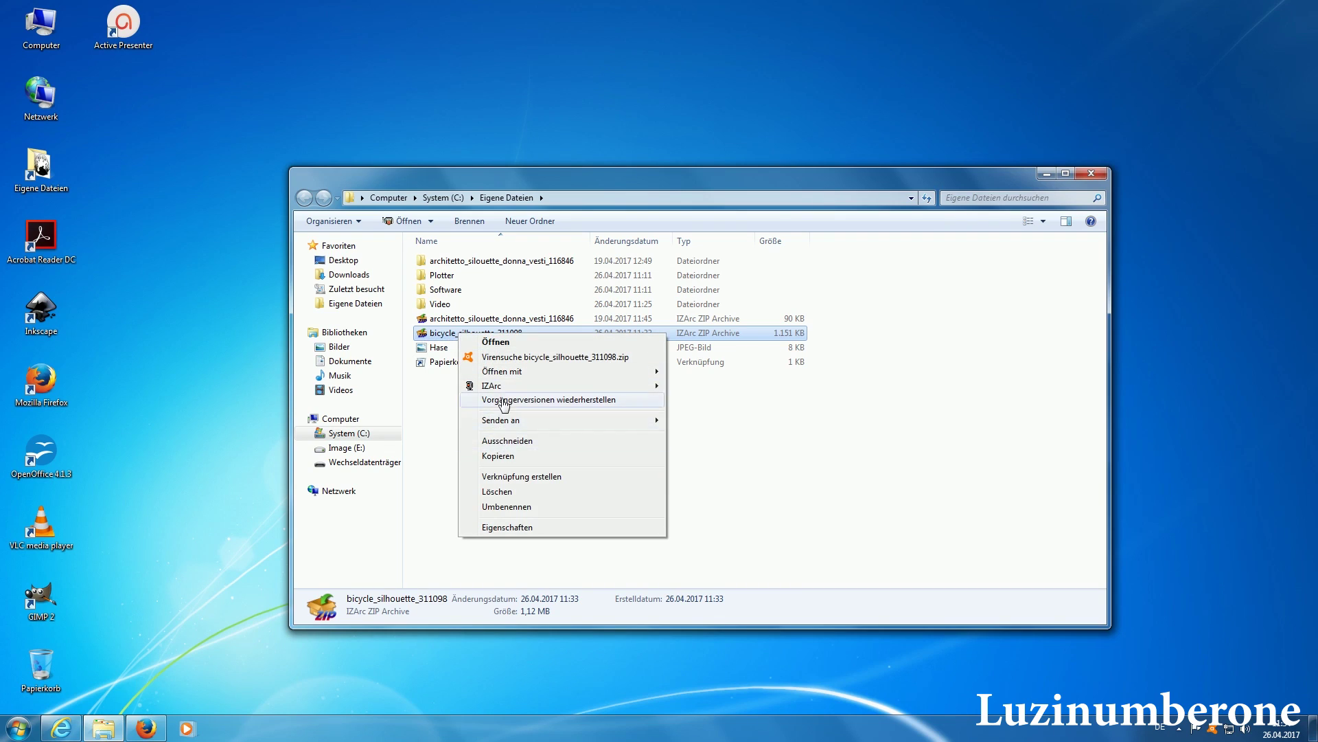
pyautogui.moveTo(492, 385)
pyautogui.click(717, 399)
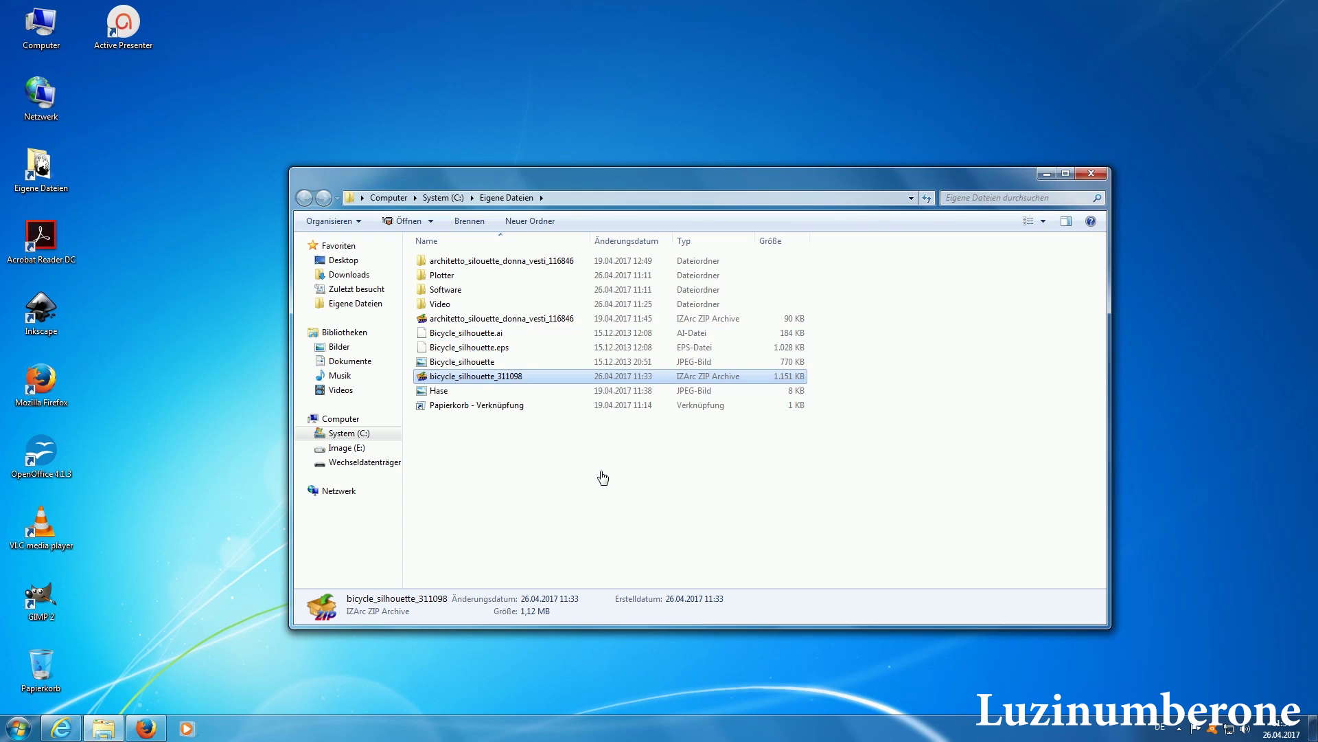
# Preview the extracted Bicycle_silhouette JPEG, then close the viewer
pyautogui.click(542, 466)
pyautogui.click(467, 364)
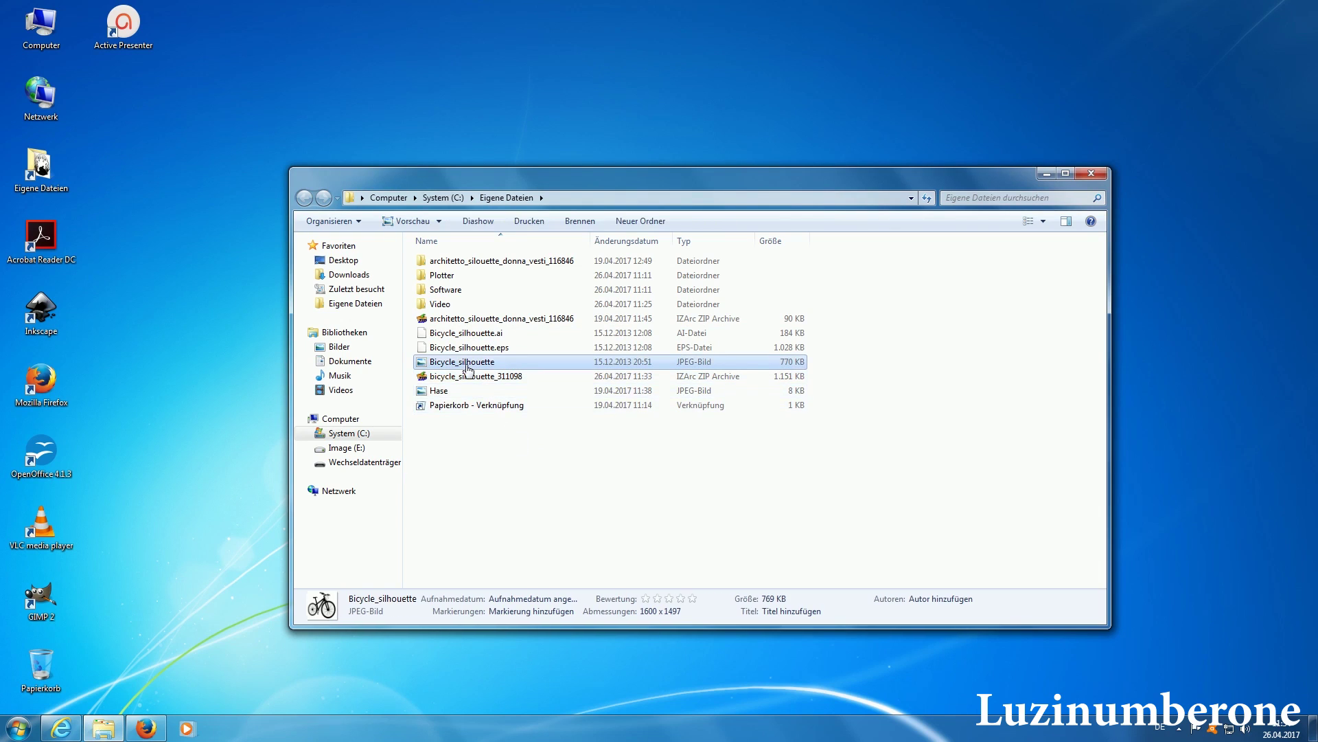
pyautogui.doubleClick(469, 364)
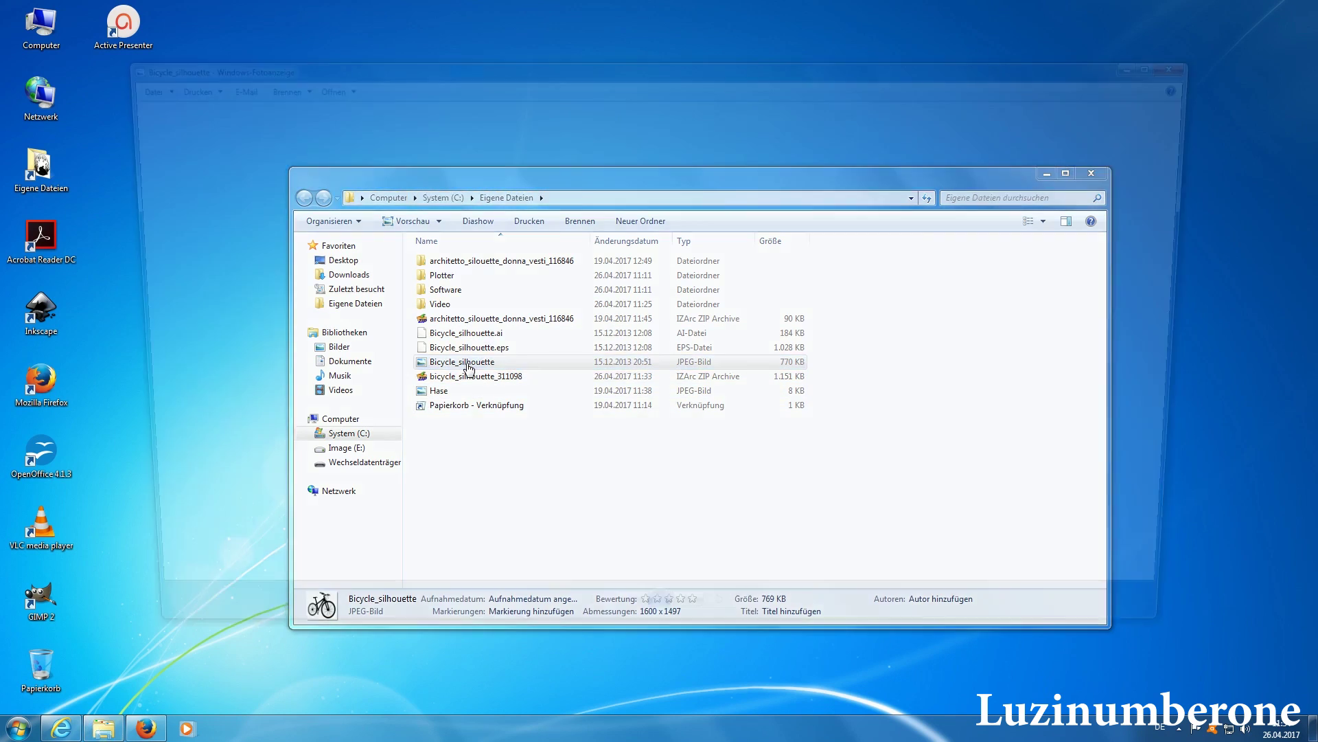
pyautogui.click(1199, 61)
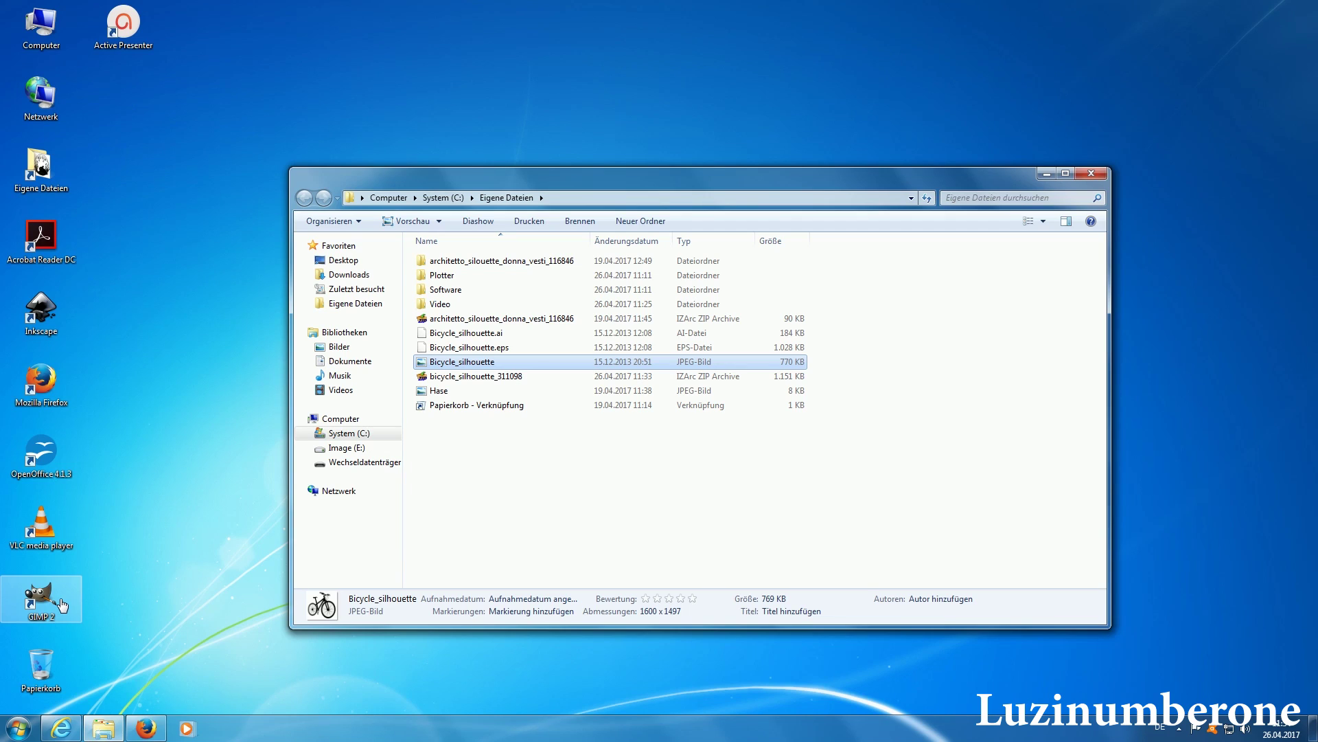
# Launch GIMP 2 and drag the Bicycle_silhouette JPEG into it from Explorer
pyautogui.click(63, 604)
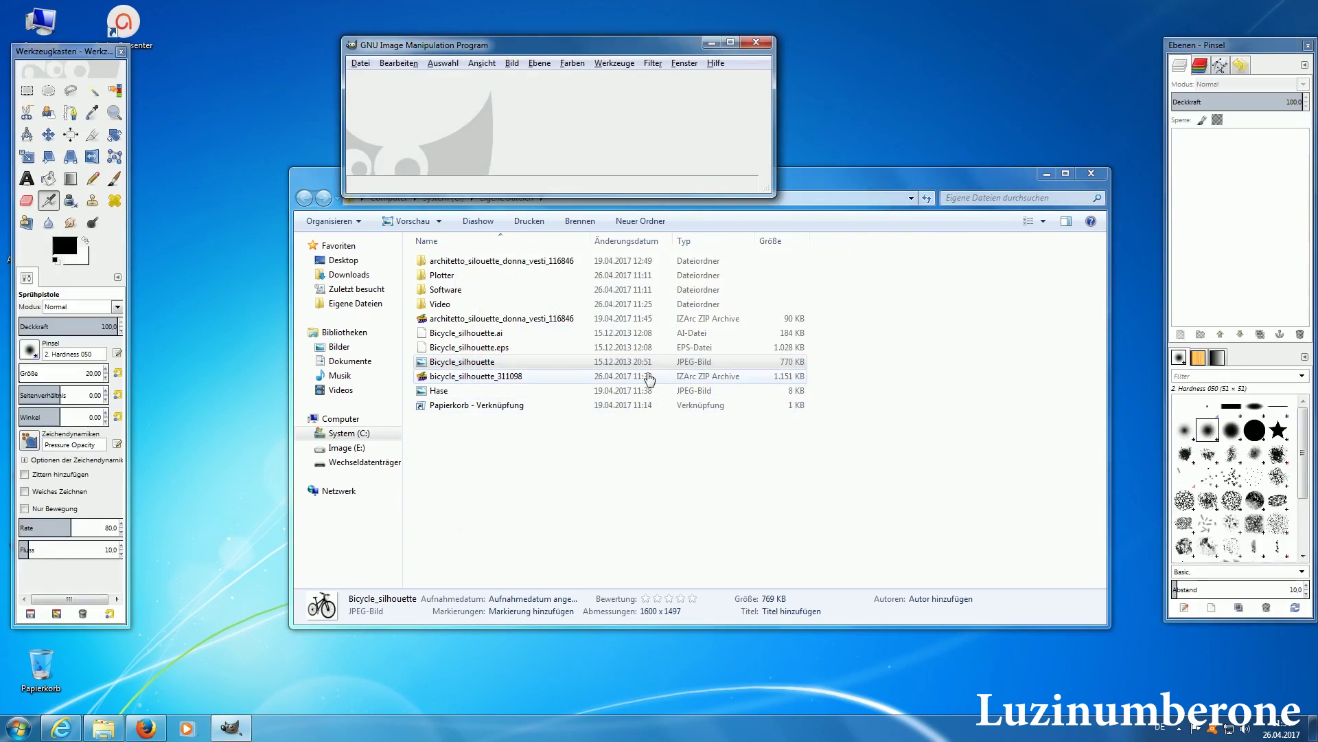
pyautogui.click(471, 362)
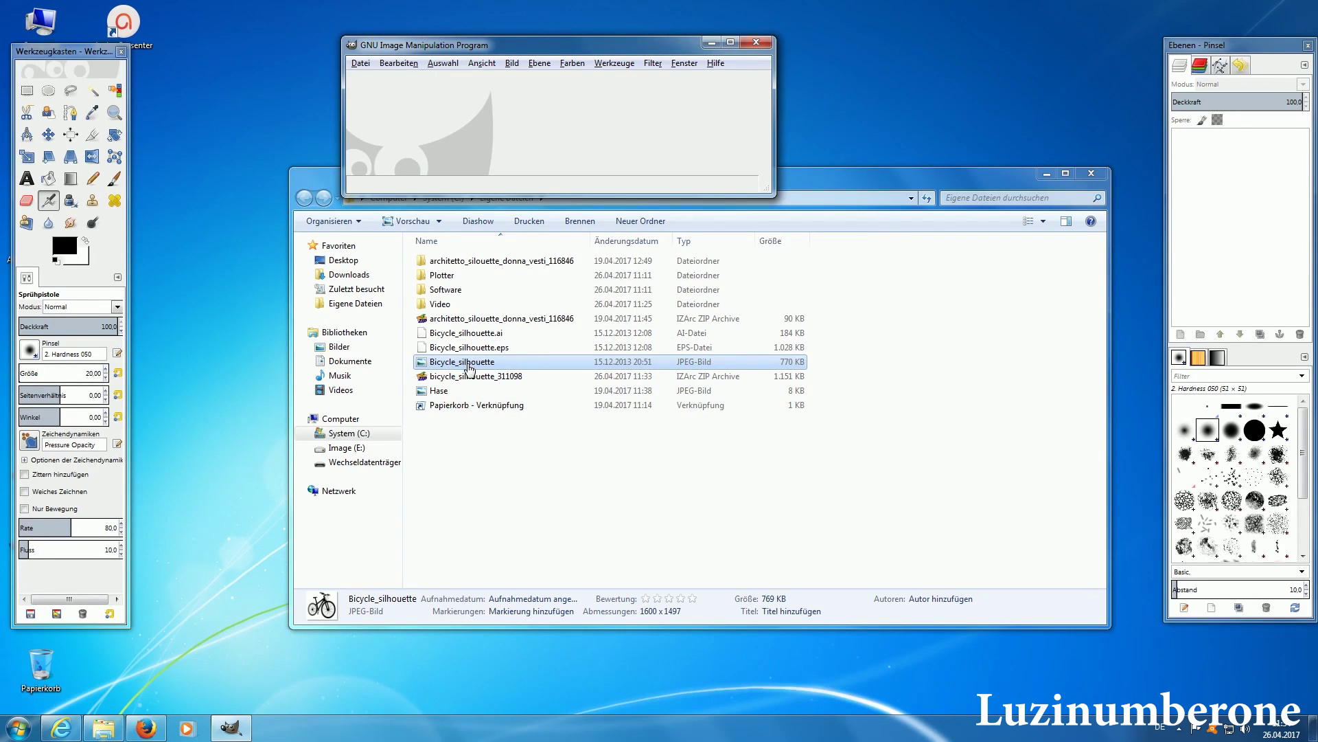
pyautogui.moveTo(471, 367); pyautogui.dragTo(509, 117)
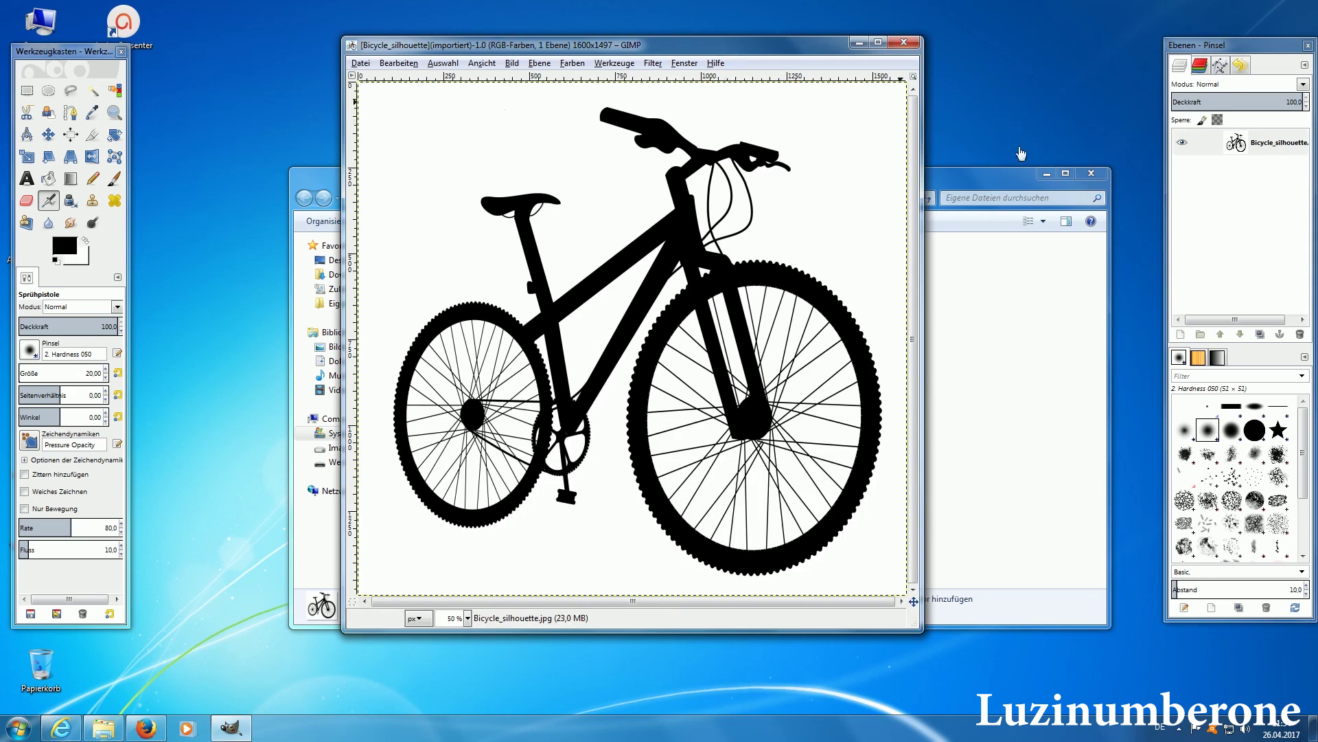
pyautogui.click(1046, 173)
# Reposition the image window and Layers dock, then turn on 'Alphakanal sperren'
pyautogui.moveTo(692, 44); pyautogui.dragTo(726, 90)
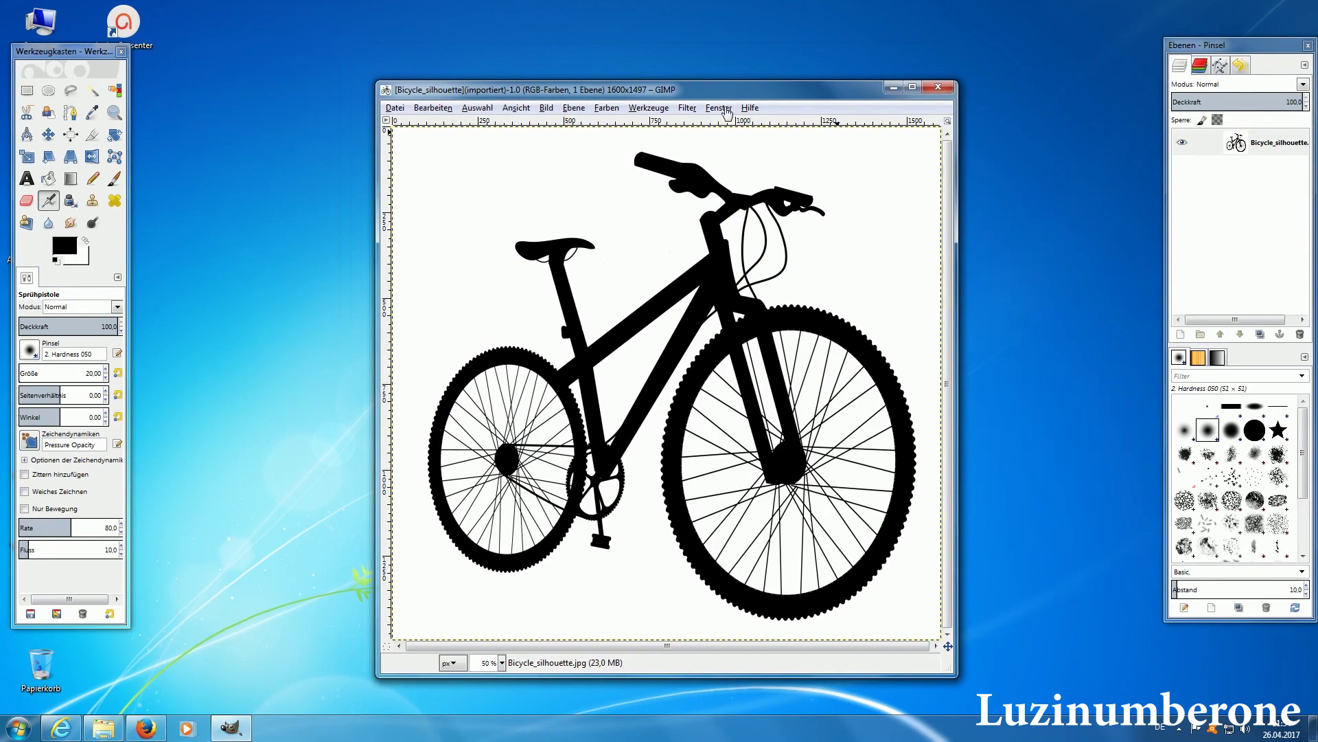
pyautogui.hotkey('shift', 'r')
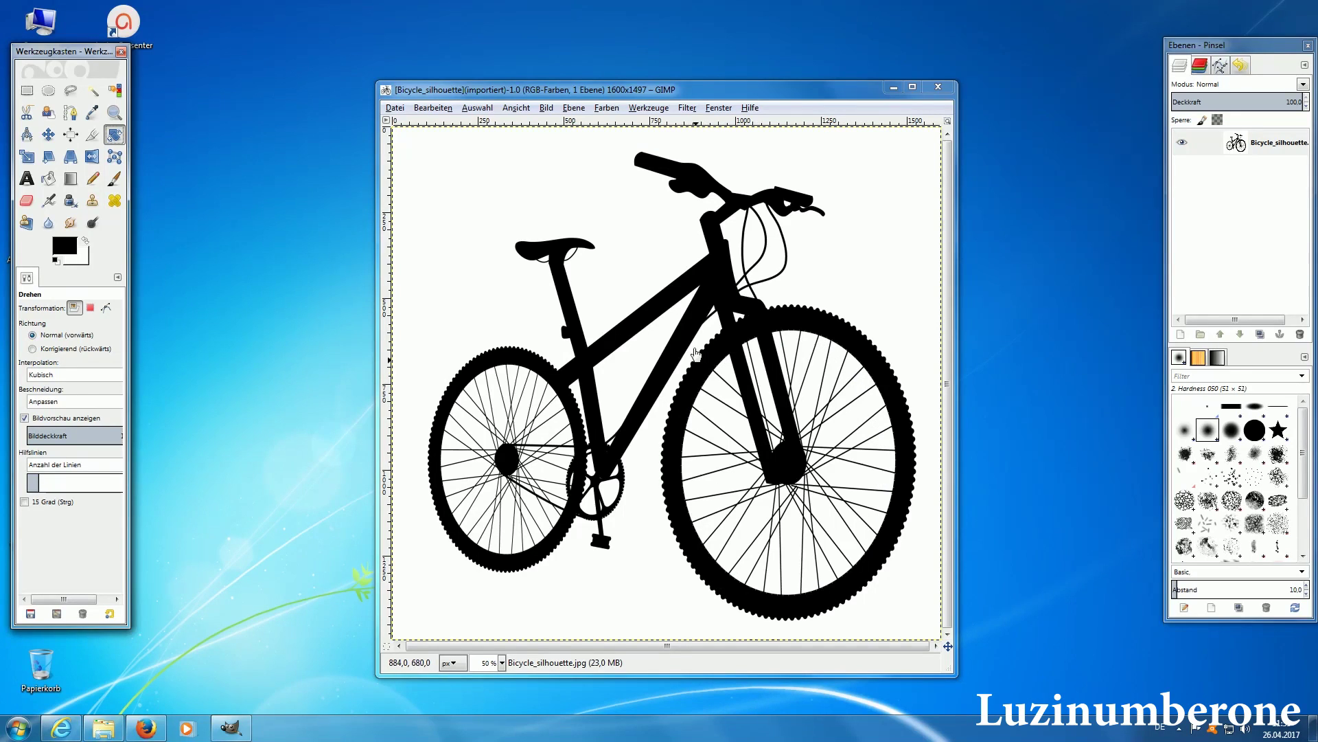
pyautogui.moveTo(1214, 54); pyautogui.dragTo(1086, 86)
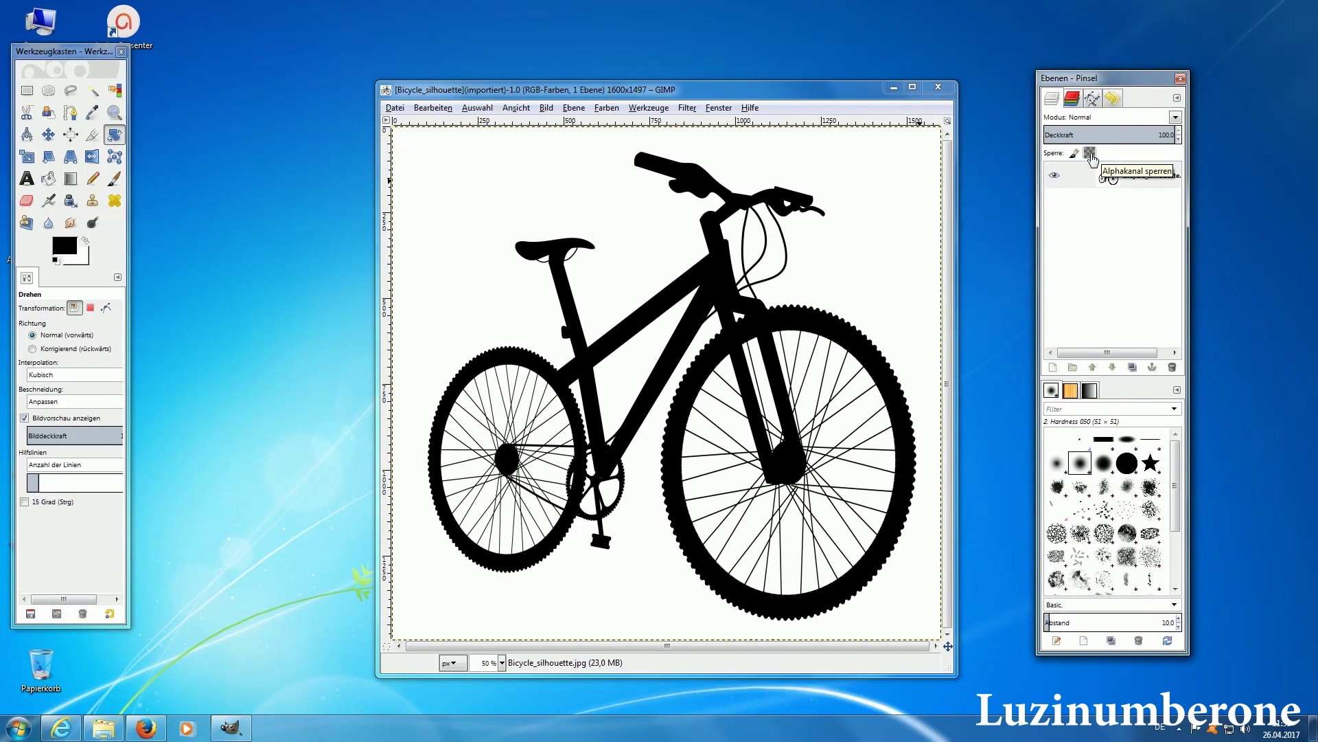
pyautogui.click(1090, 152)
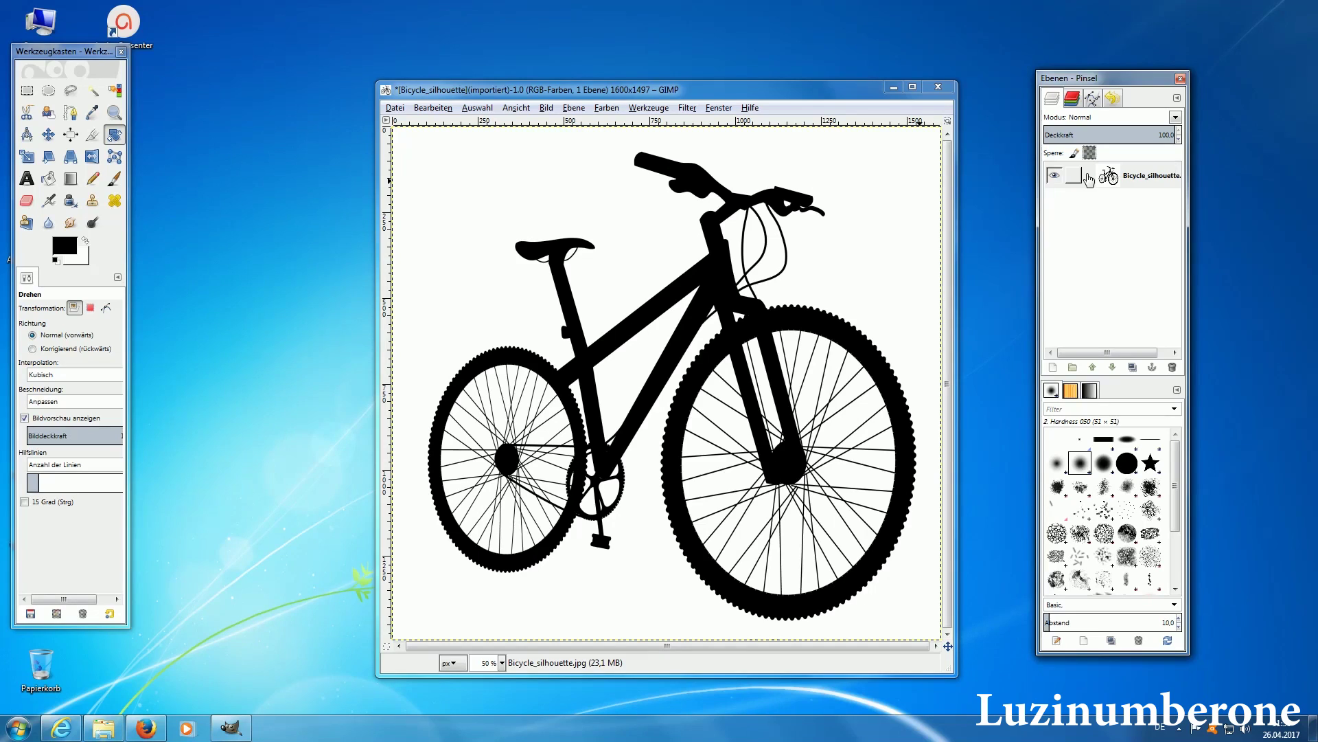
# Apply Ebene > Transparenz > Farbe zu Transparenz to remove the white background
pyautogui.click(575, 110)
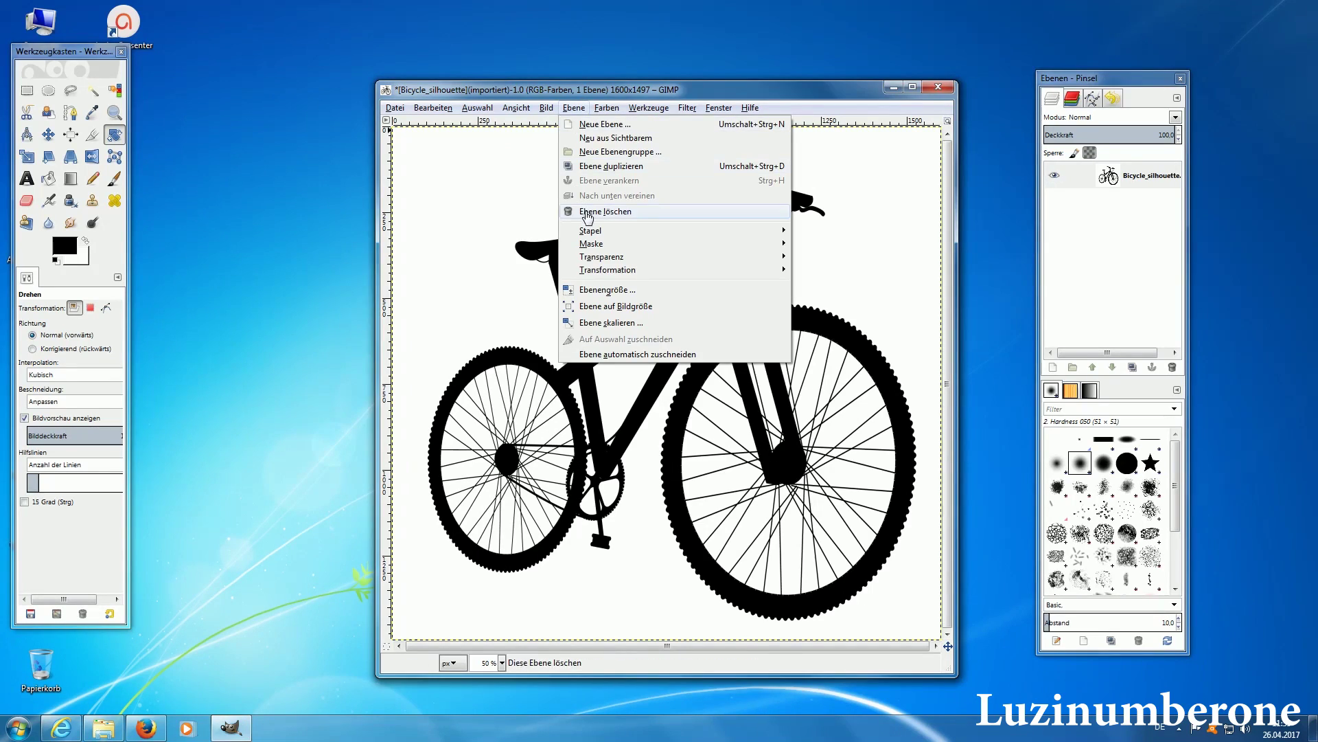
pyautogui.moveTo(618, 257)
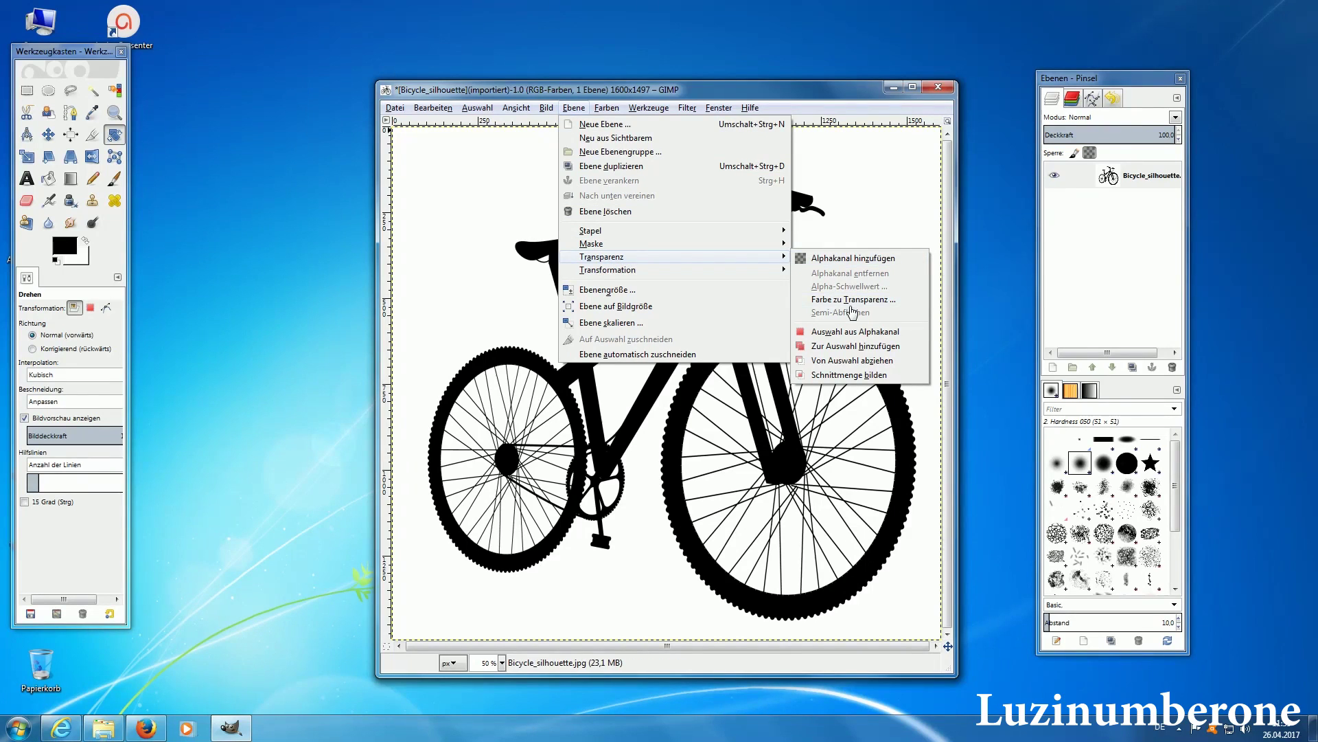
pyautogui.click(855, 302)
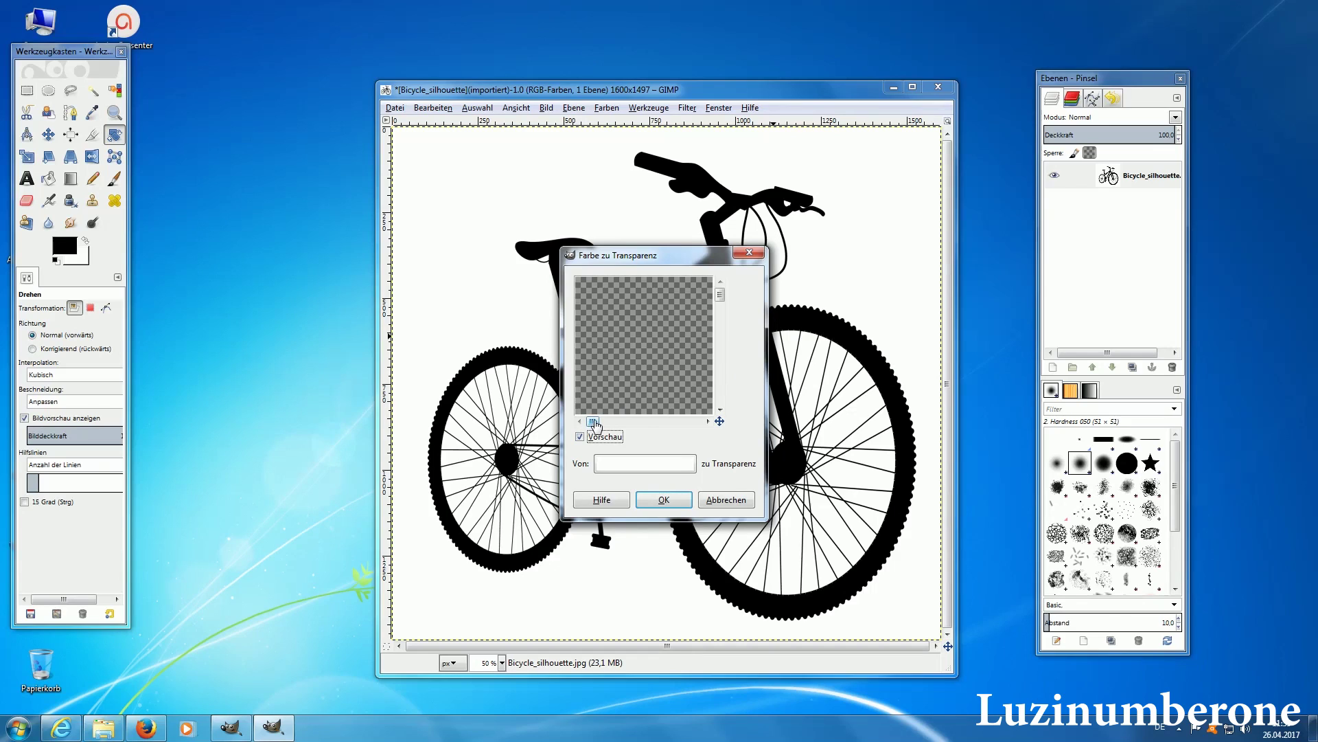
pyautogui.moveTo(592, 421); pyautogui.dragTo(630, 421)
pyautogui.moveTo(720, 295); pyautogui.dragTo(719, 324)
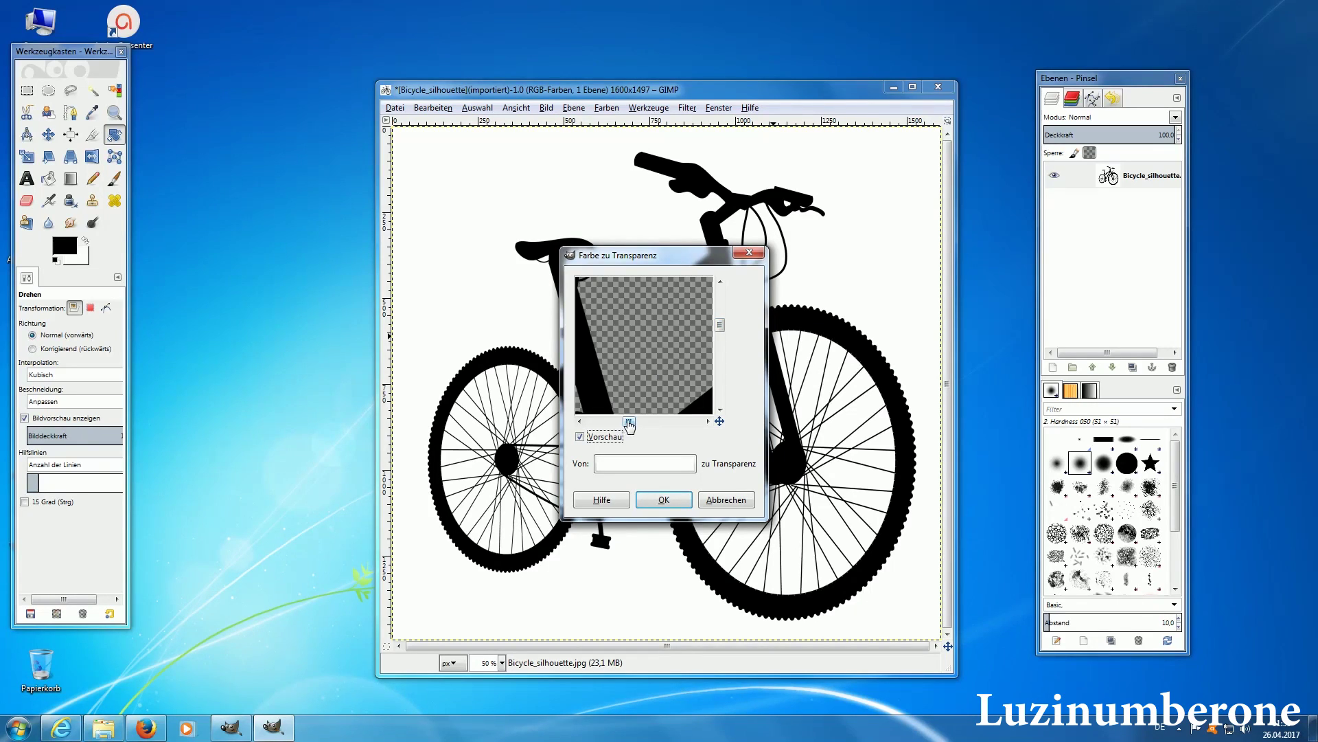
pyautogui.moveTo(628, 421); pyautogui.dragTo(624, 422)
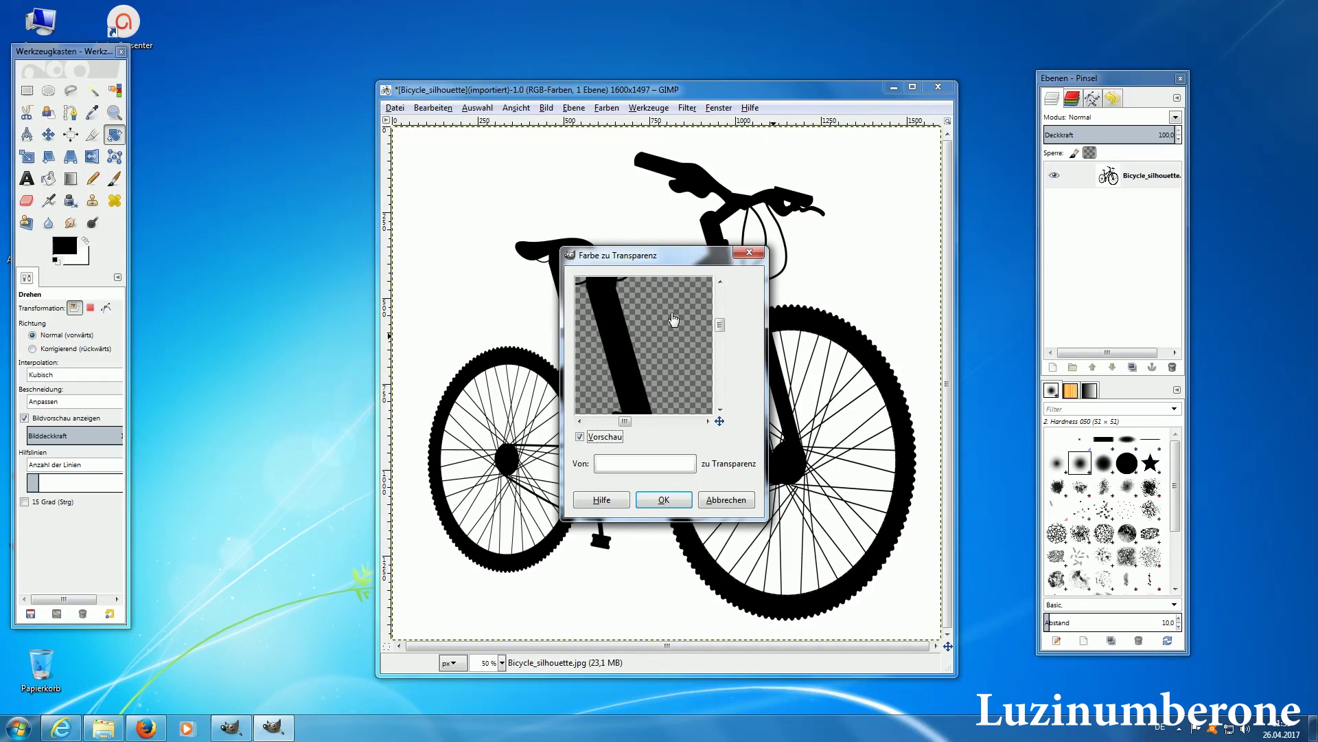
pyautogui.click(680, 499)
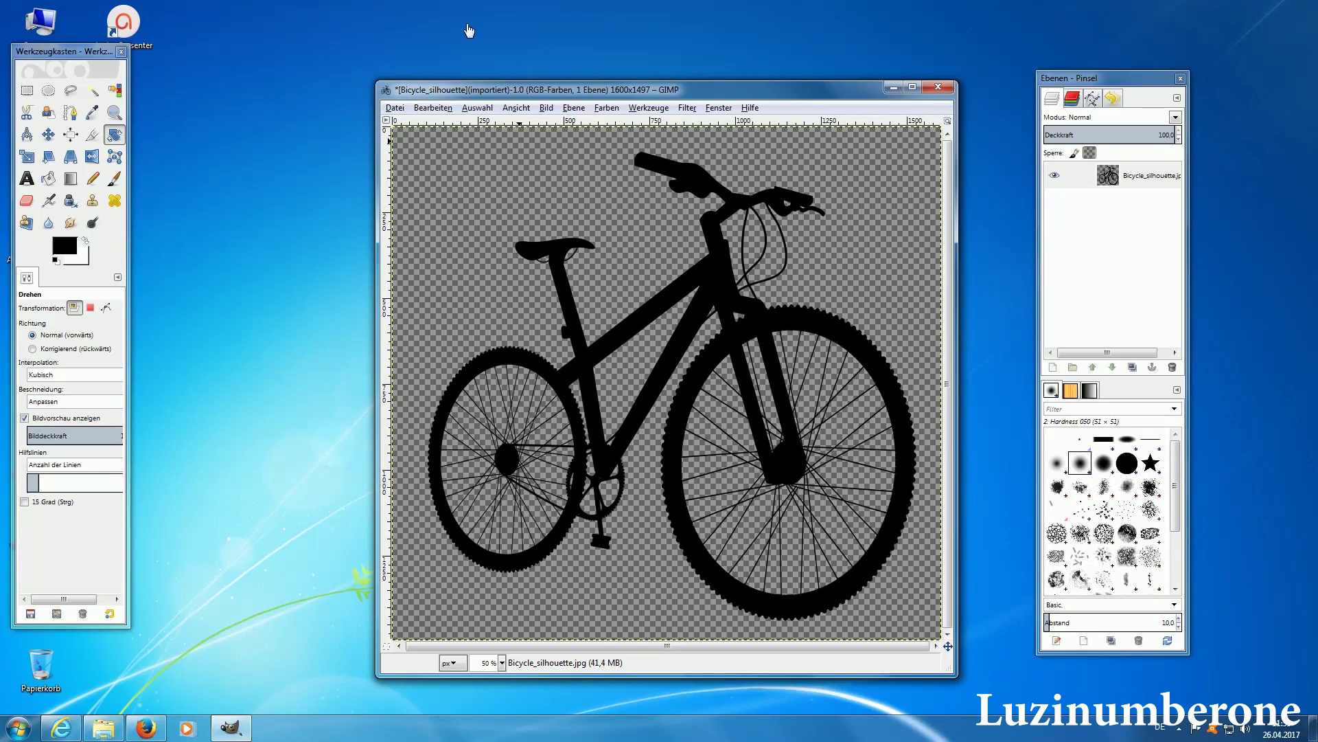
# Export the image with its extension changed from .jpg to .png, accepting default PNG options
pyautogui.click(401, 109)
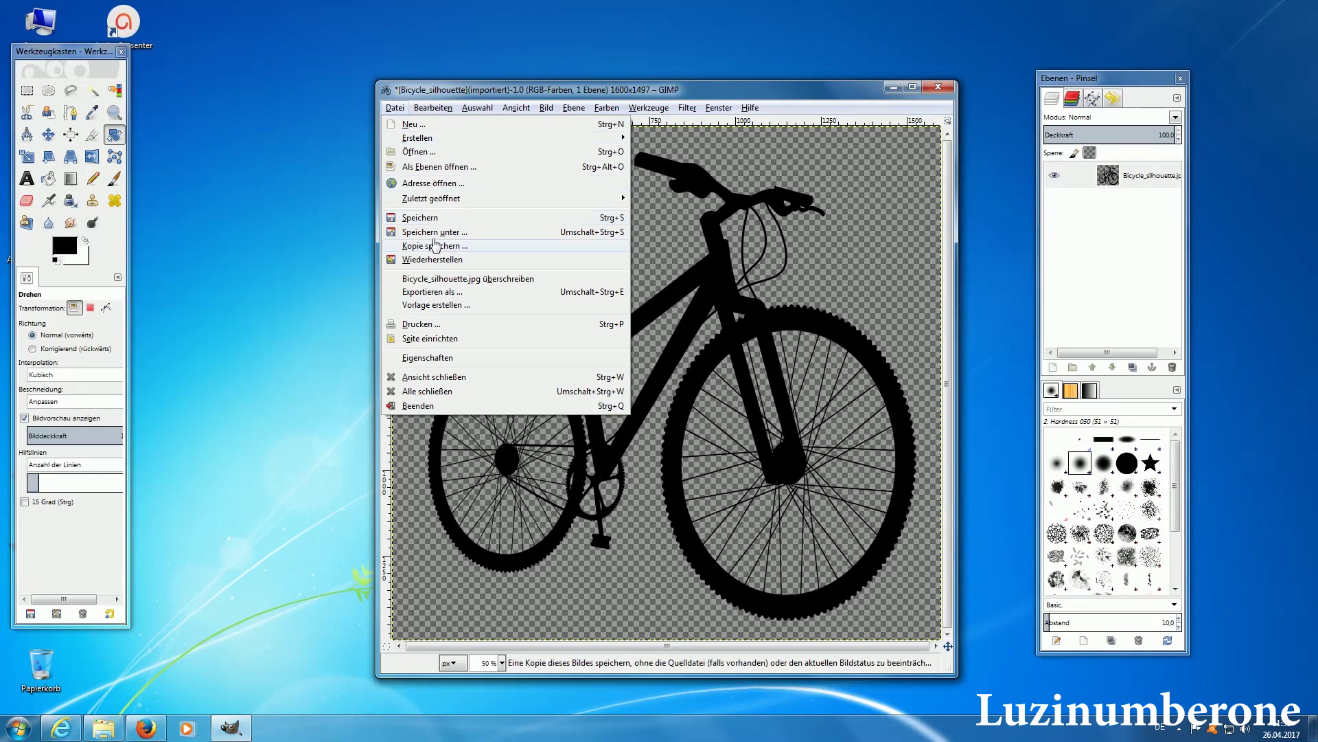
pyautogui.click(461, 292)
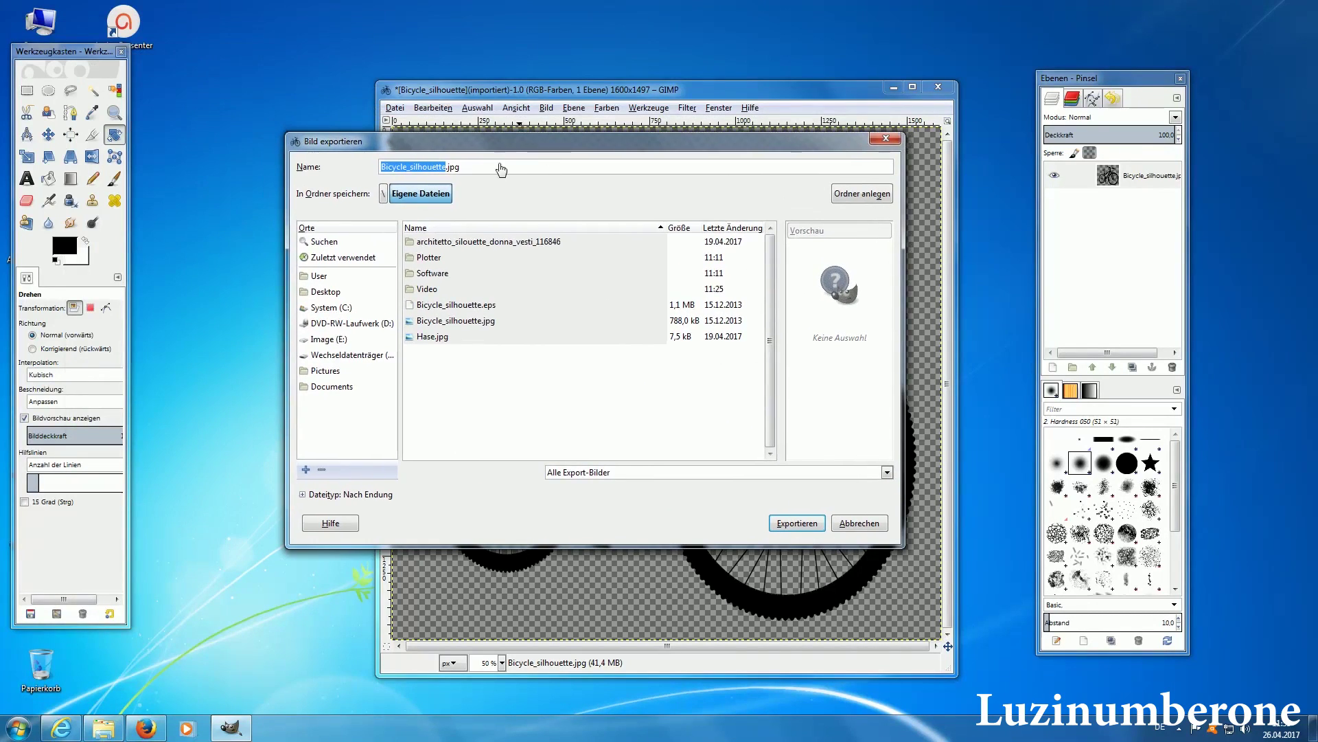
pyautogui.moveTo(467, 168); pyautogui.dragTo(449, 173)
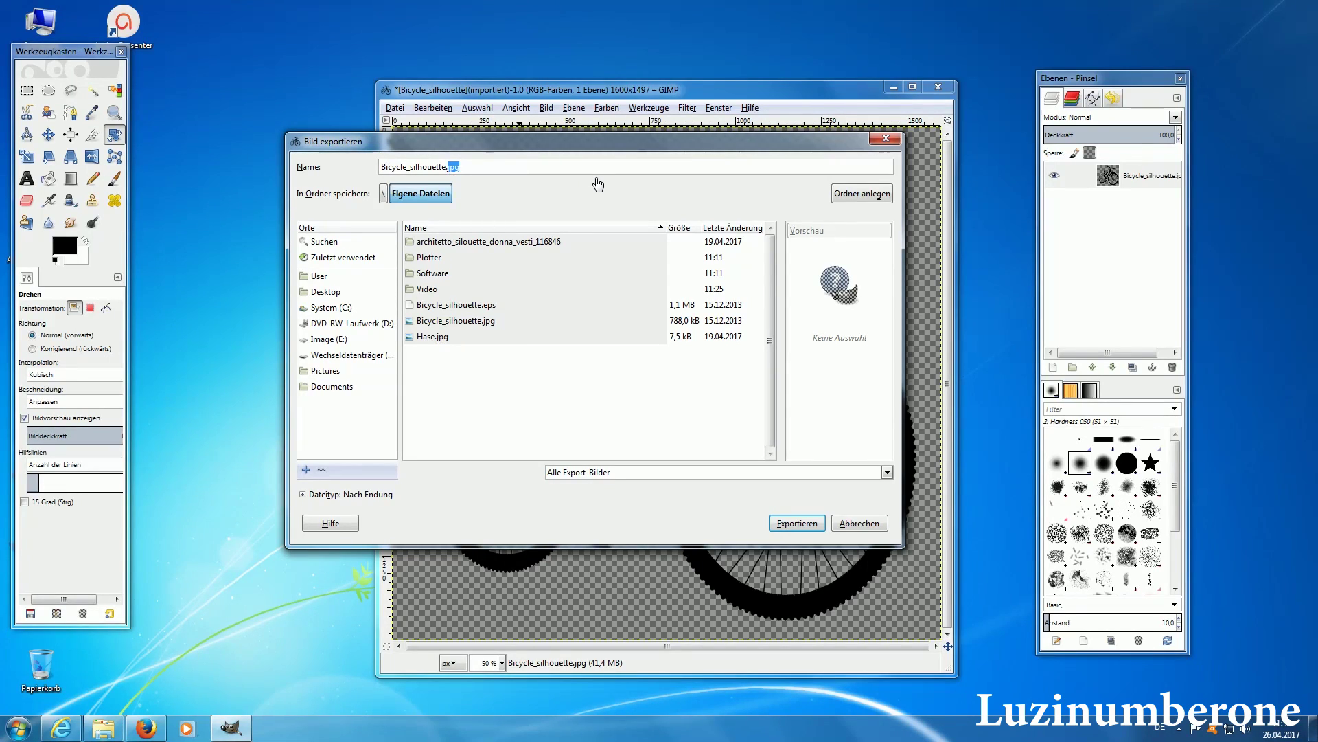
pyautogui.write('n')
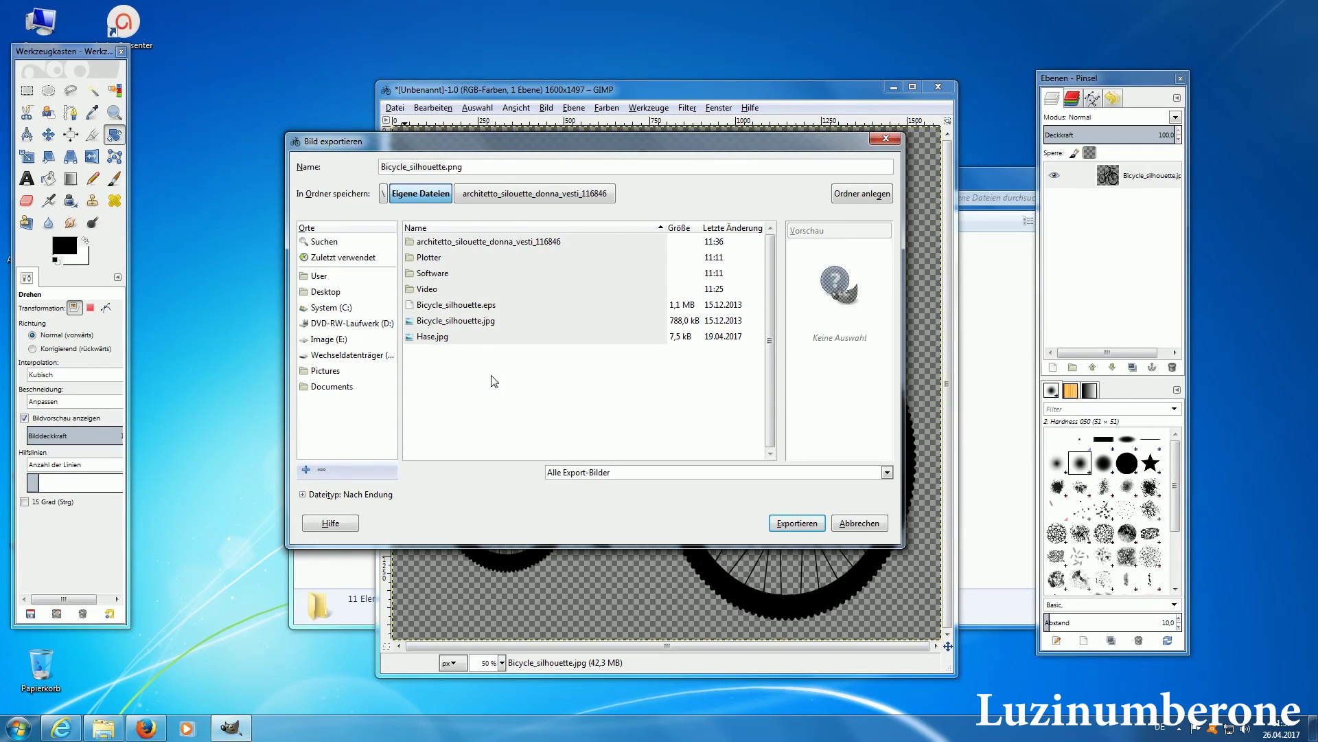
pyautogui.click(794, 525)
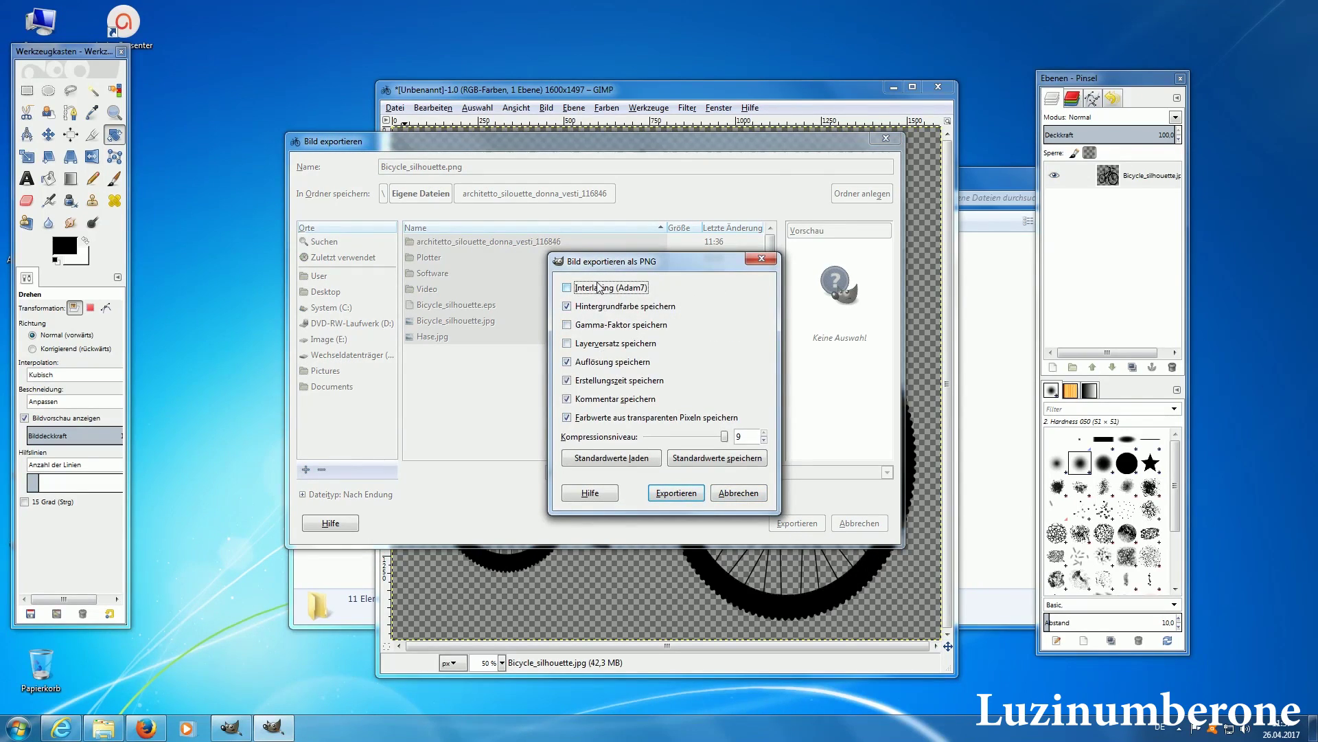
pyautogui.click(688, 493)
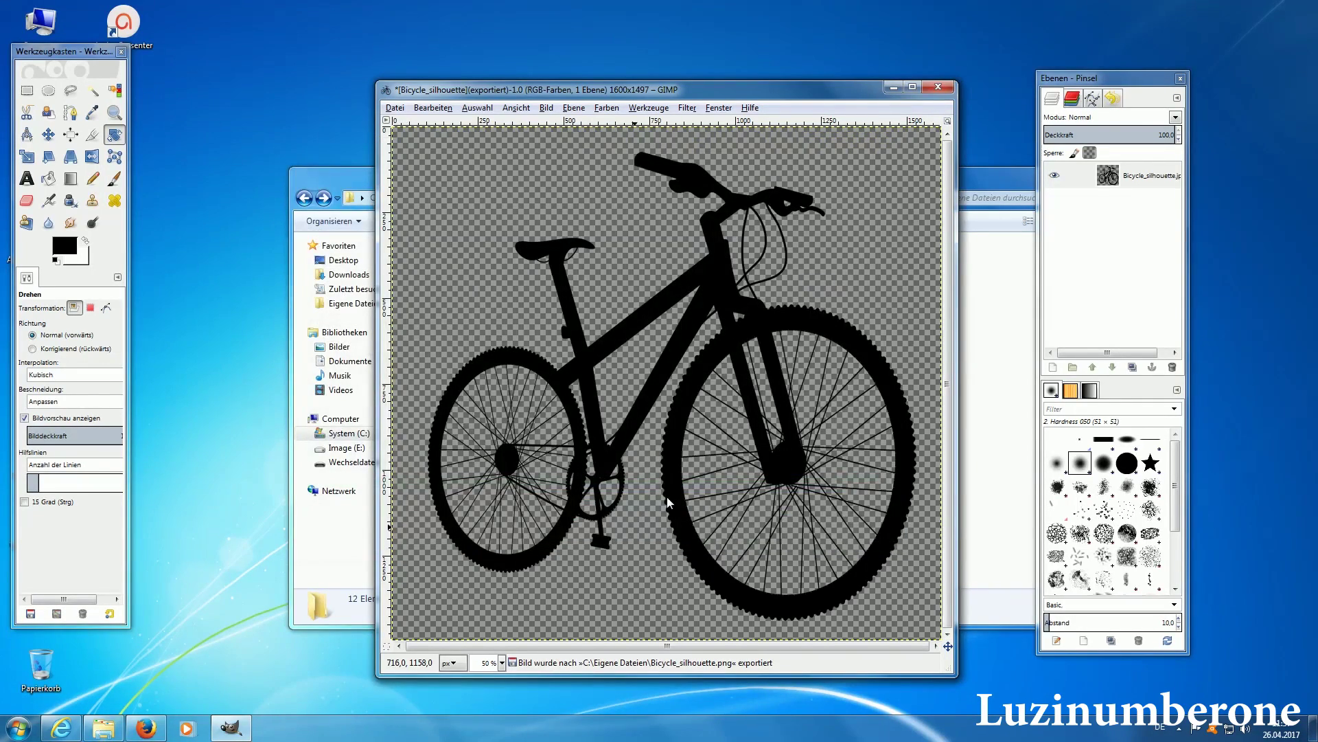
# Minimize GIMP, check the 1600 × 1497 Bicycle_silhouette PNG in Eigene Dateien, and launch Inkscape
pyautogui.click(890, 88)
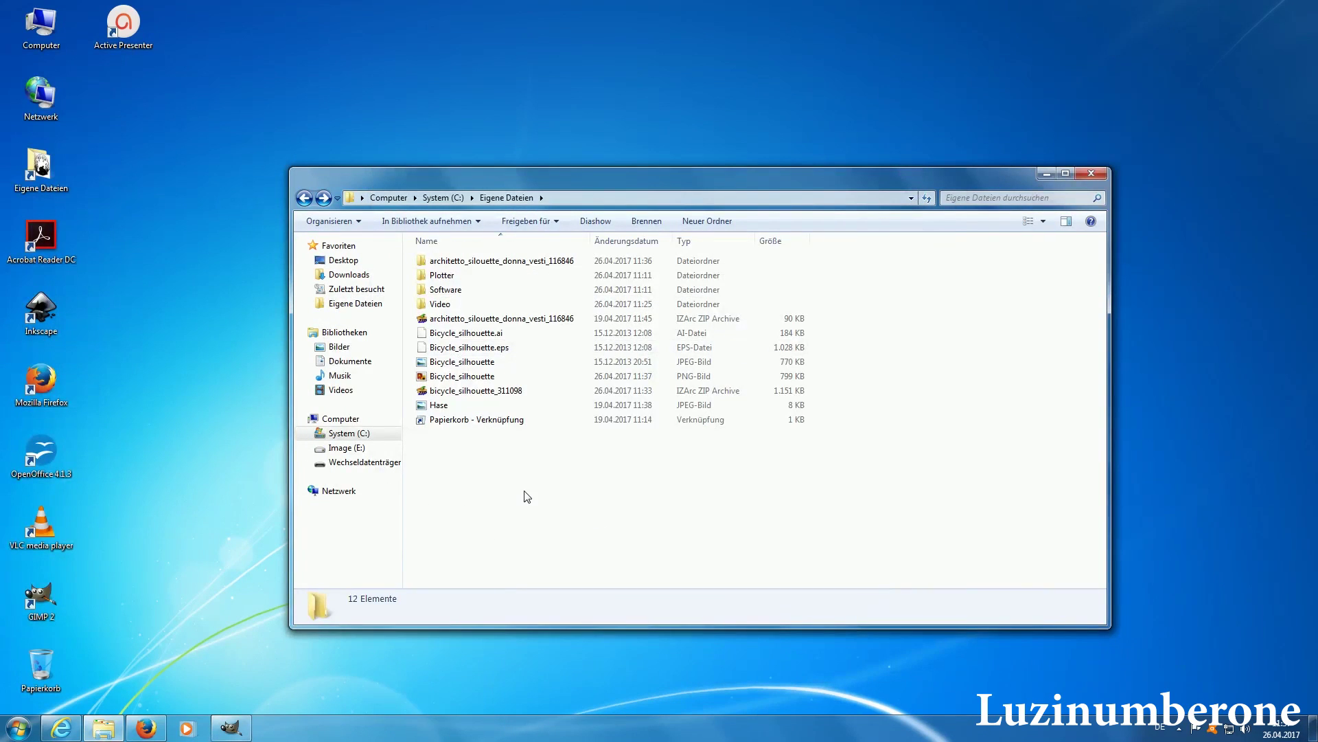
pyautogui.click(462, 378)
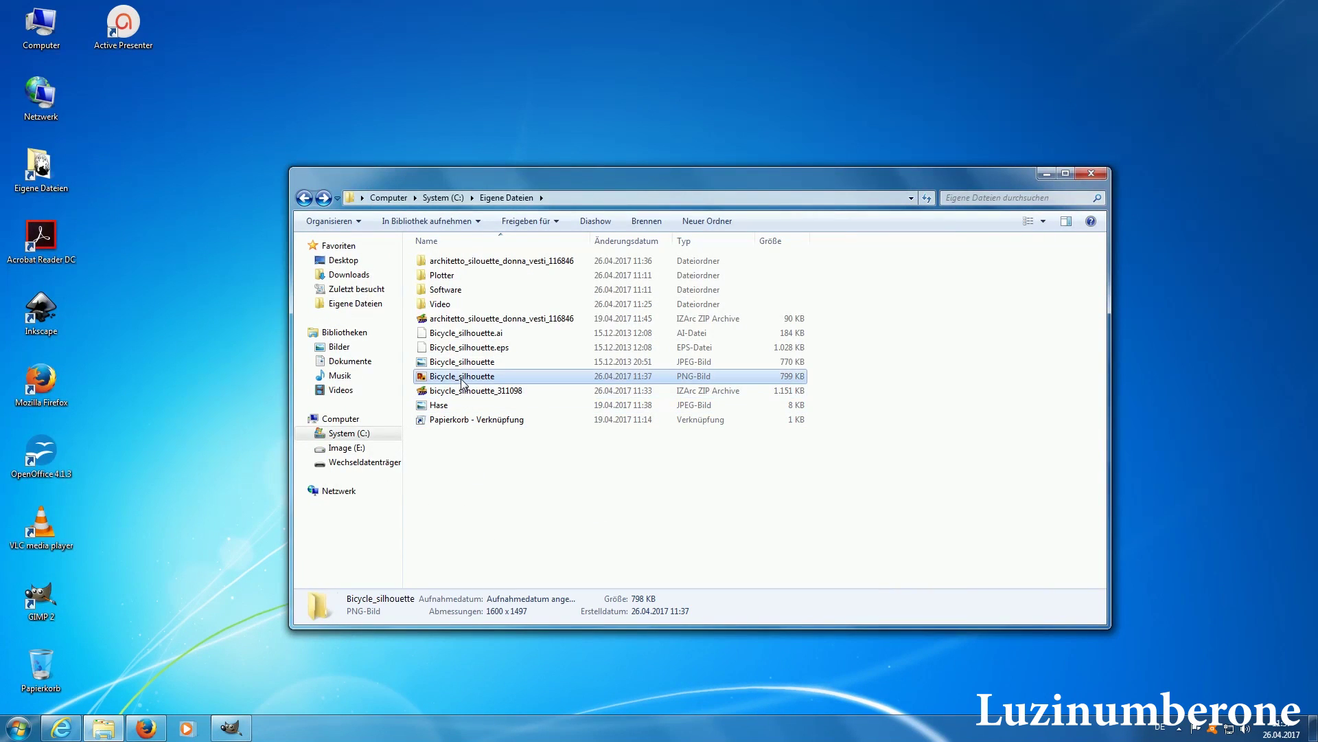
pyautogui.click(1066, 174)
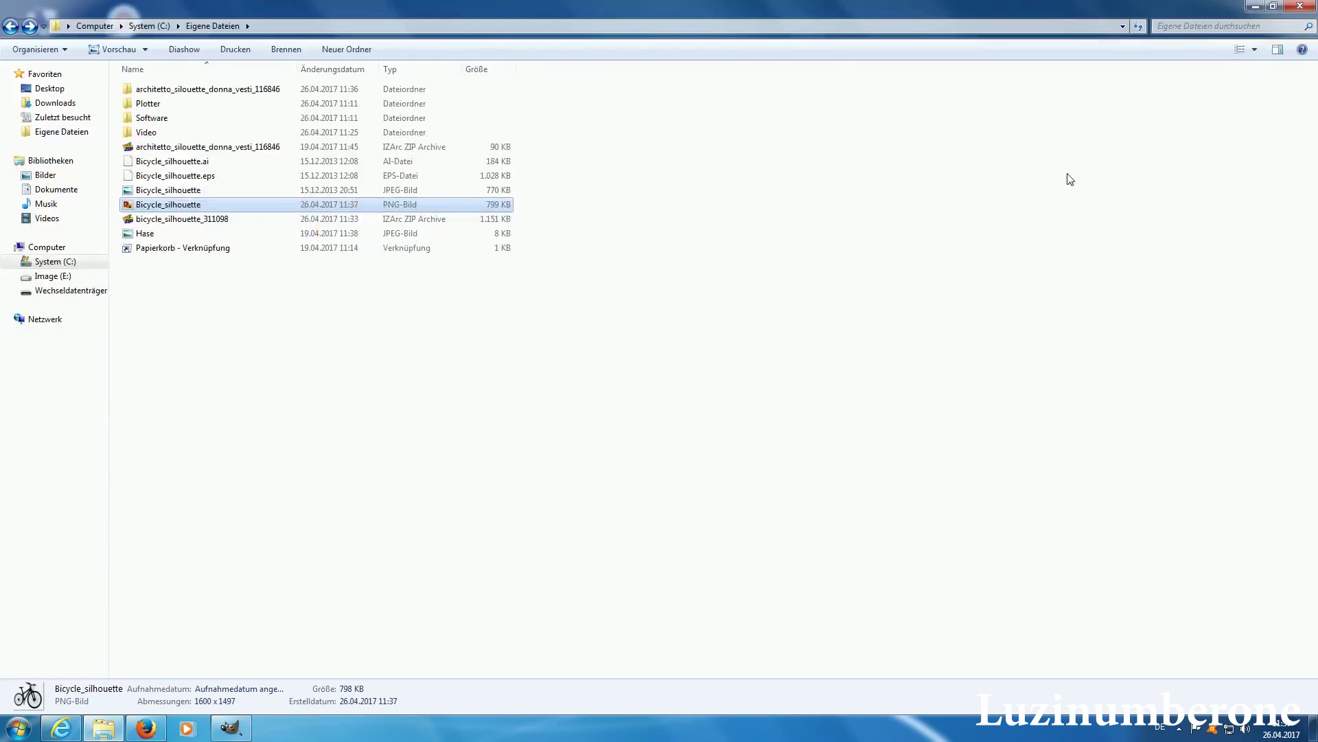
pyautogui.click(1272, 6)
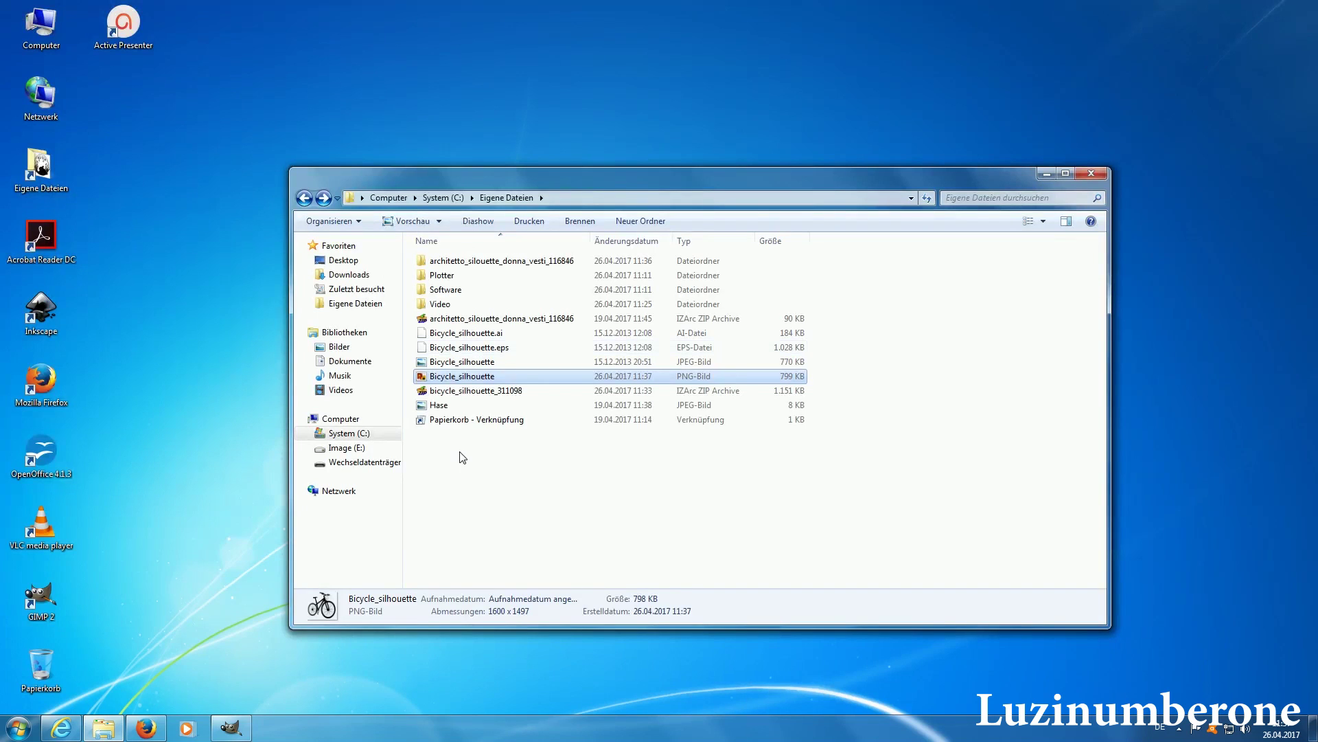
pyautogui.click(460, 438)
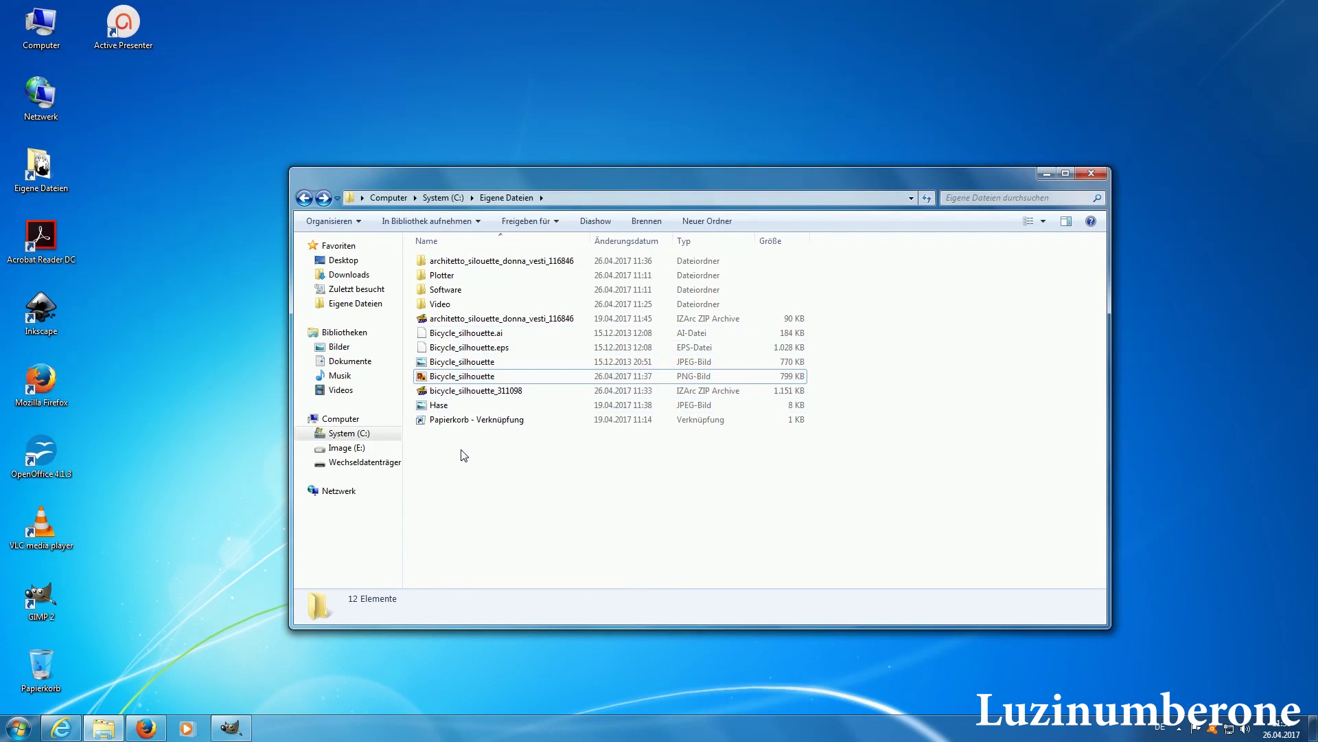
pyautogui.click(451, 378)
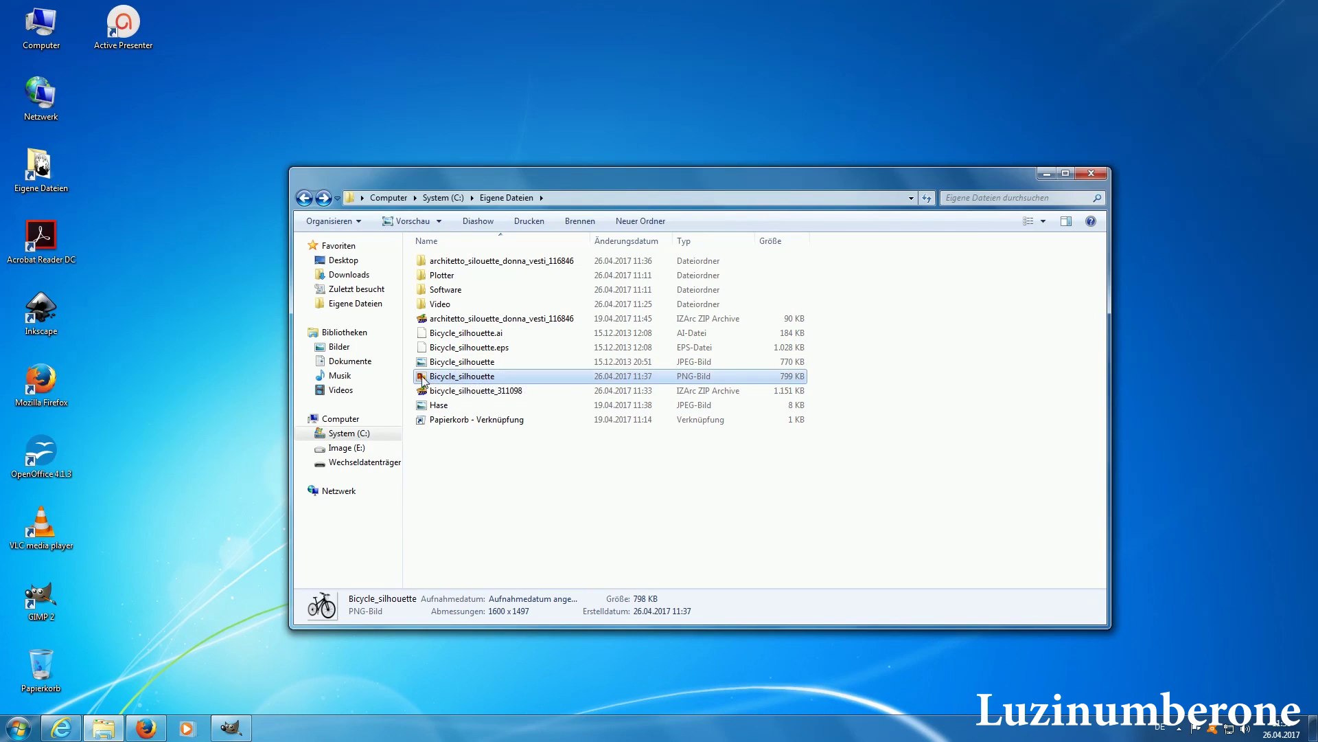
pyautogui.moveTo(421, 379); pyautogui.dragTo(702, 381)
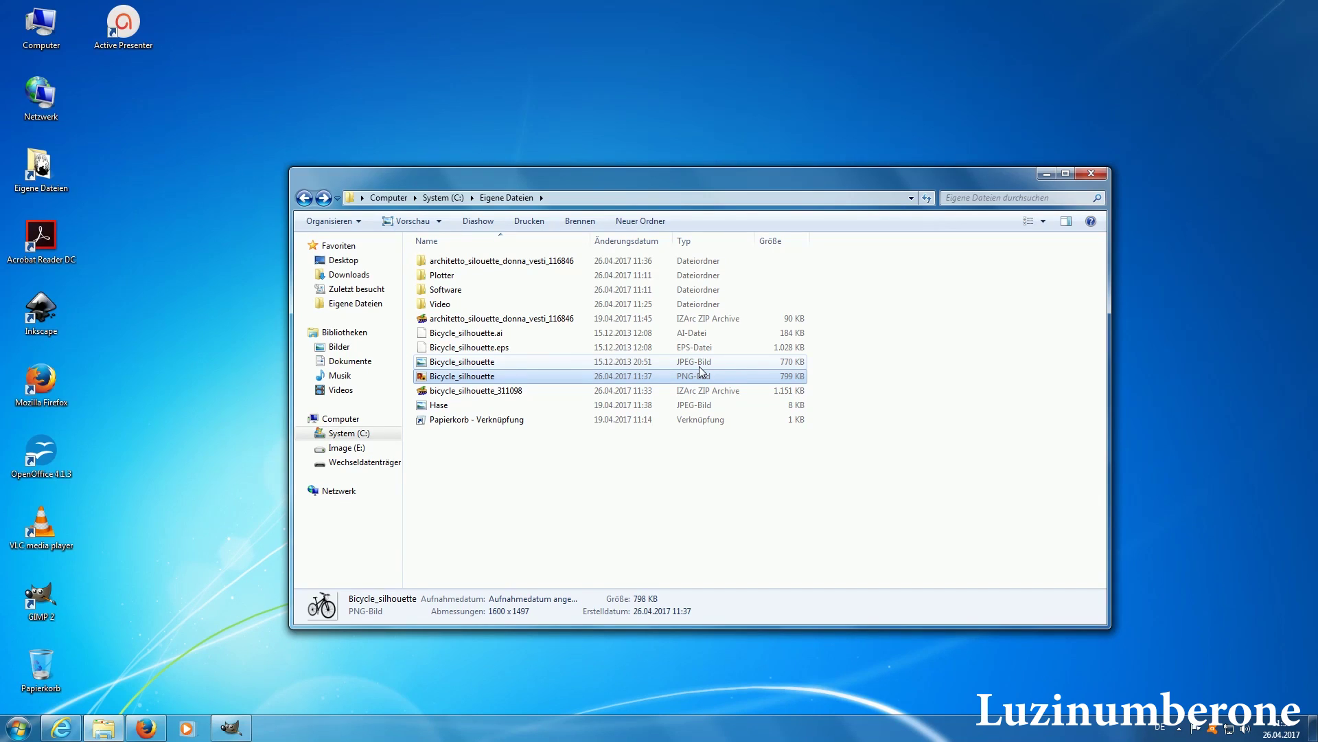
pyautogui.click(47, 315)
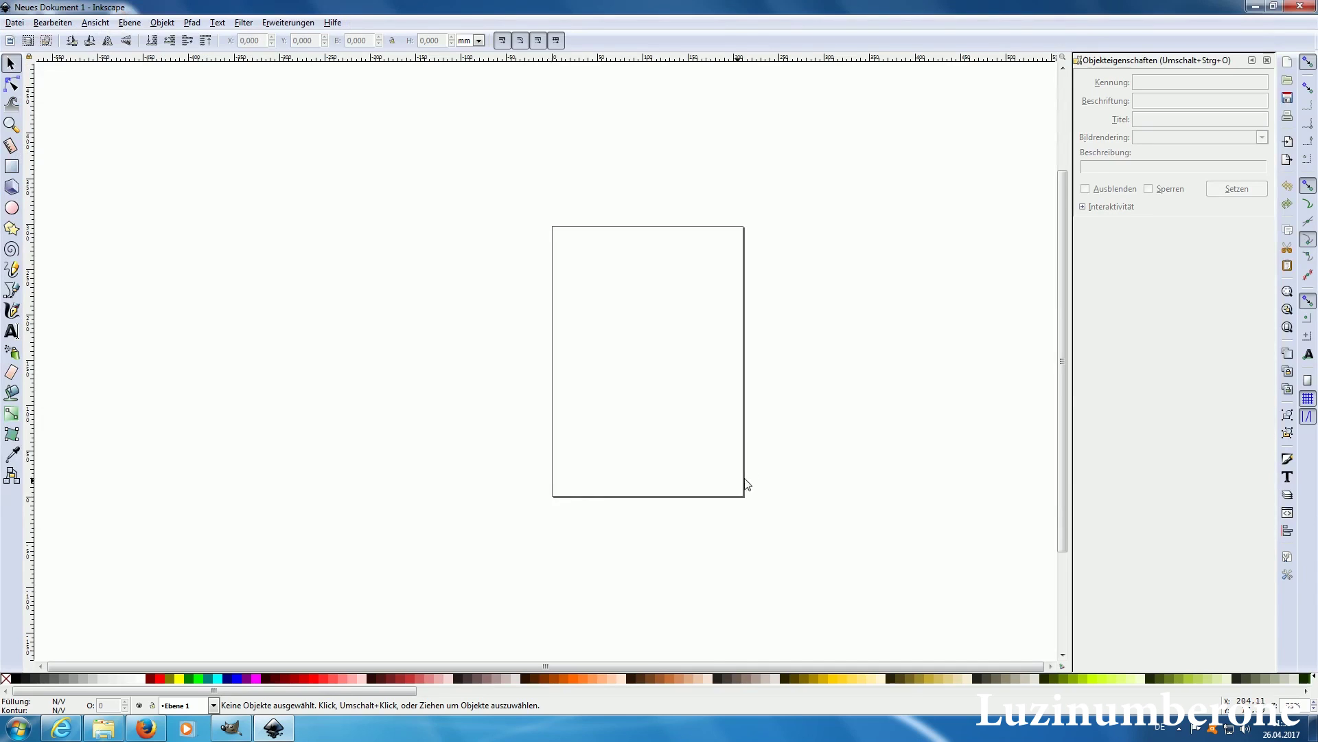
# Open Bicycle_silhouette.png from C:\Eigene Dateien in Inkscape, checking its file type first
pyautogui.click(12, 25)
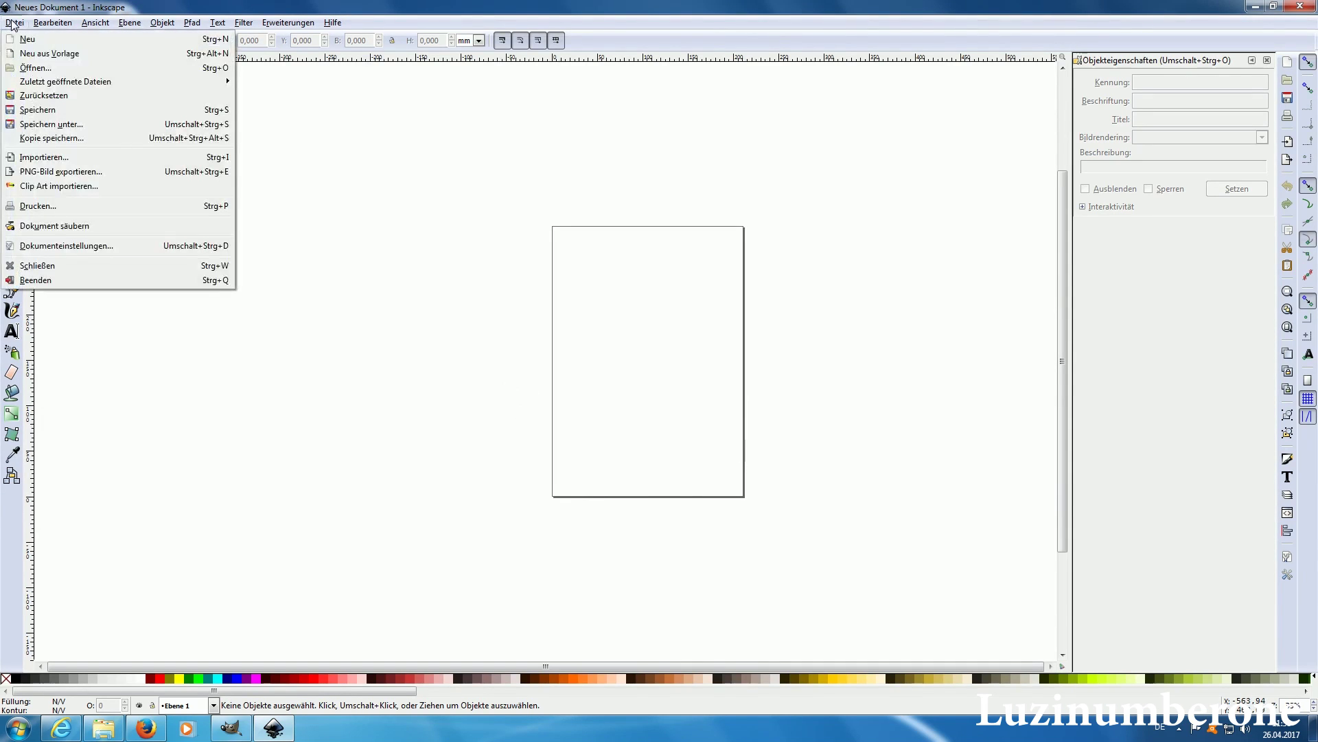
pyautogui.click(39, 74)
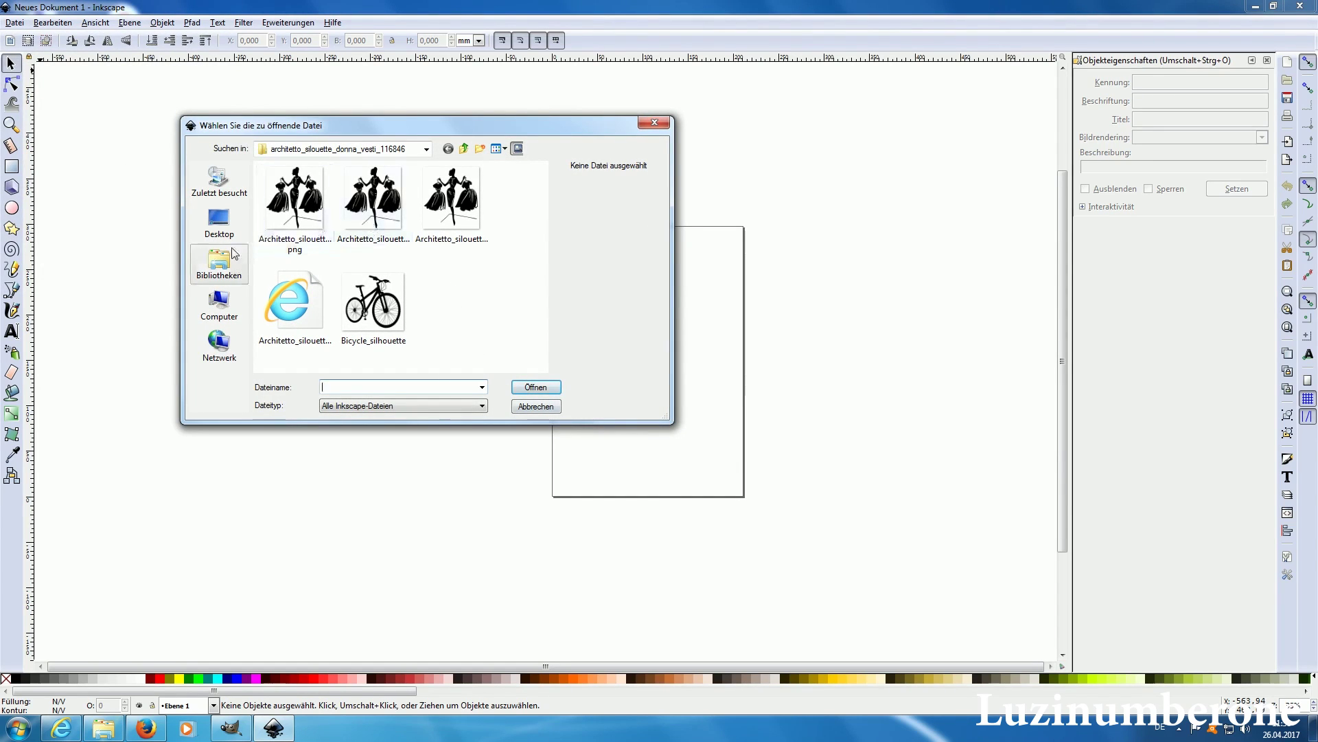
pyautogui.click(219, 303)
pyautogui.doubleClick(318, 226)
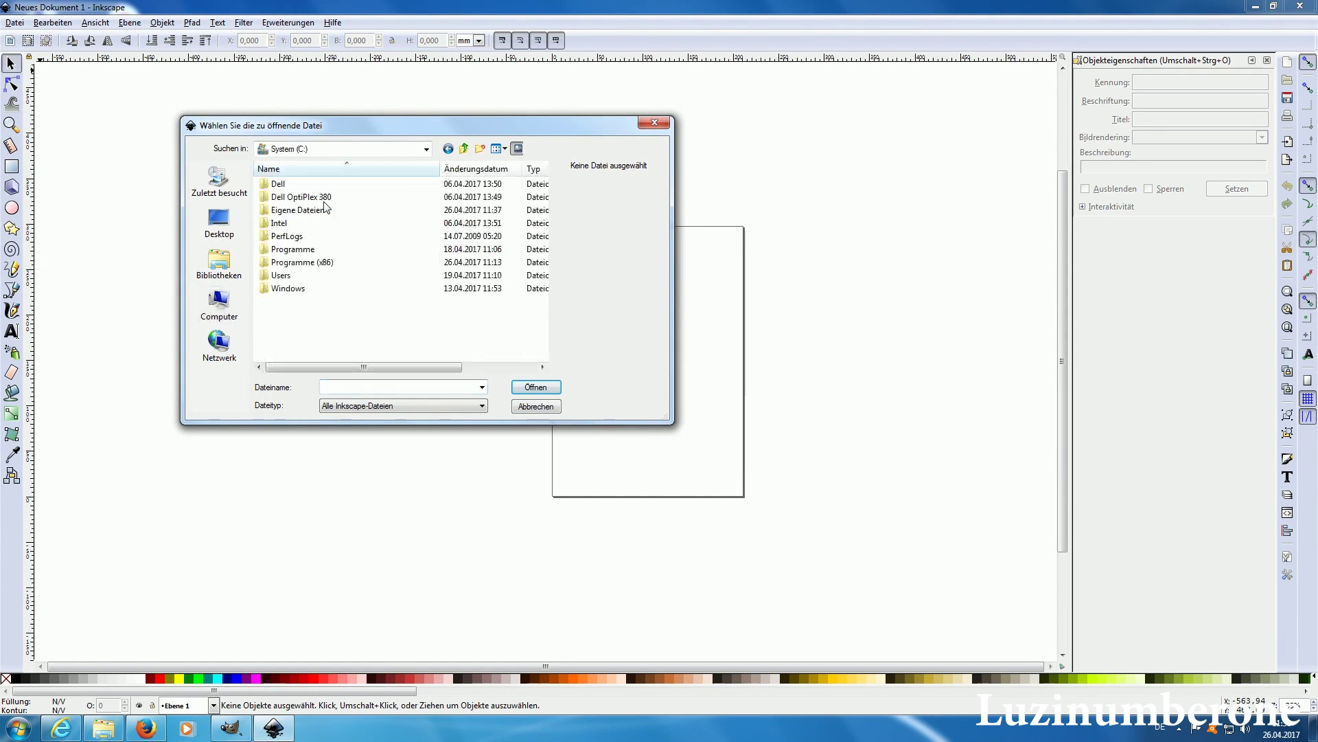
pyautogui.doubleClick(309, 217)
pyautogui.scroll(-2, 425, 309)
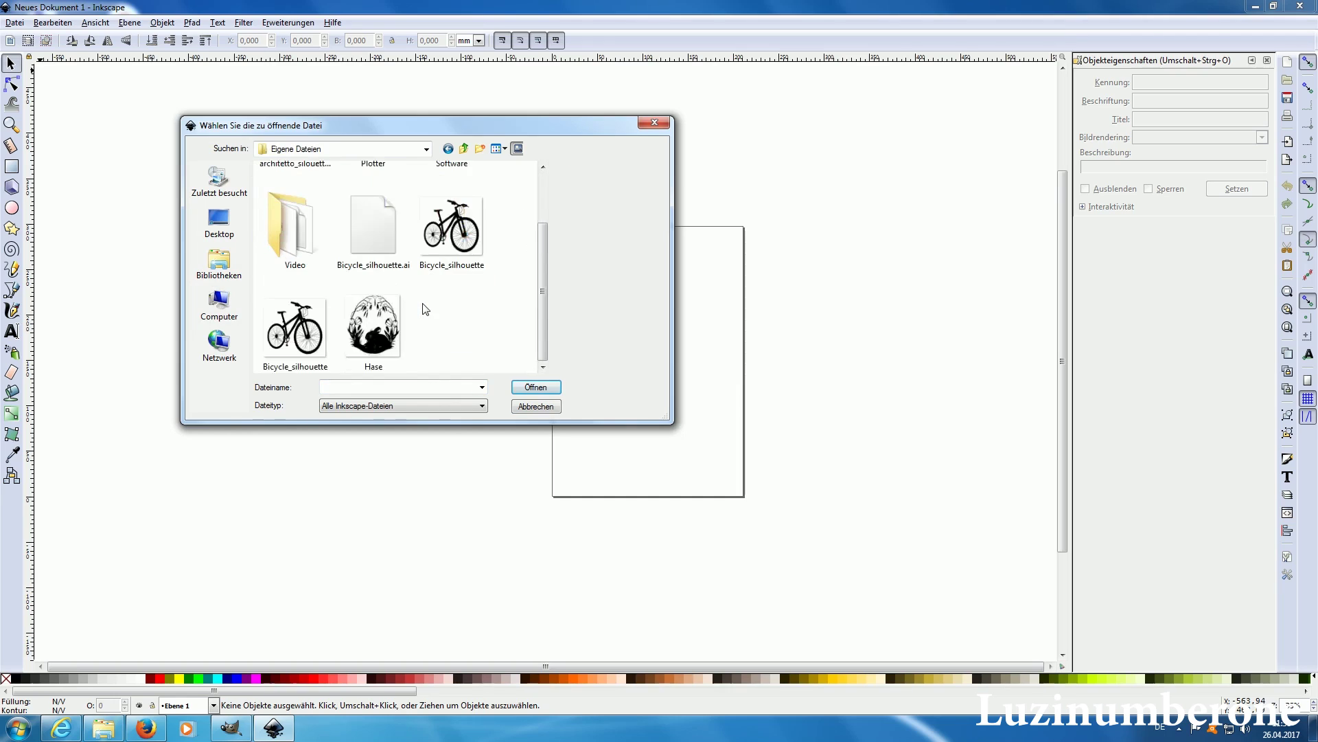
pyautogui.click(317, 330)
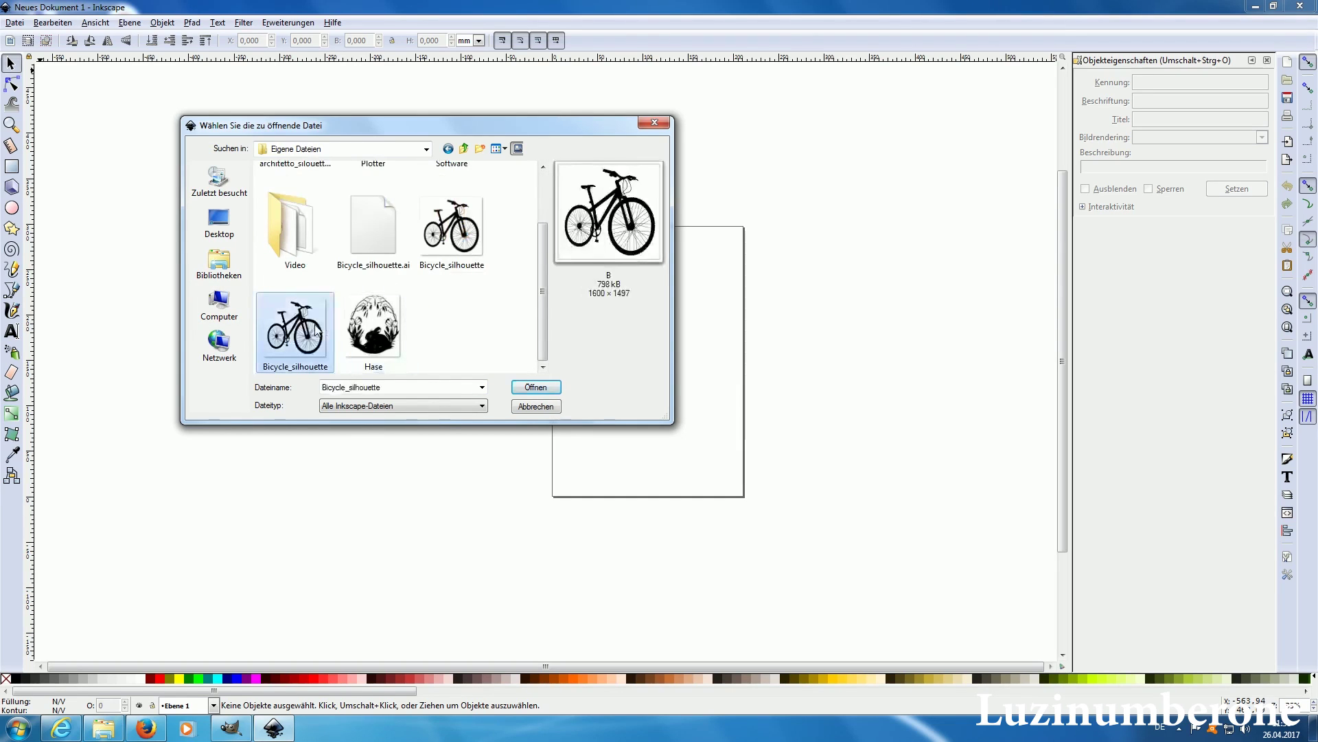
pyautogui.click(482, 239)
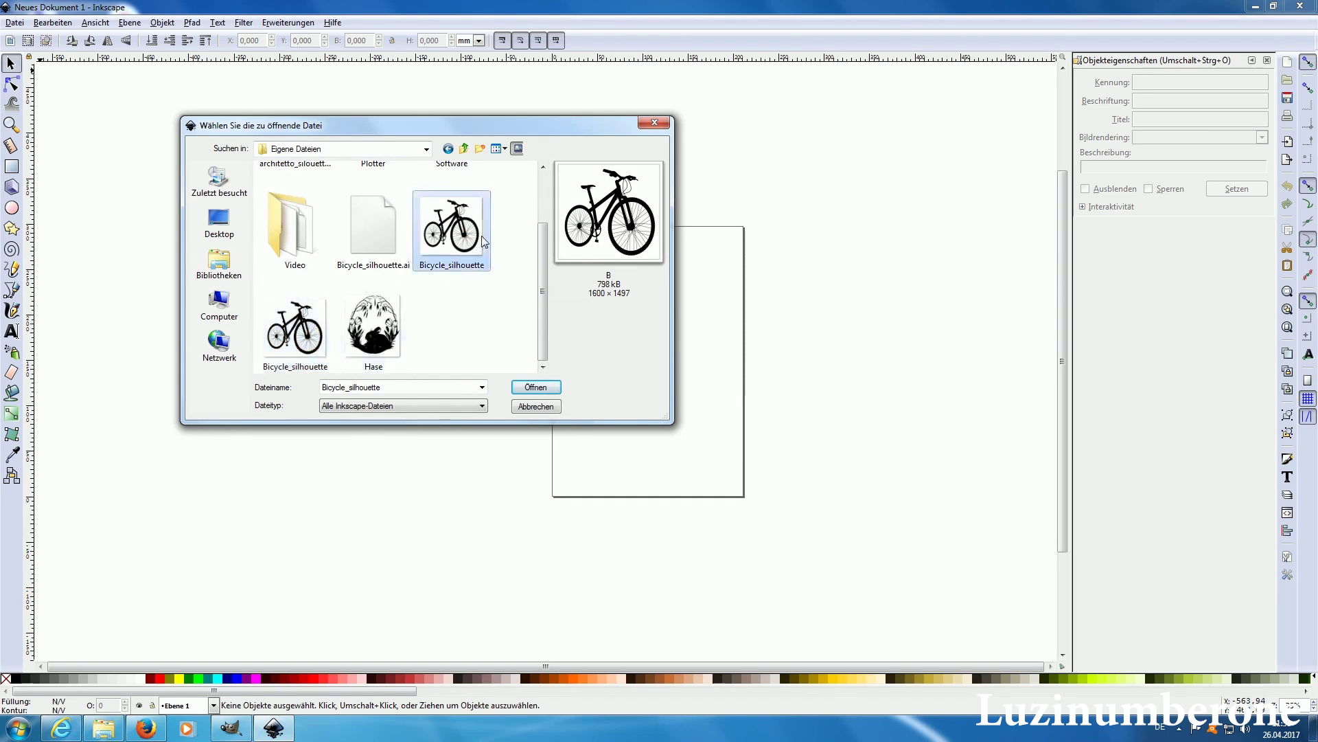
pyautogui.rightClick(464, 238)
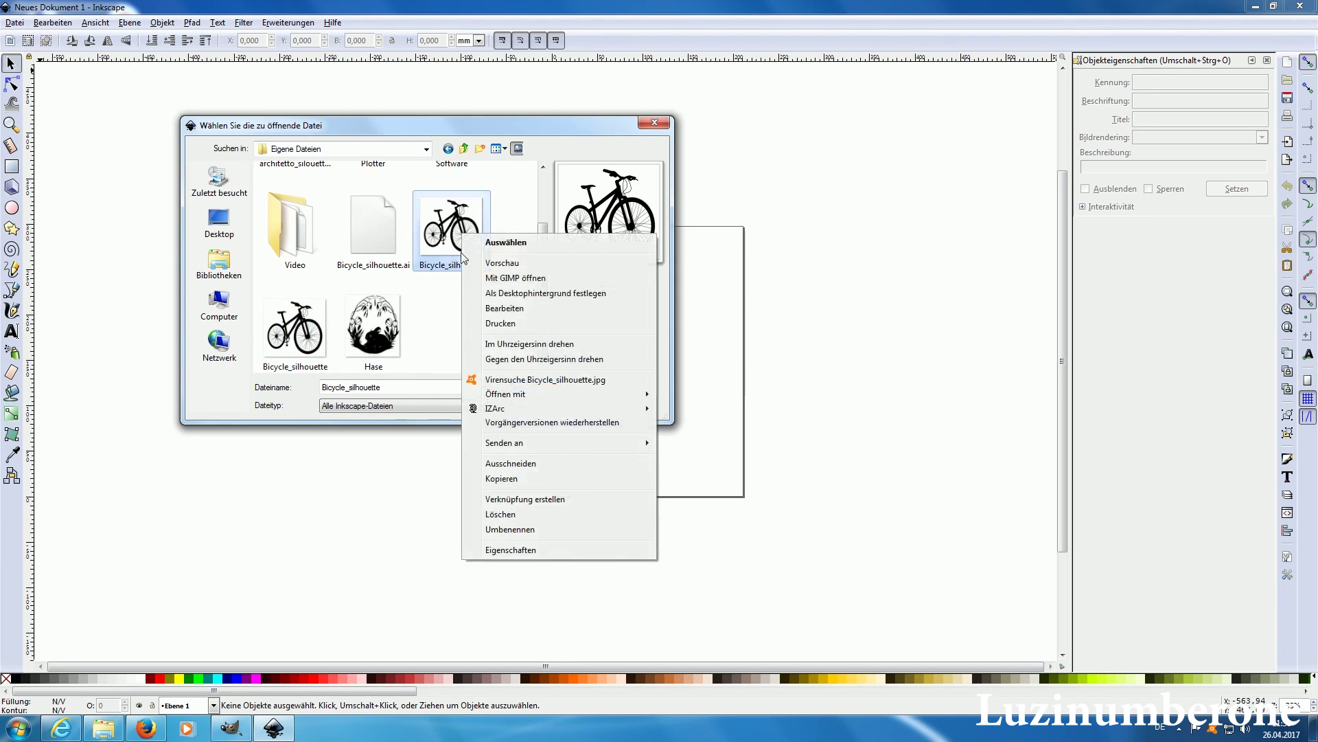
pyautogui.click(529, 548)
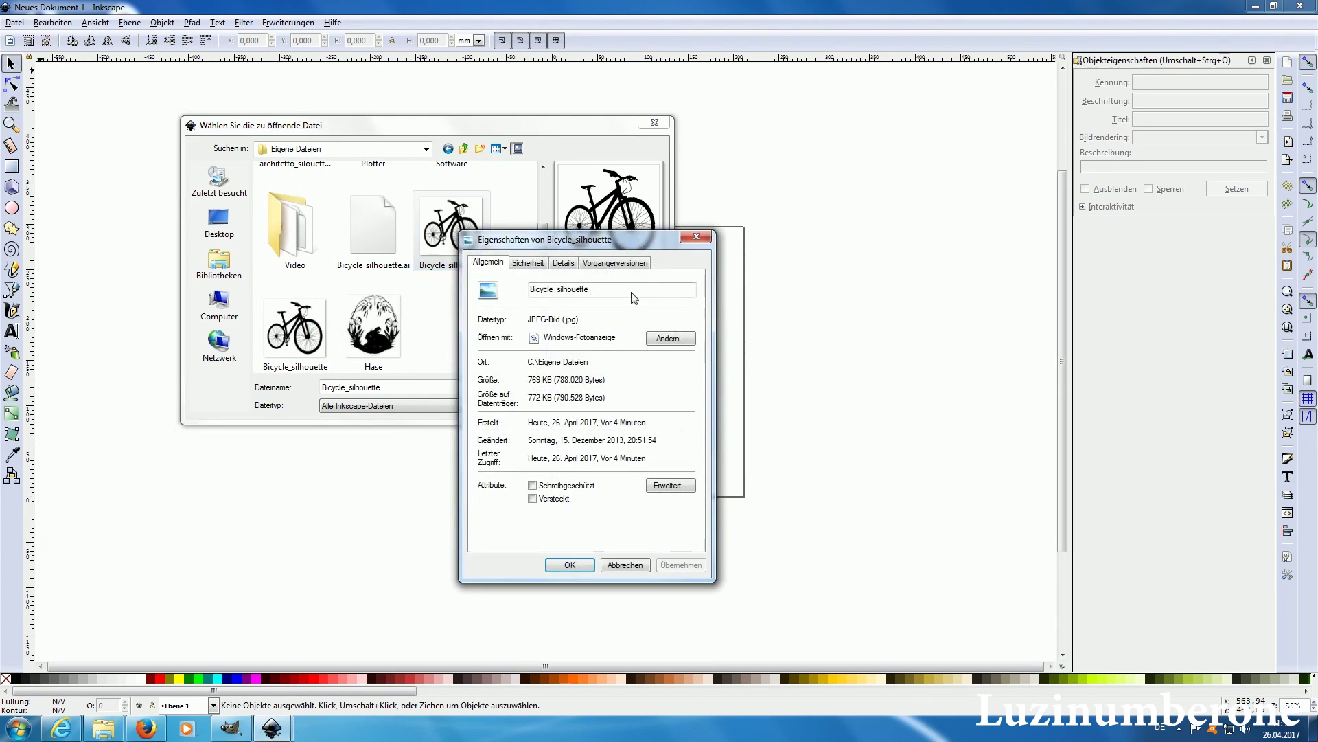
pyautogui.click(699, 236)
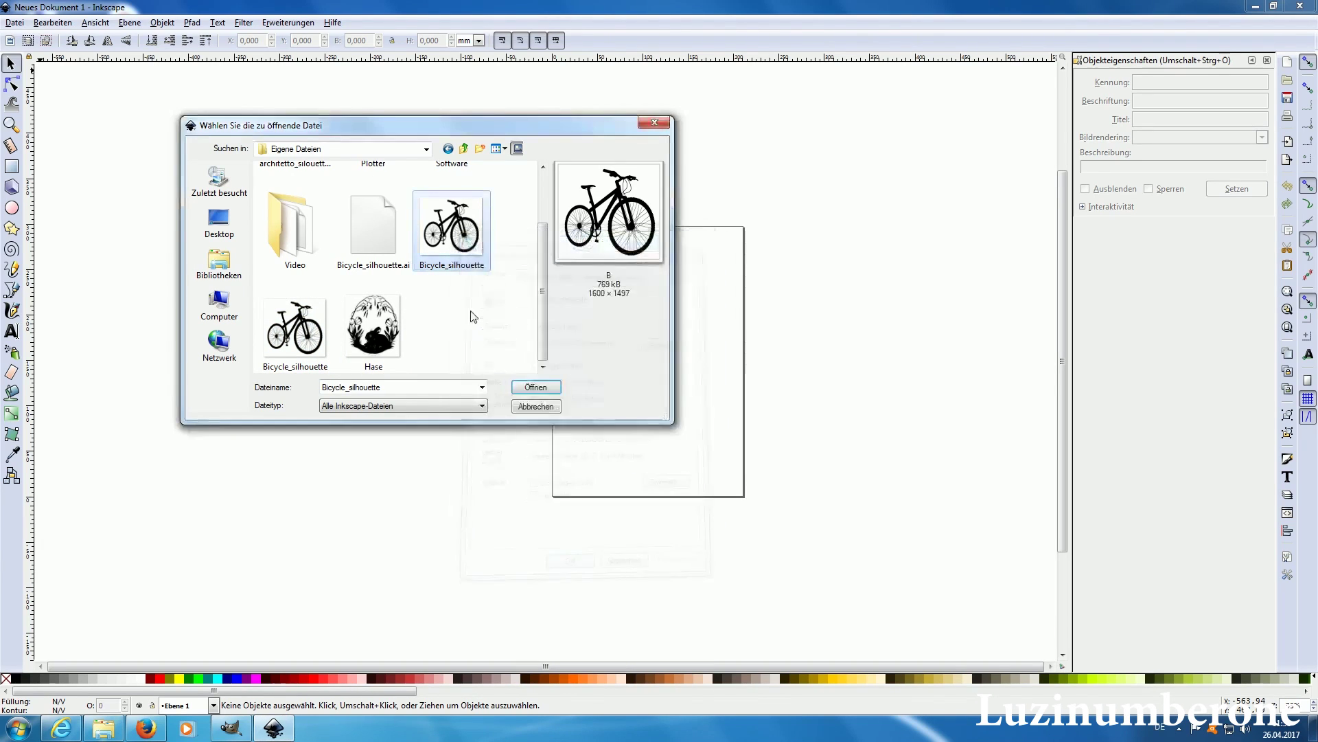
pyautogui.doubleClick(294, 329)
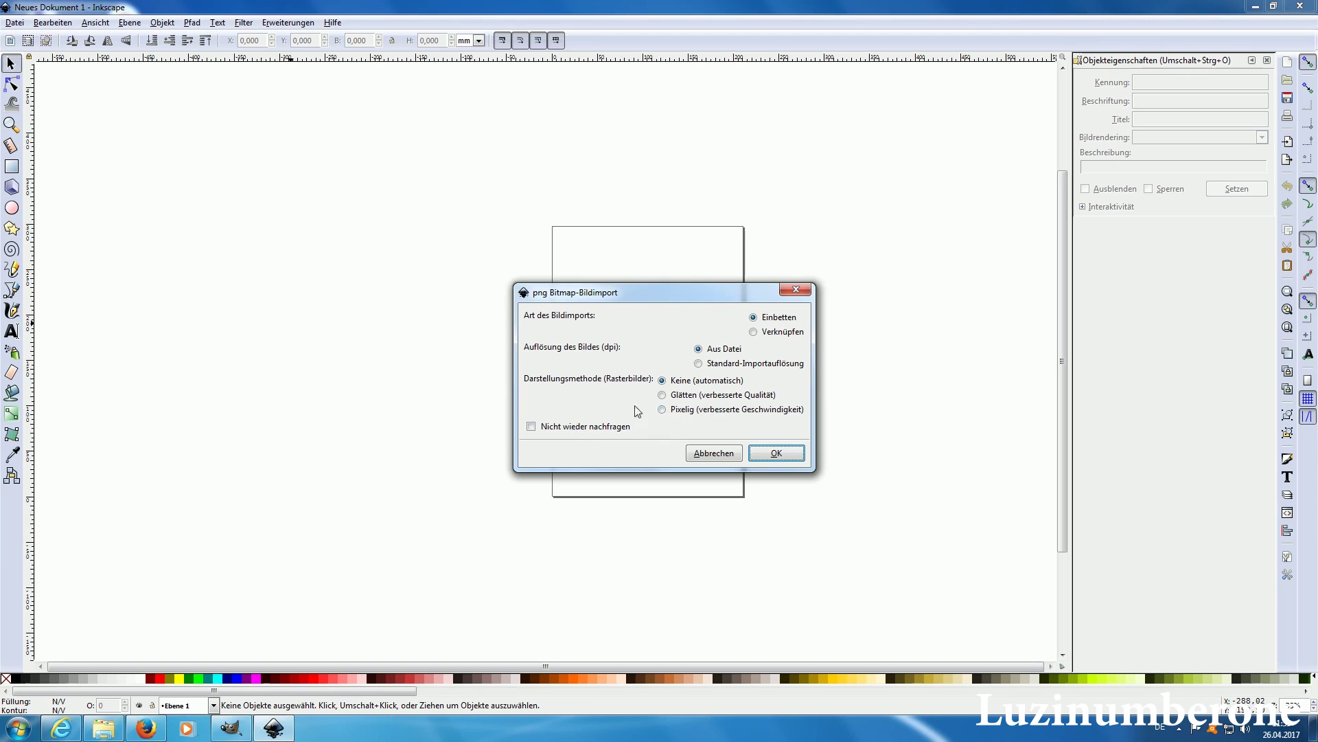
pyautogui.click(774, 453)
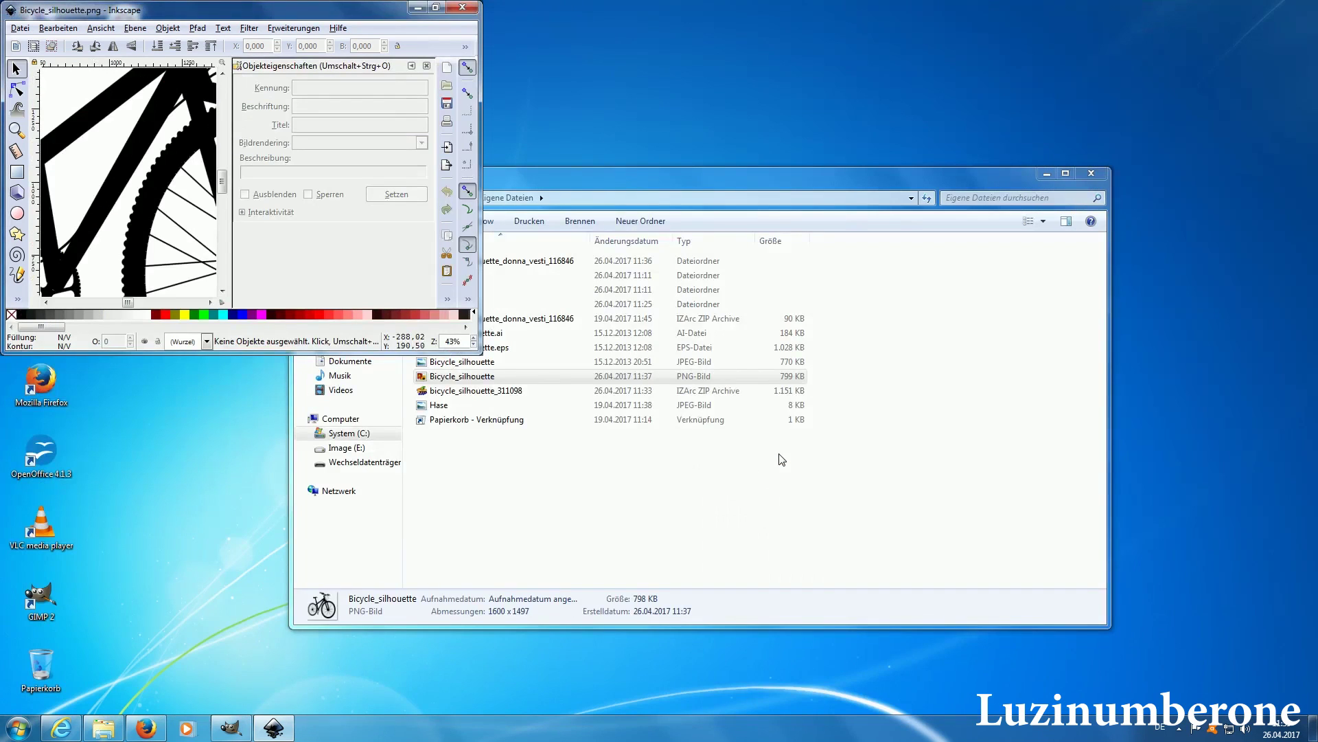
pyautogui.click(418, 7)
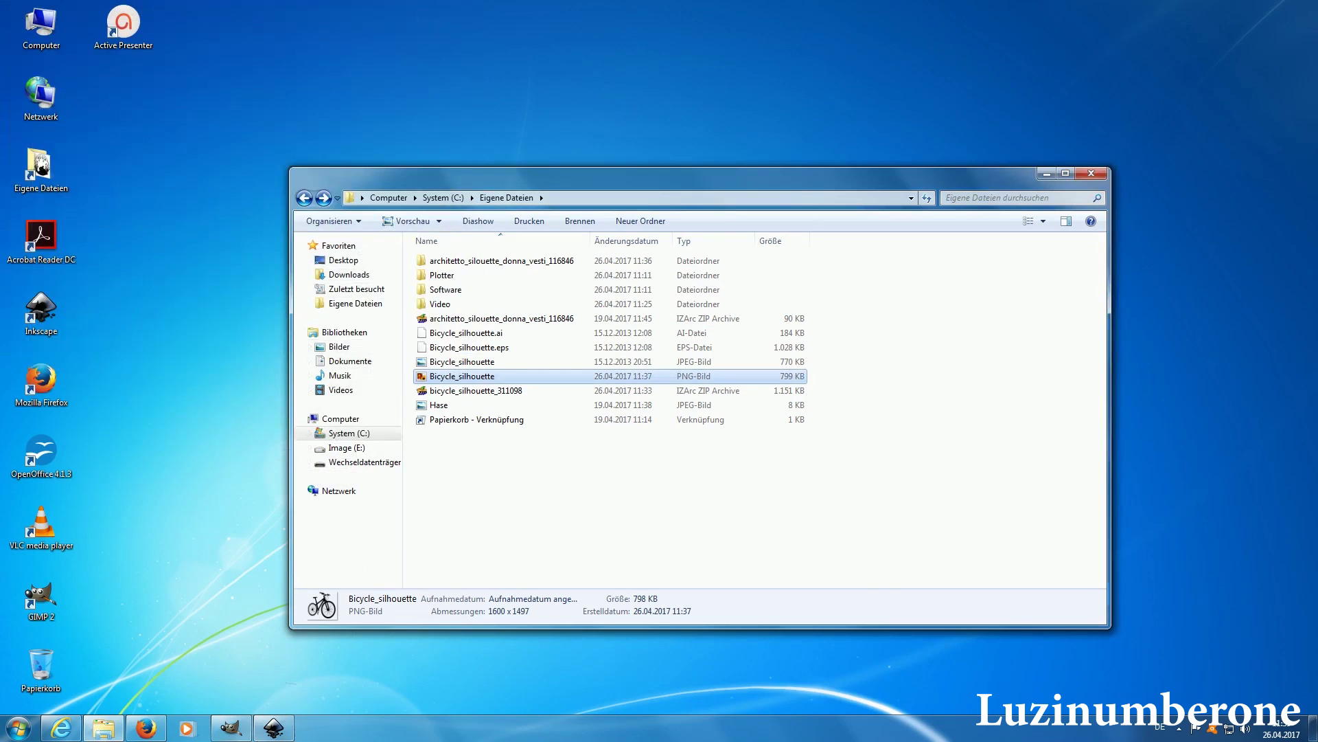
pyautogui.click(307, 738)
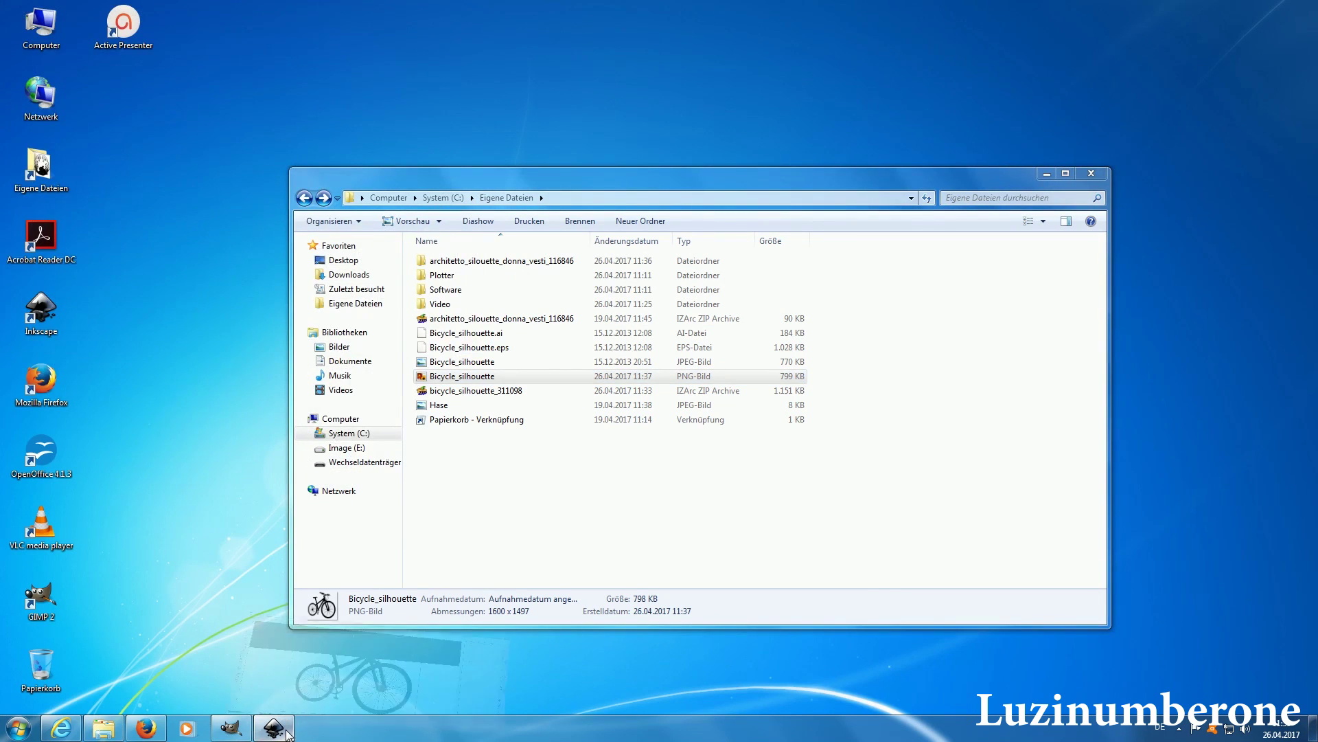
pyautogui.click(274, 728)
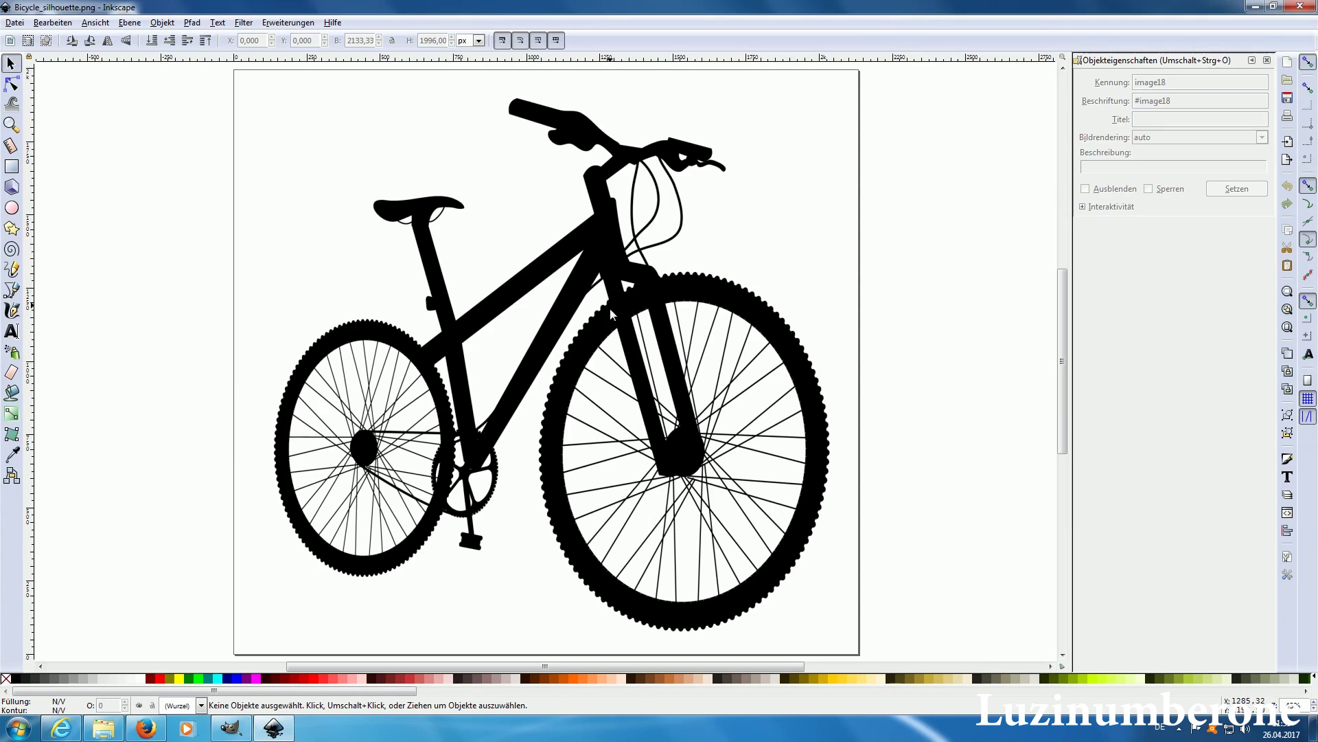
pyautogui.click(602, 237)
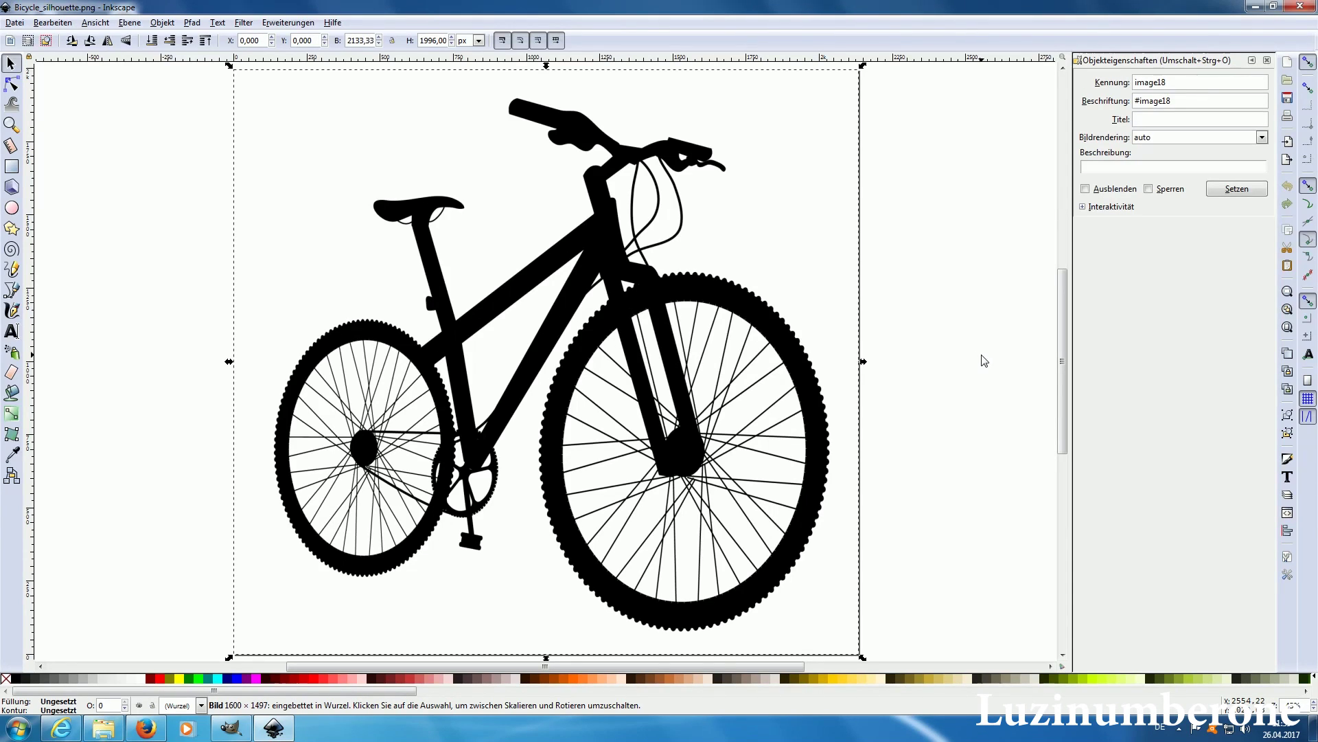
pyautogui.press('shift')
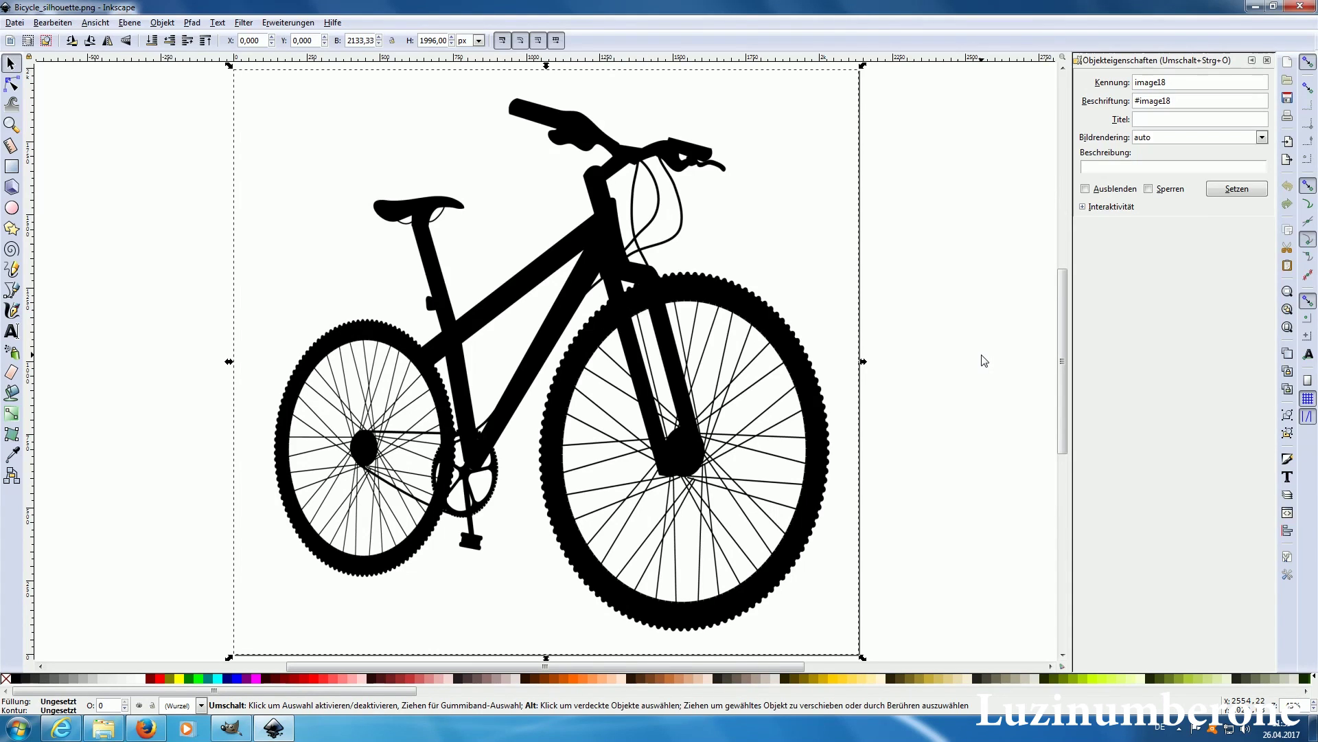
# Trace the bitmap with Brightness cutoff 0.450 and move the resulting path20 aside
pyautogui.hotkey('shift', 'alt', 'b')
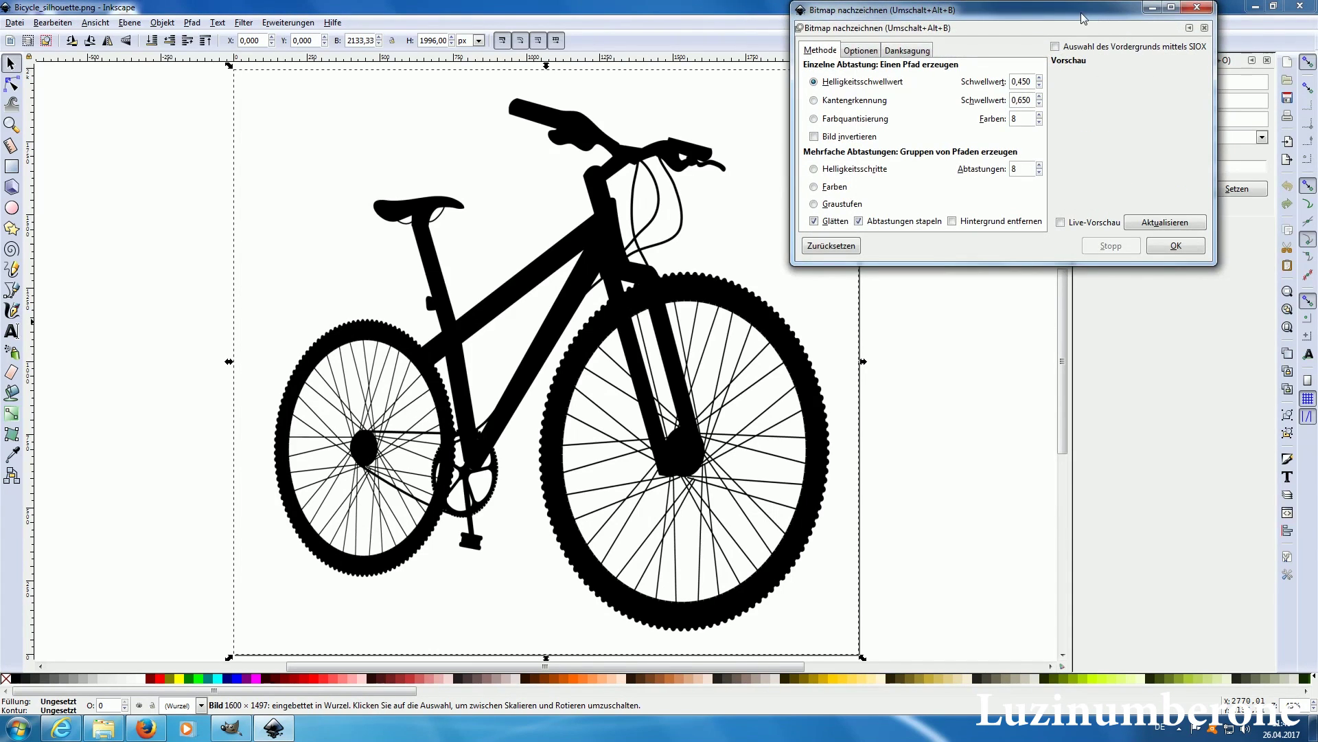
pyautogui.moveTo(1083, 18); pyautogui.dragTo(990, 83)
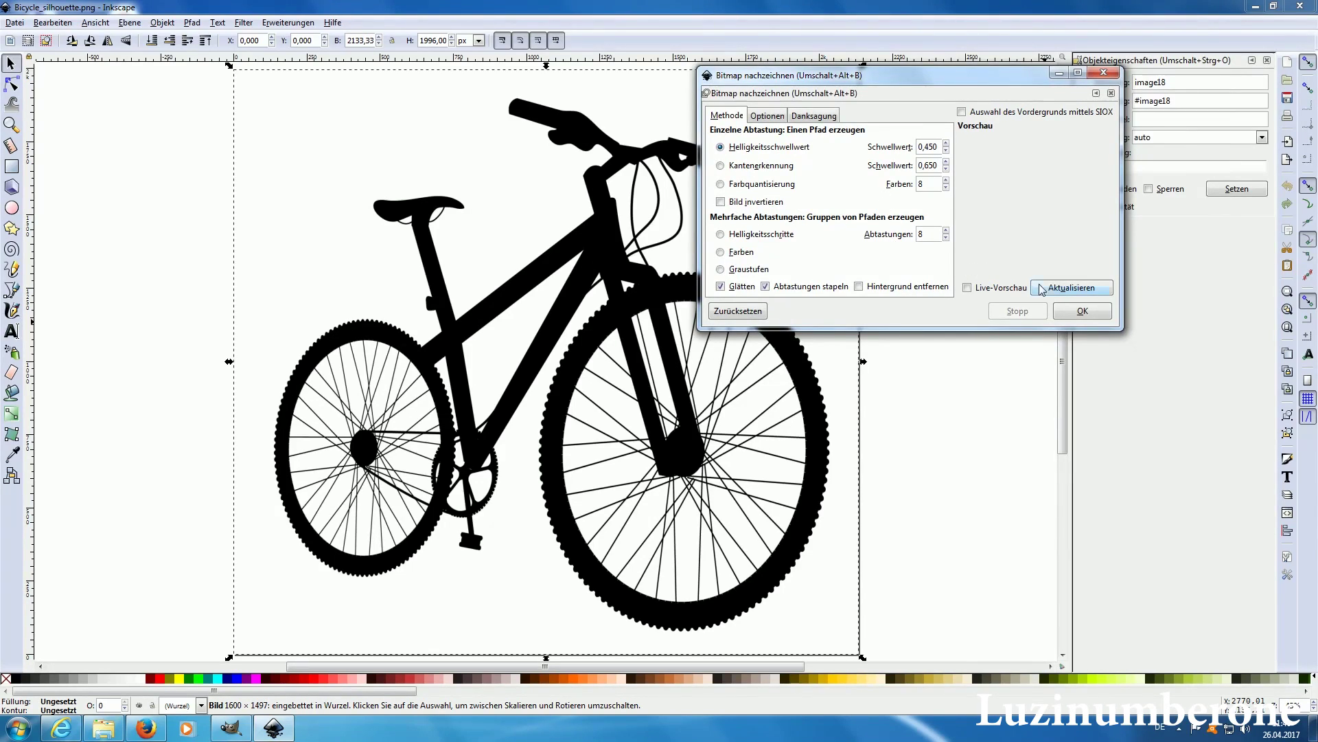
pyautogui.click(1067, 291)
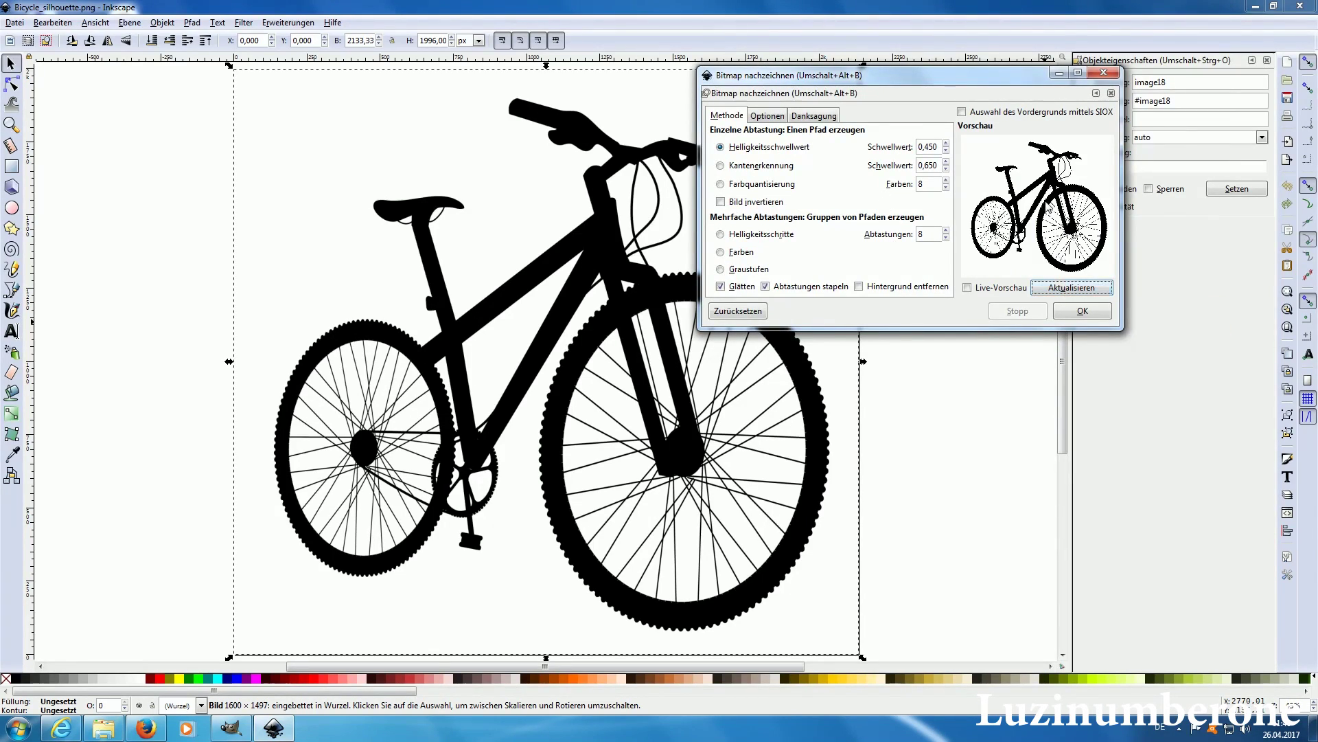
pyautogui.click(1072, 310)
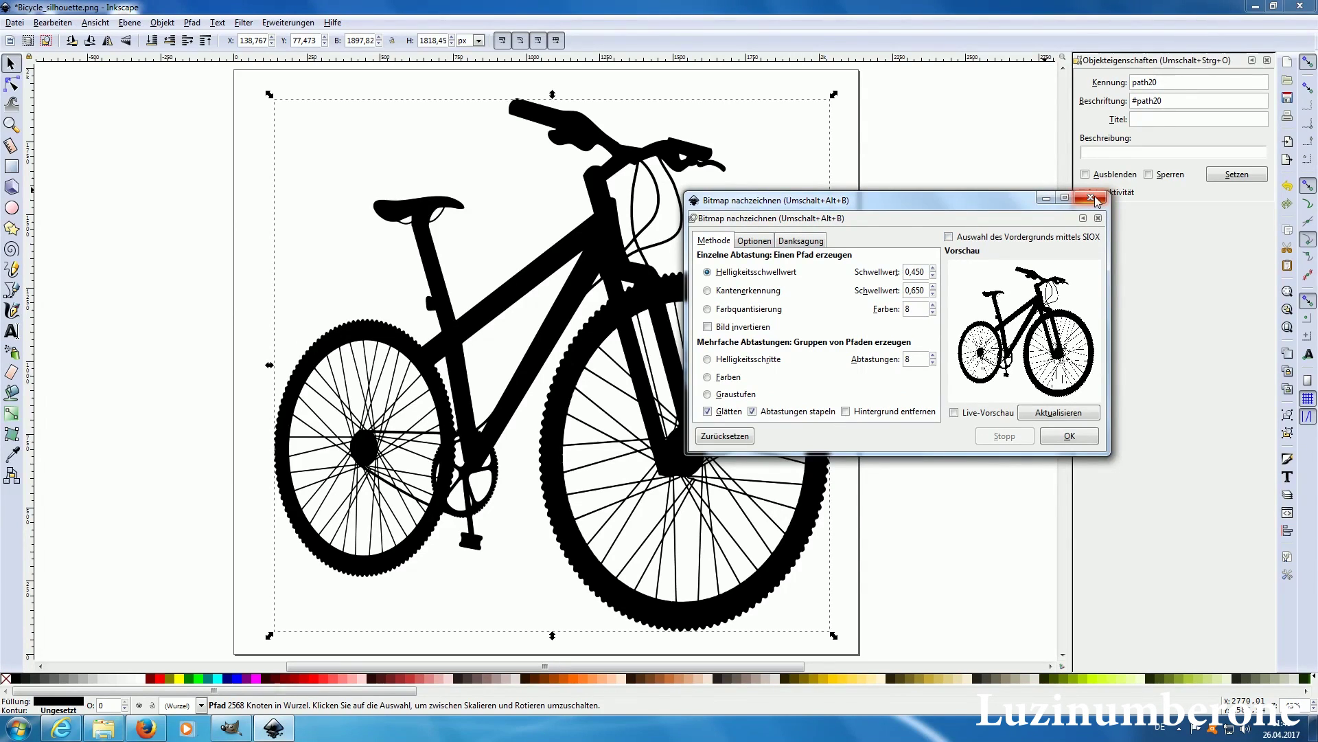
pyautogui.click(1091, 198)
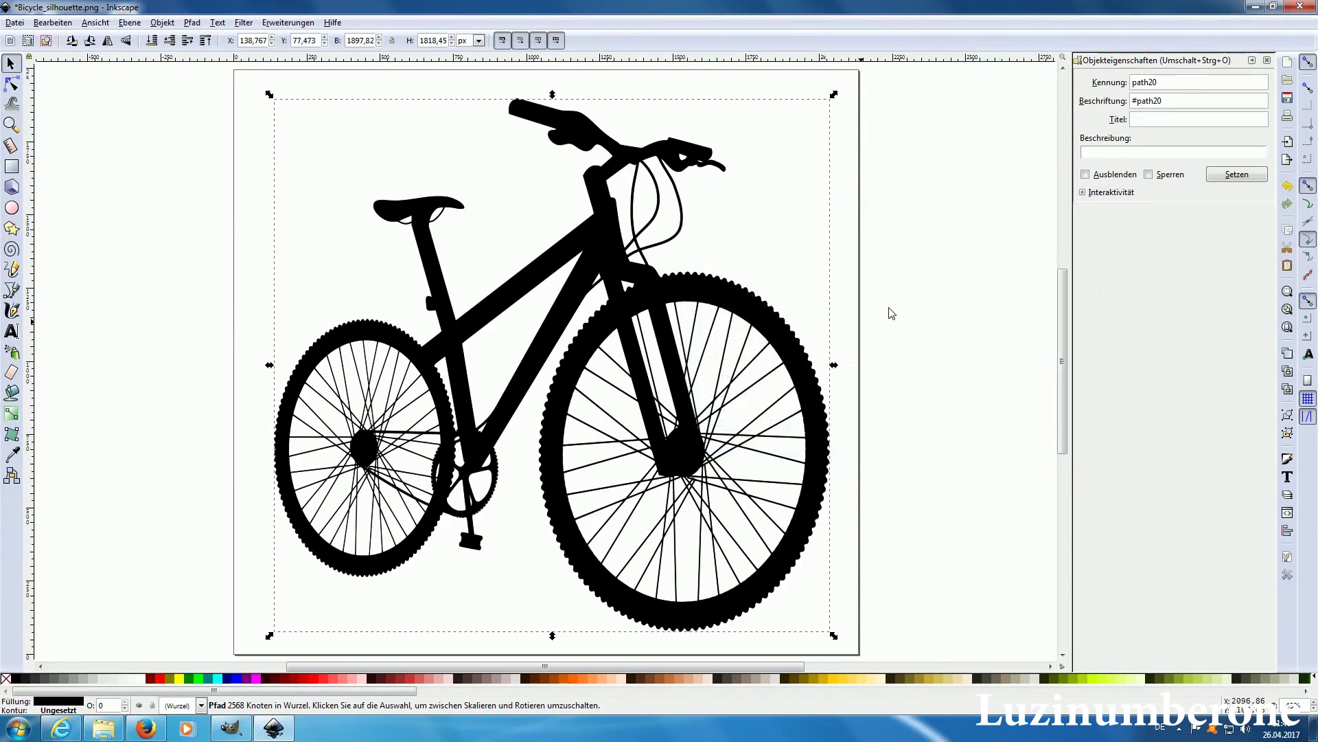
pyautogui.moveTo(622, 372); pyautogui.dragTo(562, 398)
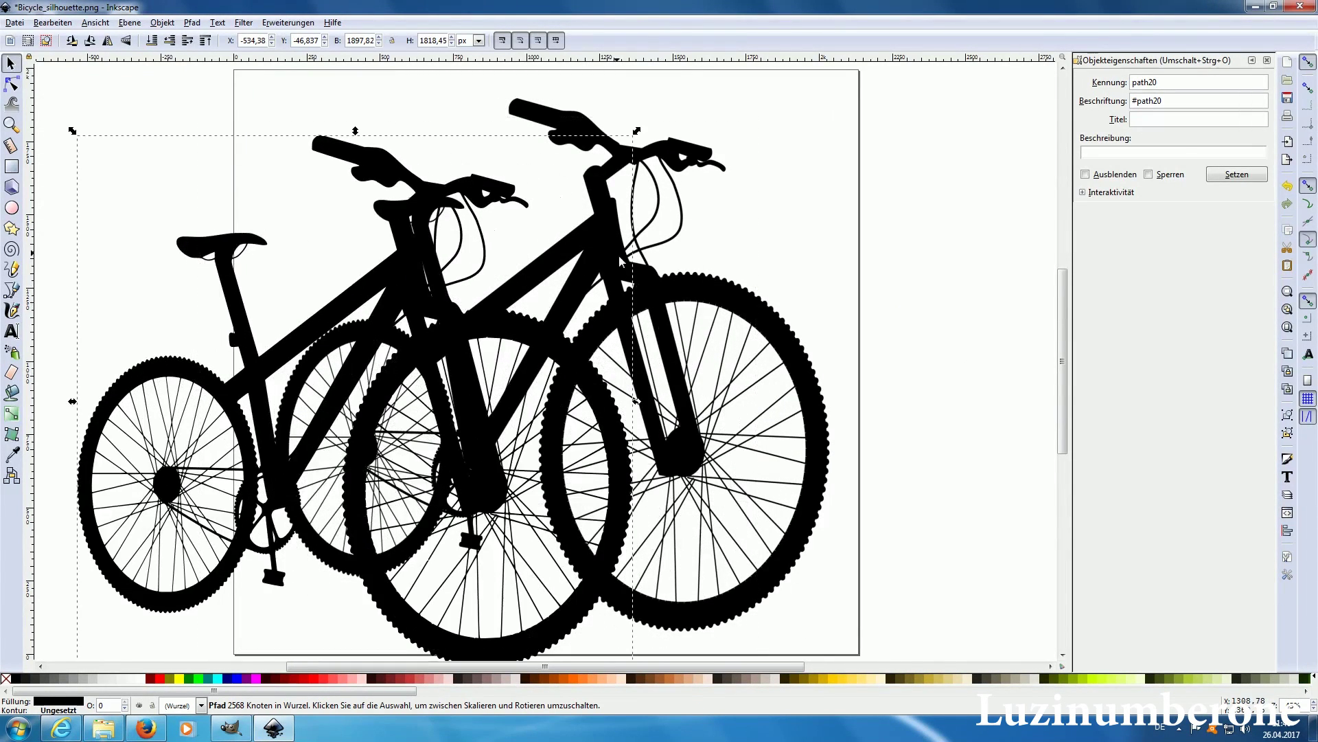
# Delete the original bicycle bitmap and reposition the traced path20 onto the page
pyautogui.click(609, 242)
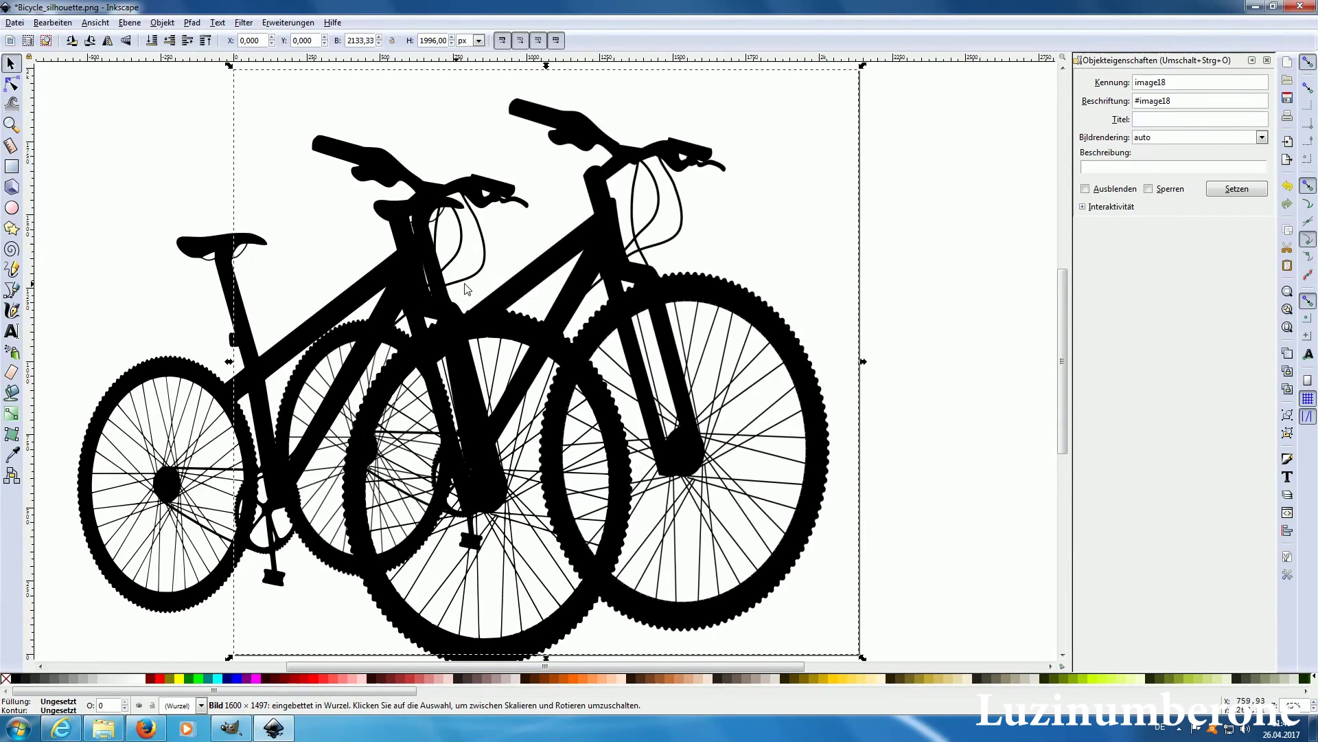
pyautogui.click(389, 274)
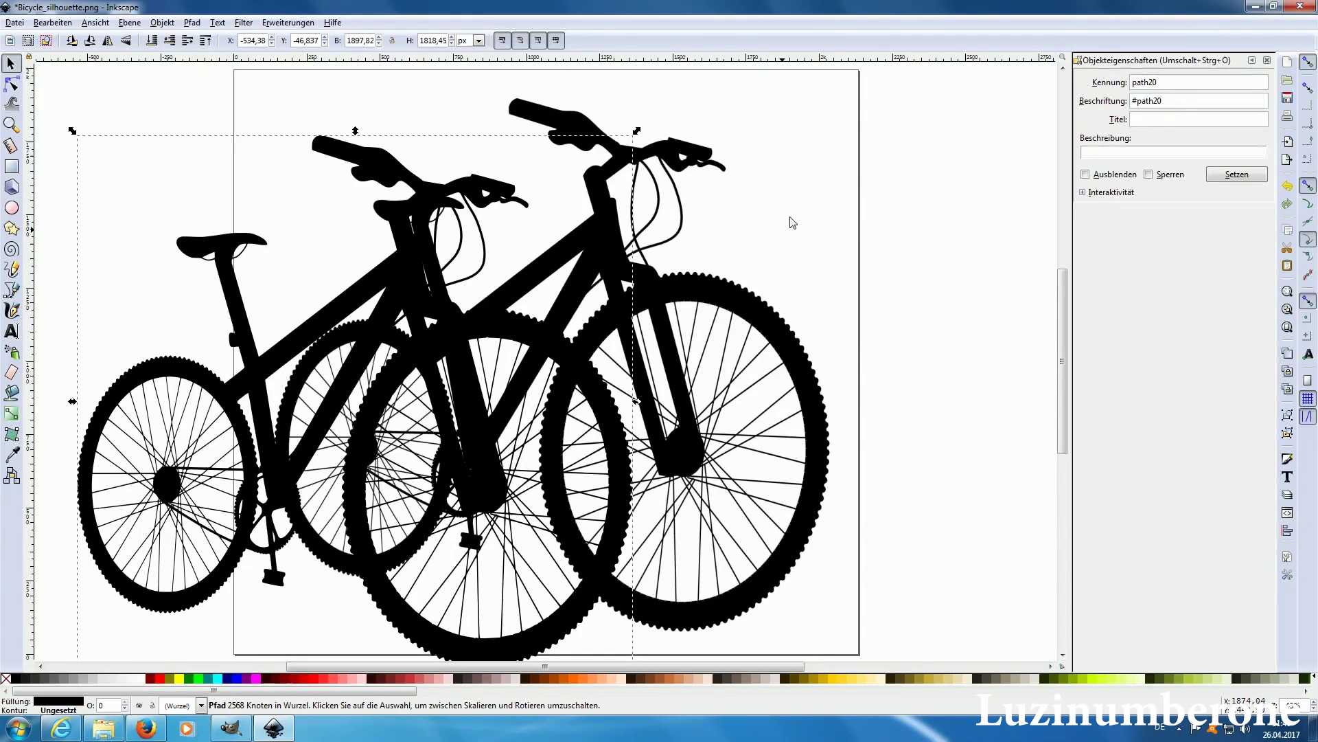
pyautogui.hotkey('ctrl', 'z')
pyautogui.moveTo(838, 291); pyautogui.dragTo(843, 289)
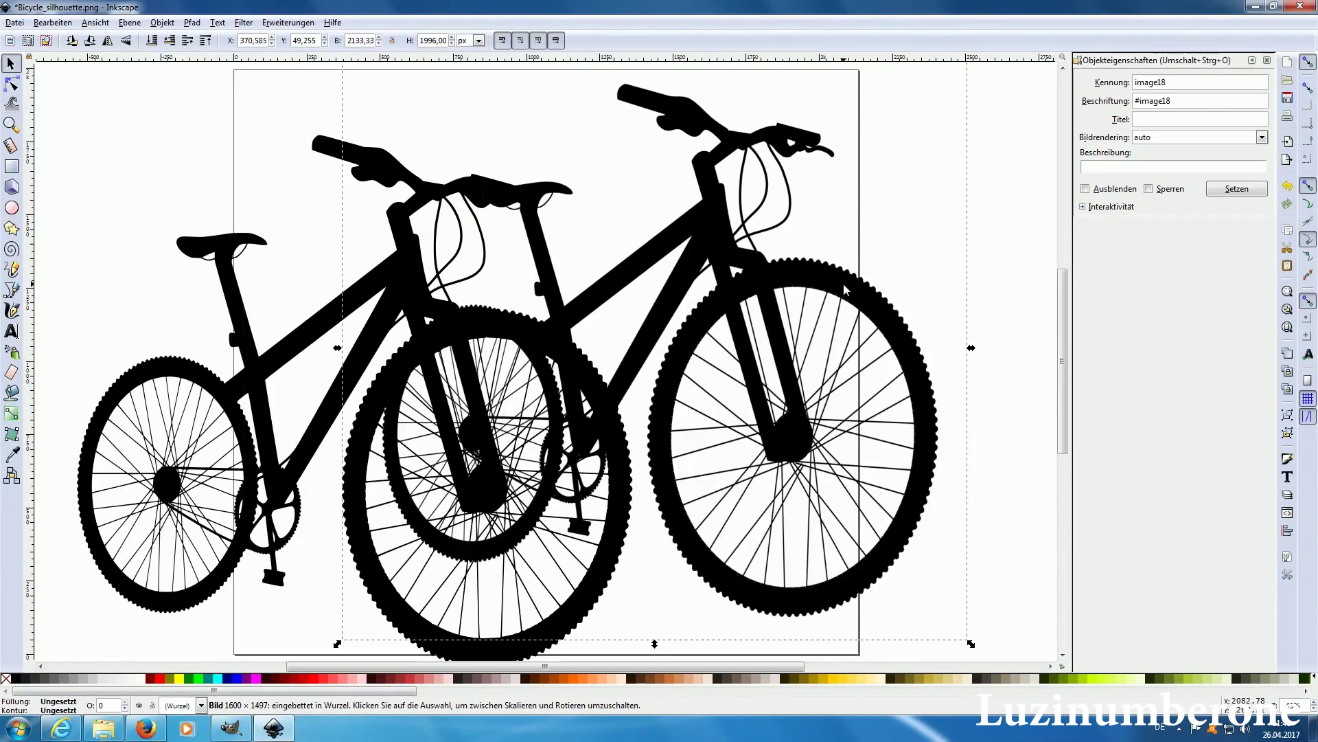
pyautogui.rightClick(843, 288)
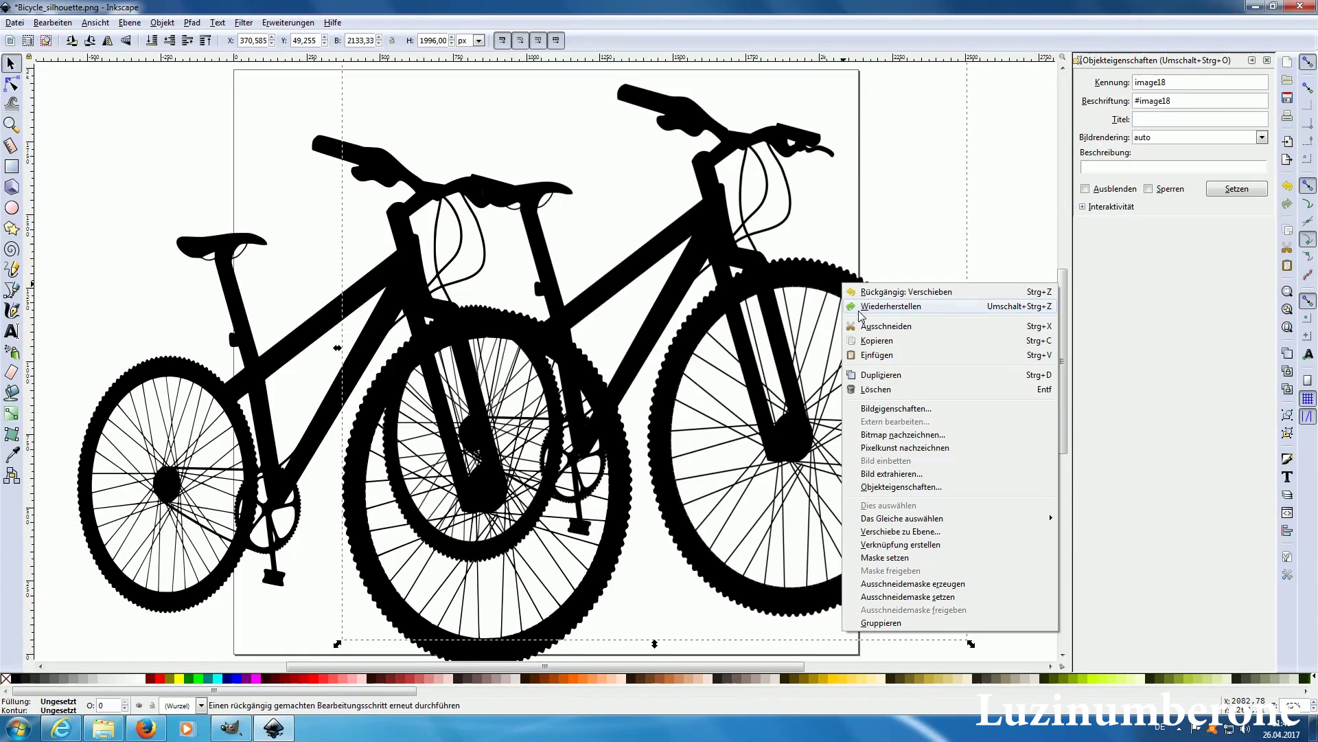
pyautogui.click(882, 390)
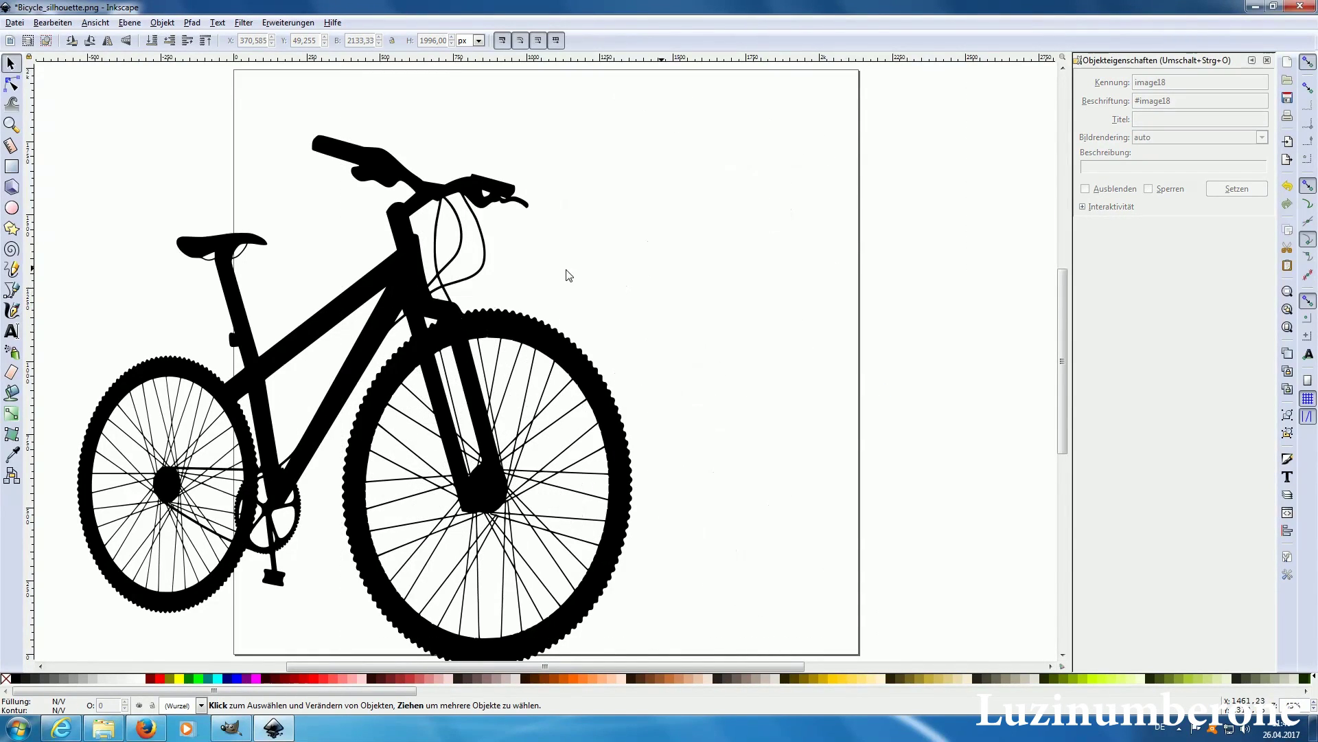
pyautogui.moveTo(403, 280)
pyautogui.mouseDown()
pyautogui.moveTo(605, 224)
pyautogui.moveTo(624, 234)
pyautogui.mouseUp()
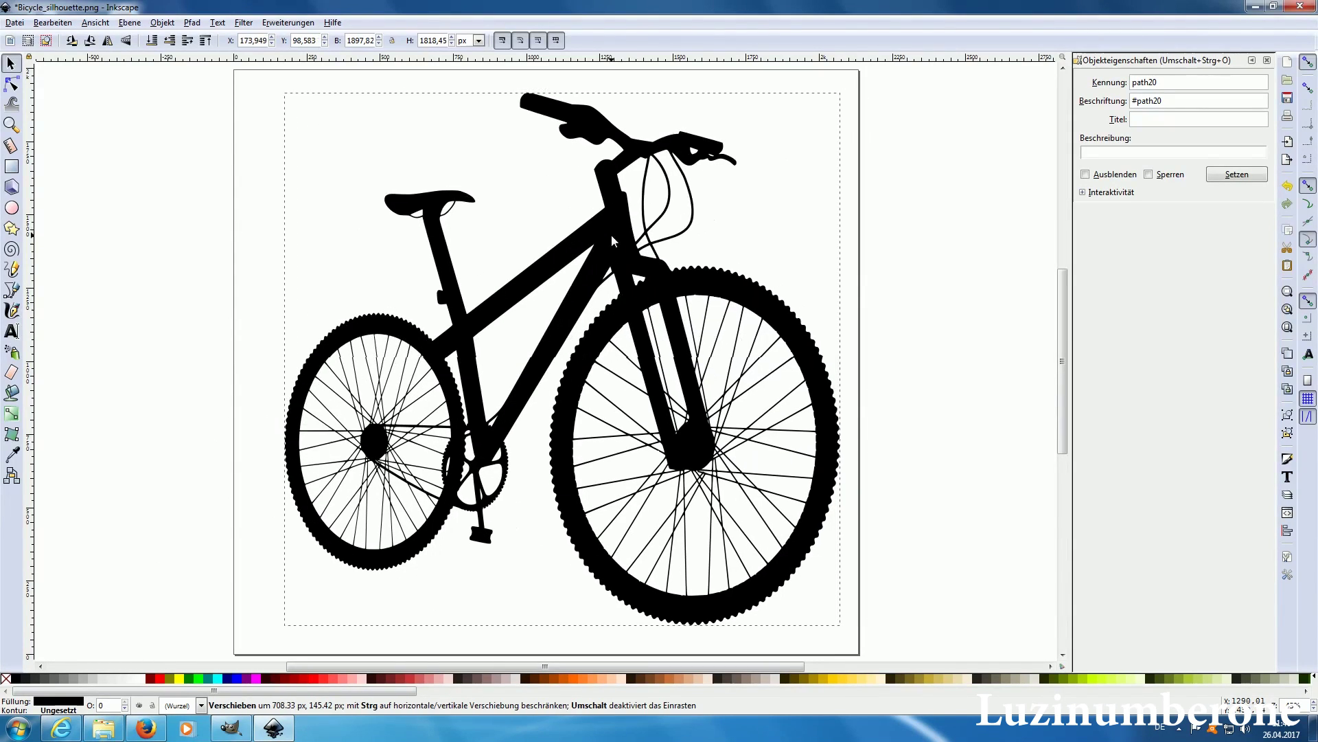
pyautogui.moveTo(620, 232); pyautogui.dragTo(599, 232)
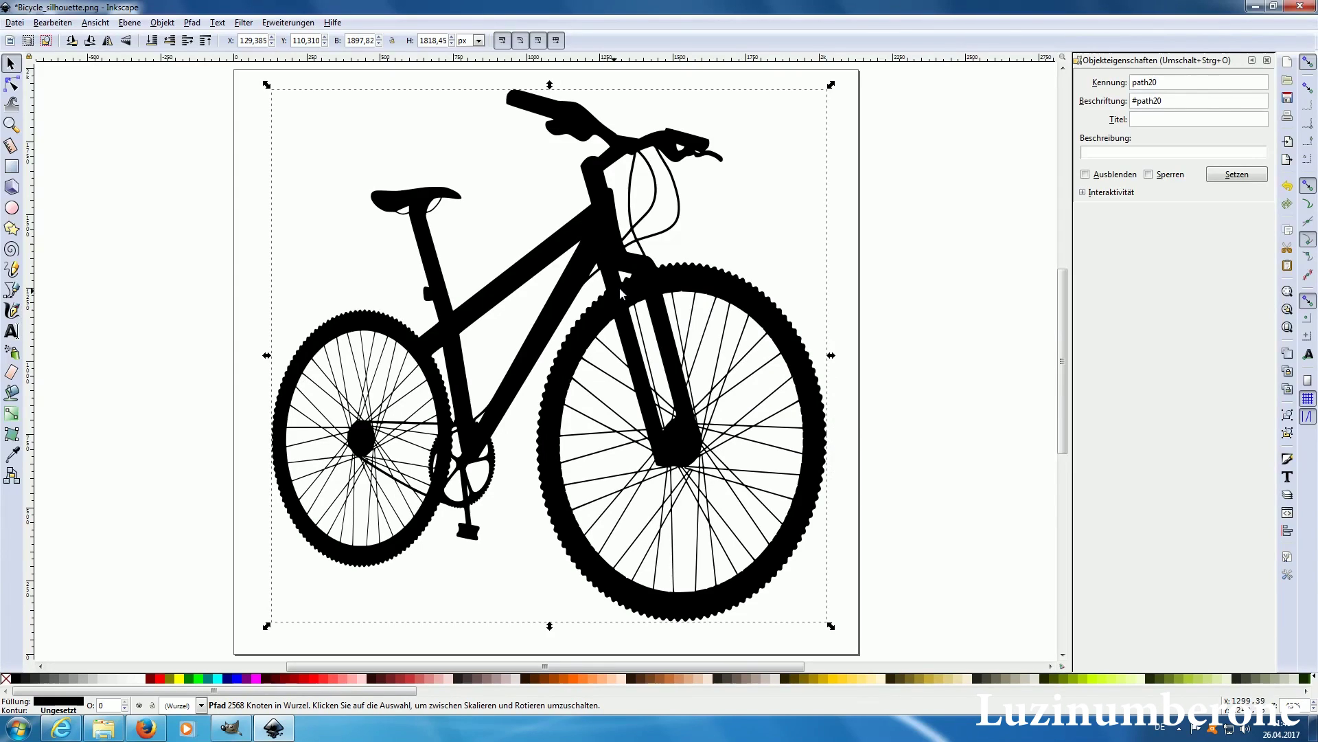
# Save the drawing as Inkscape SVG Bicycle_silhouette.svg and bring up Eigene Dateien in Explorer
pyautogui.click(15, 25)
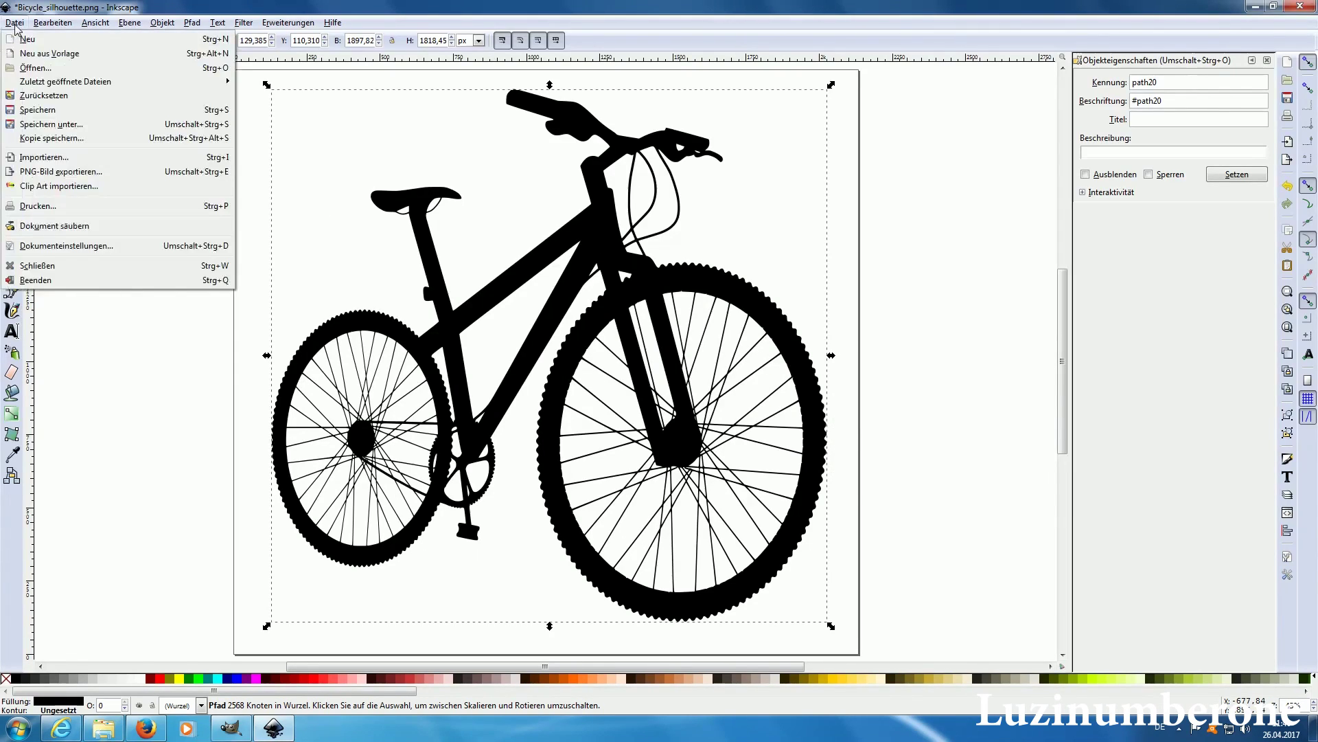
pyautogui.click(33, 124)
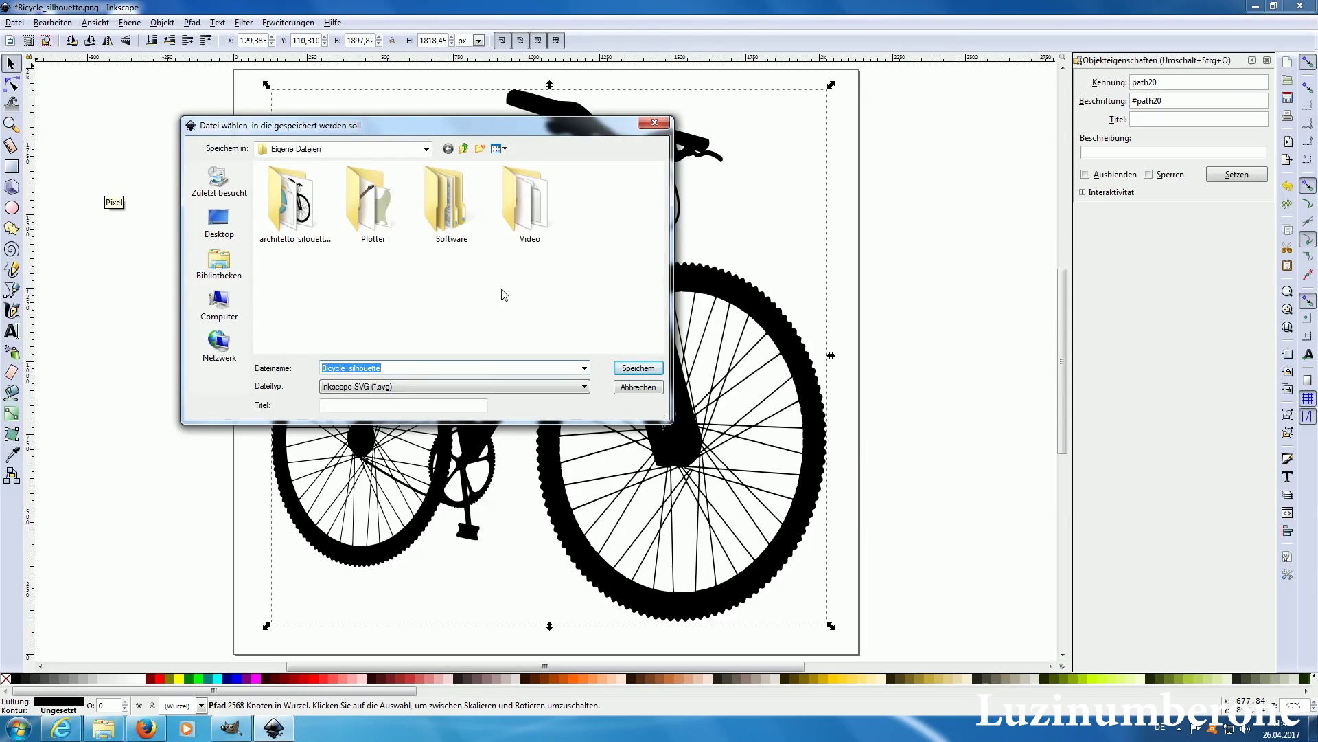
pyautogui.click(638, 368)
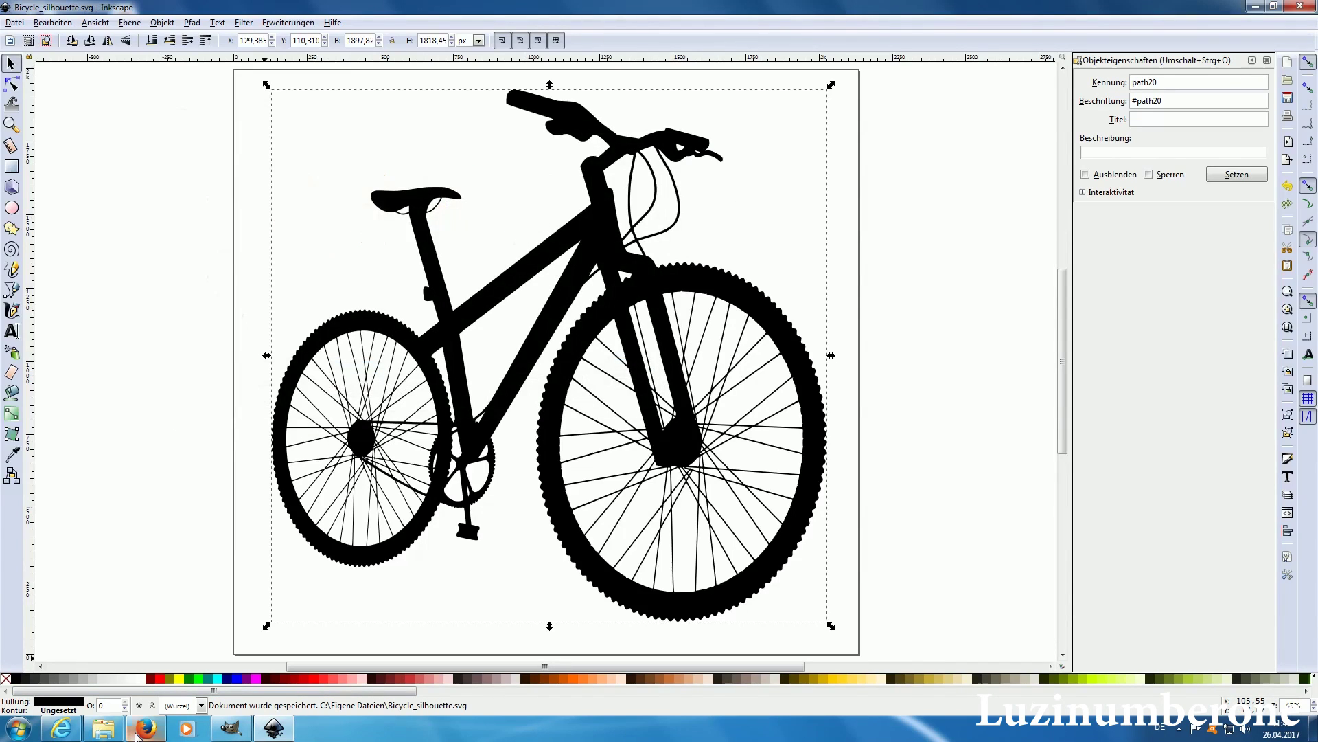
pyautogui.click(103, 728)
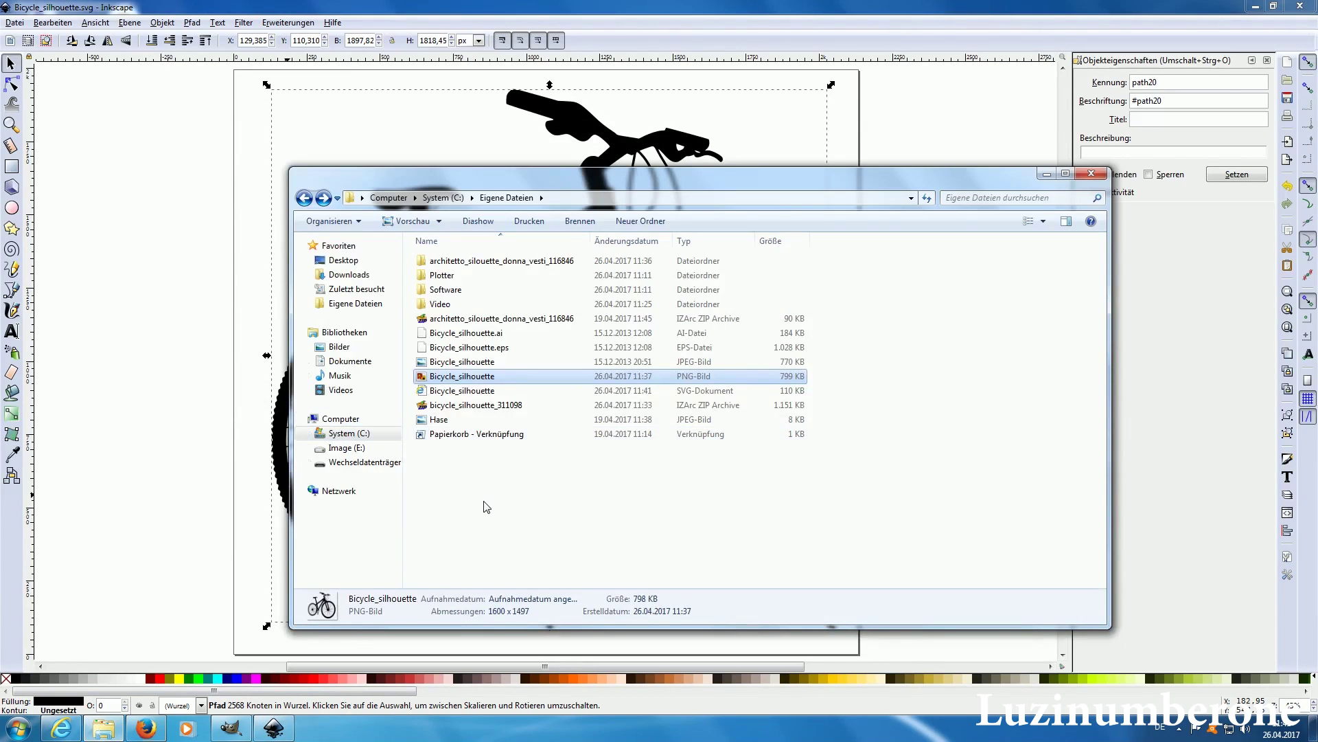
# Confirm Bicycle_silhouette is a 109 KB SVG-Dokument, then return to ScanNCut Canvas
pyautogui.click(487, 511)
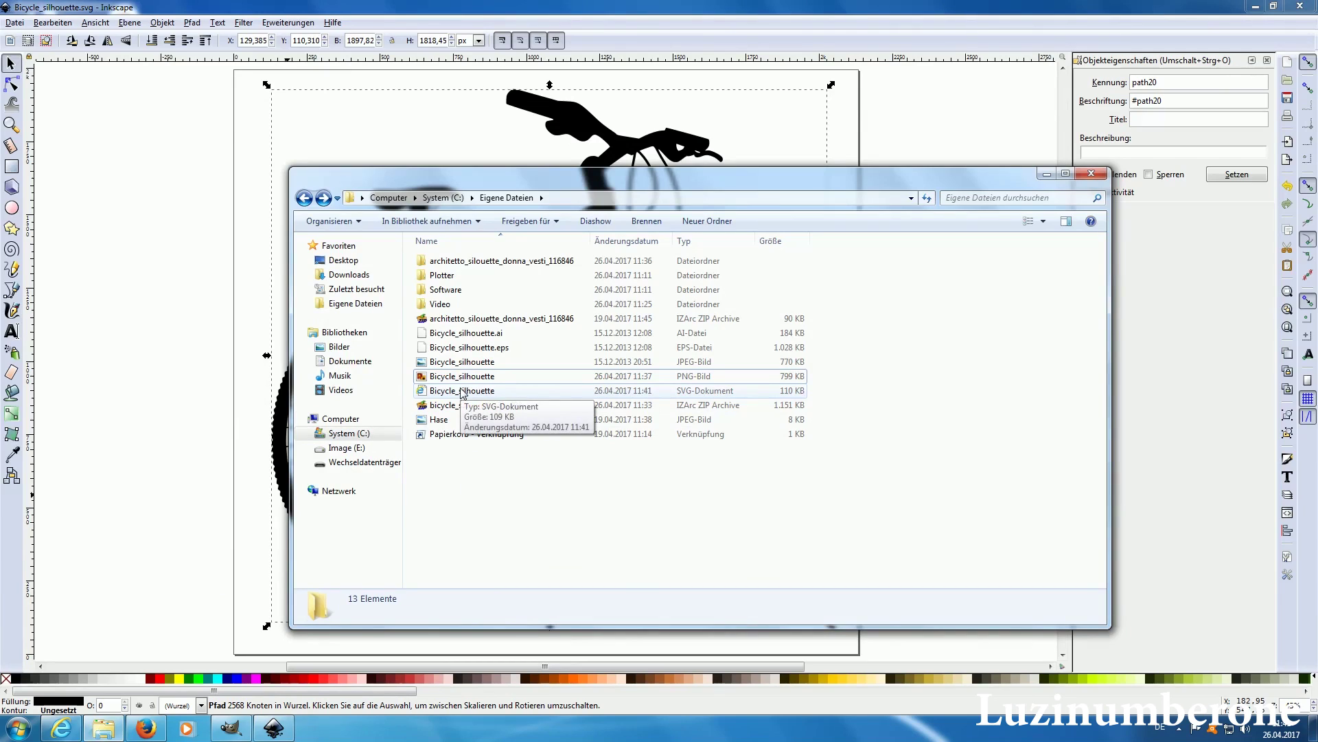
pyautogui.scroll(5, 443, 385)
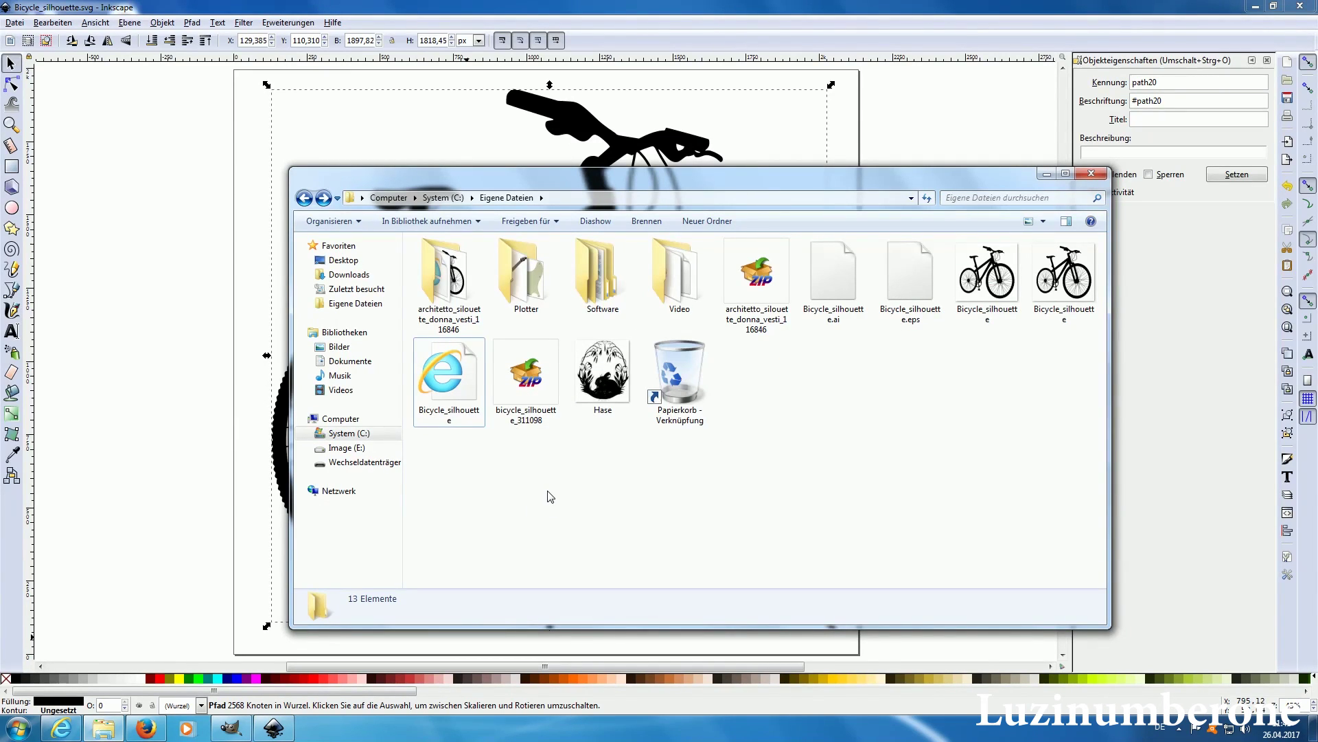
pyautogui.click(436, 375)
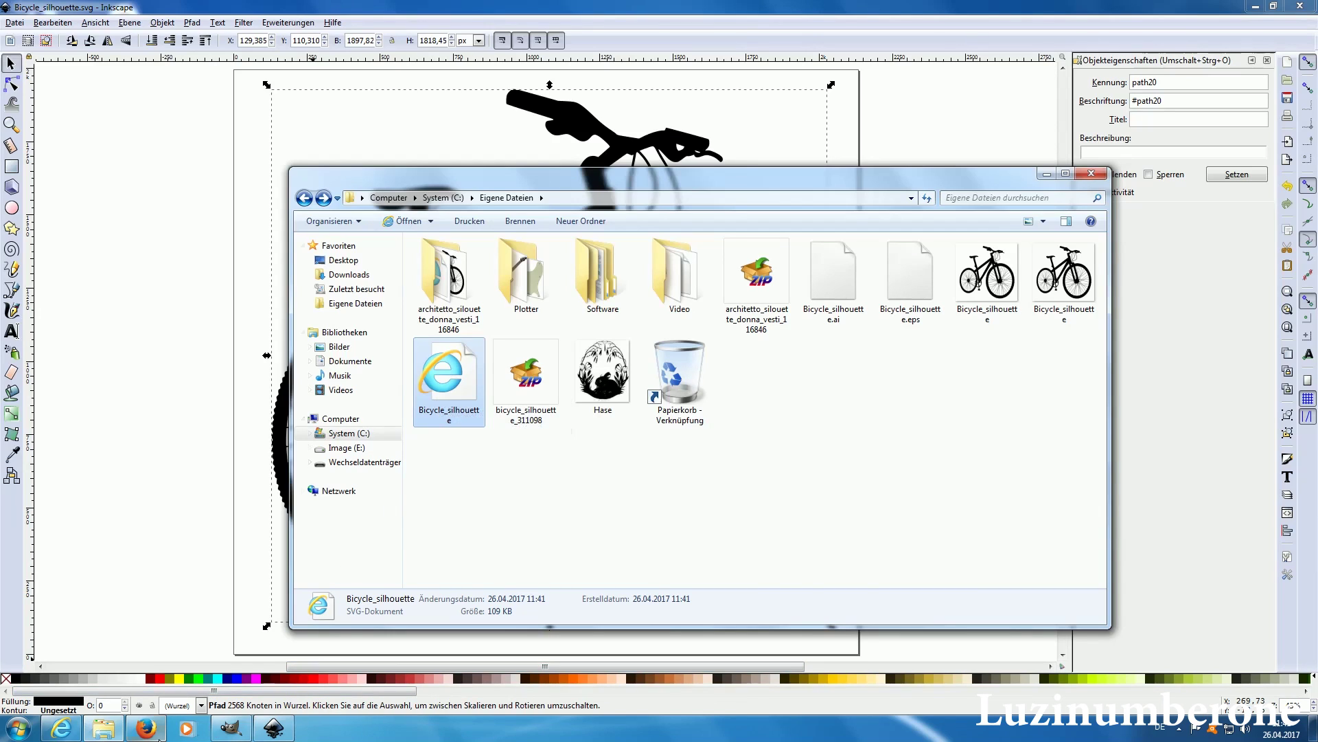
pyautogui.click(61, 729)
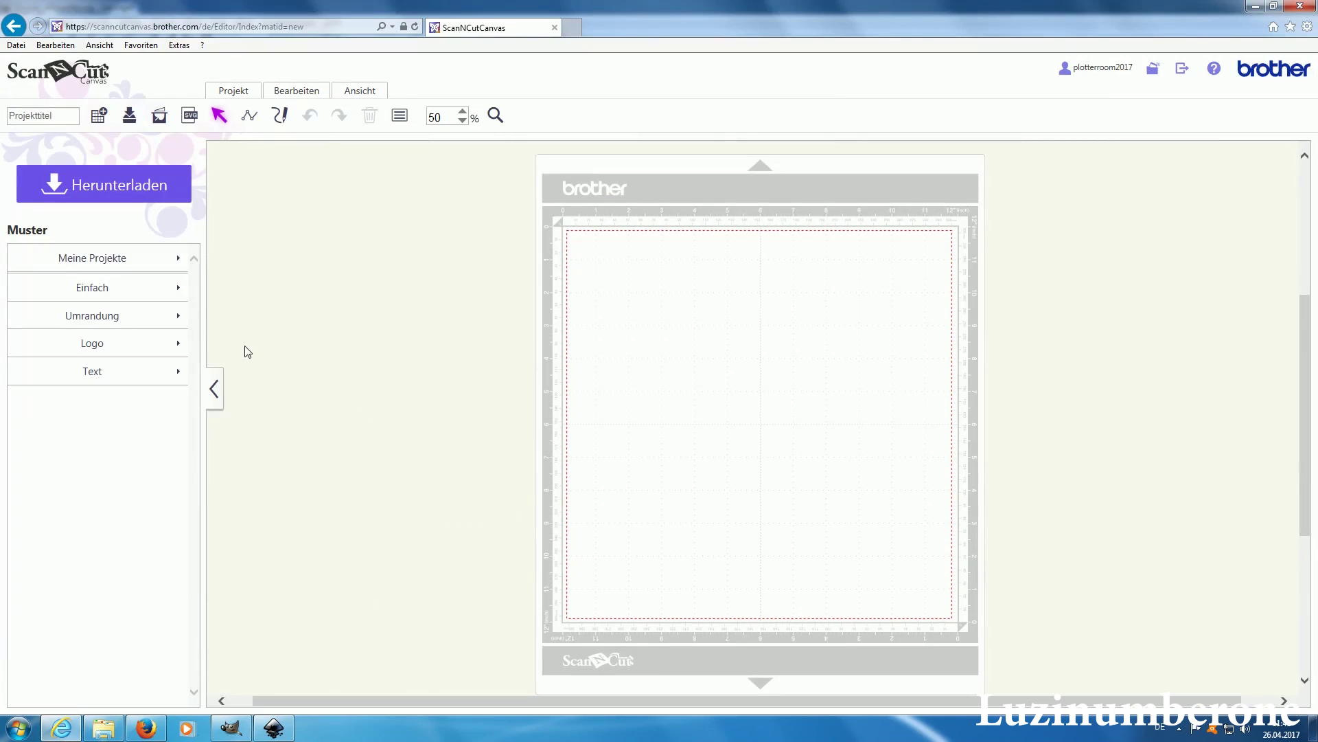
# Import Bicycle_silhouette.svg from C:\Eigene Dateien onto the mat, accepting the size-reduction notice
pyautogui.click(190, 117)
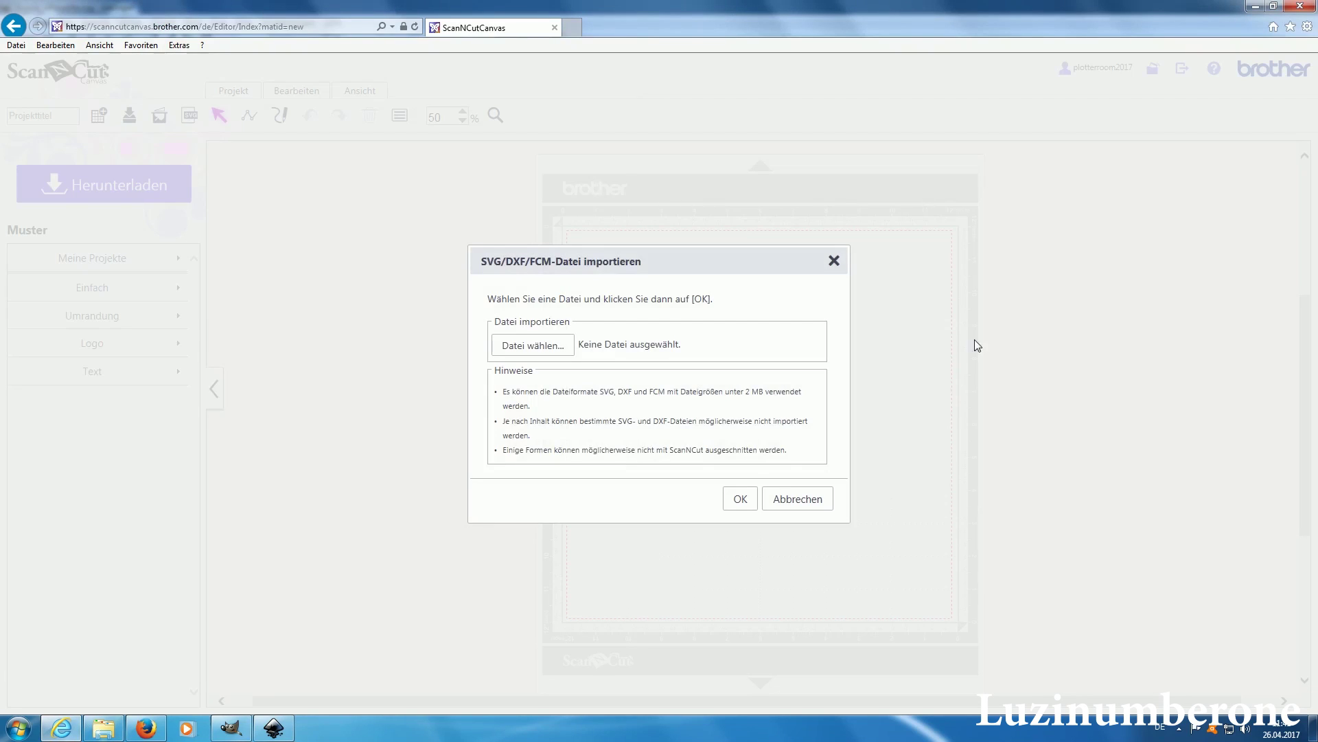
pyautogui.click(834, 261)
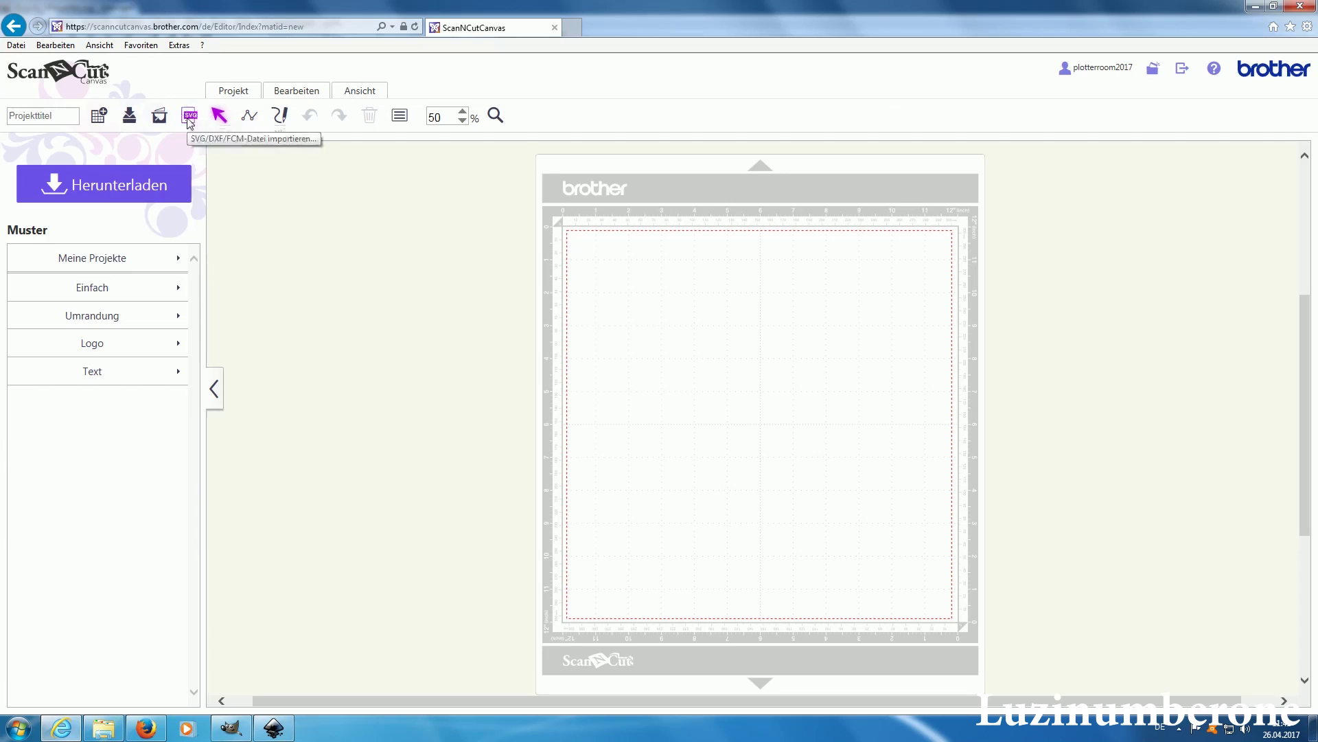
pyautogui.click(191, 121)
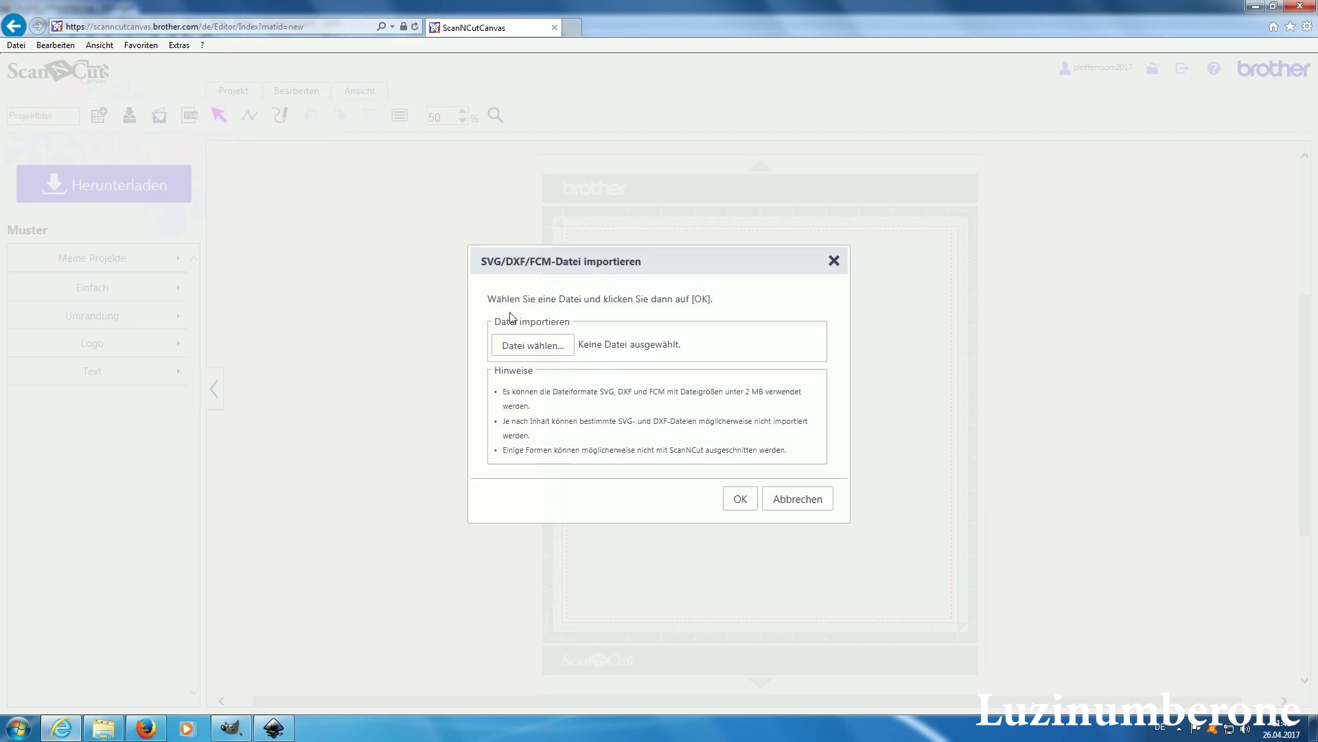
pyautogui.click(533, 345)
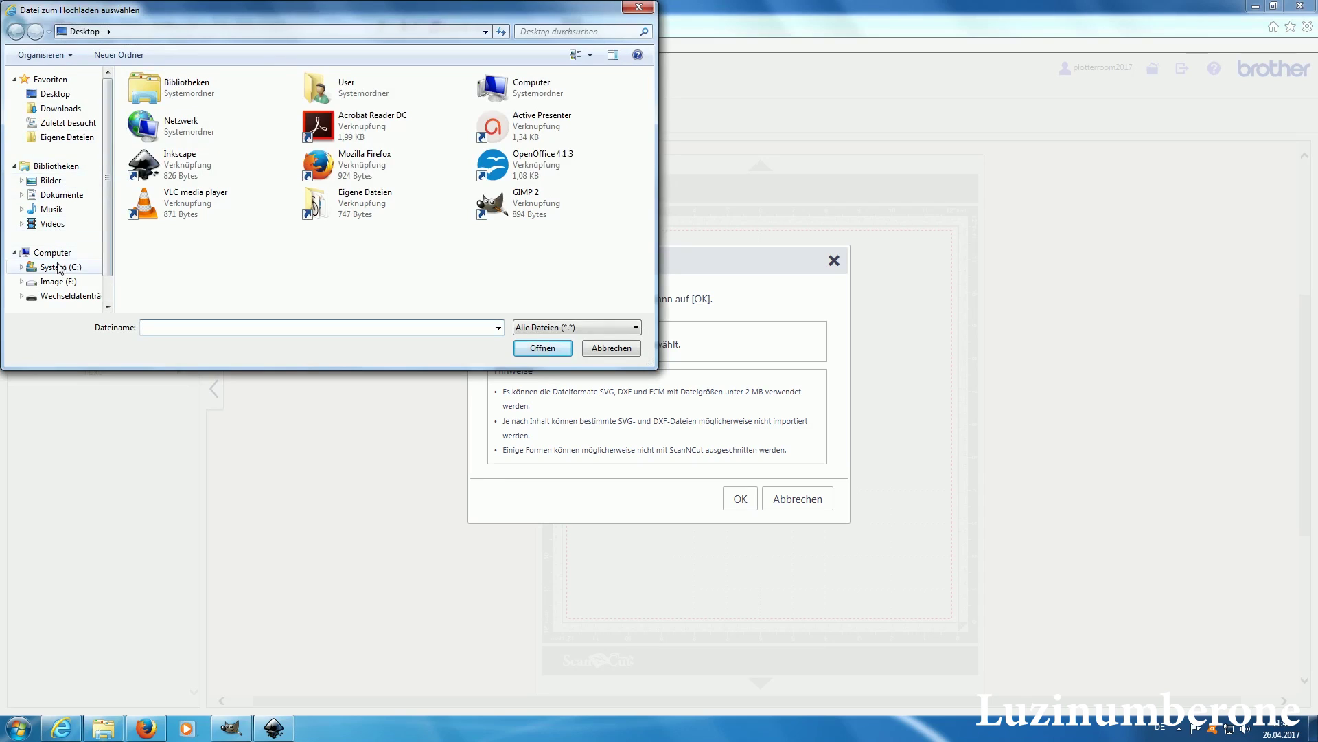
pyautogui.click(59, 268)
pyautogui.doubleClick(168, 124)
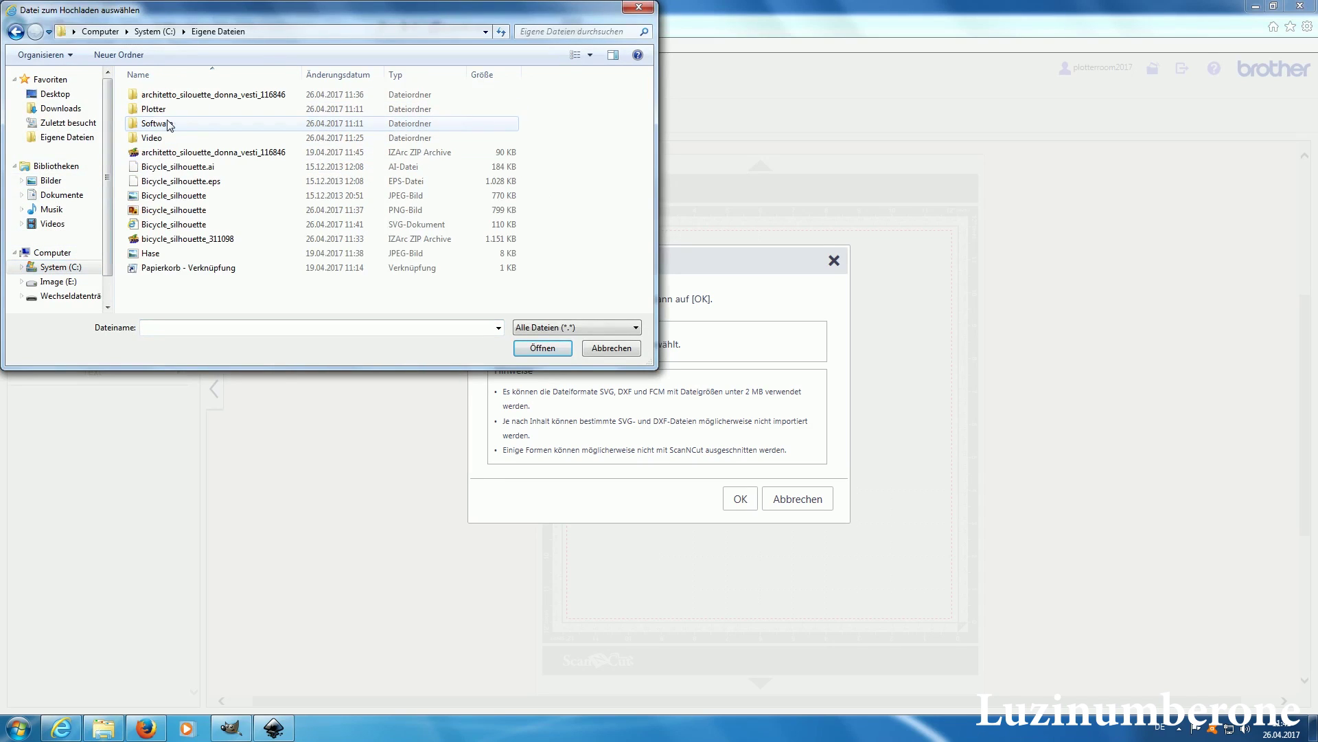
pyautogui.doubleClick(176, 227)
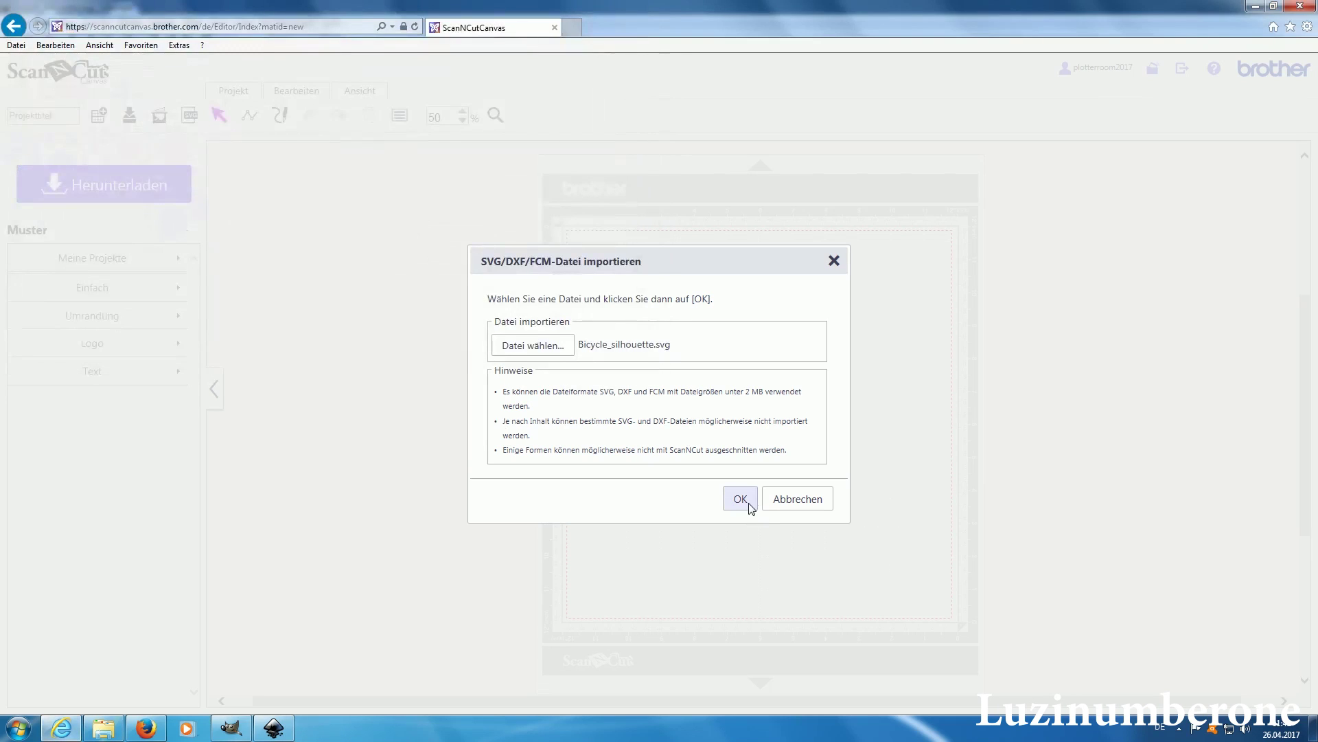
pyautogui.click(740, 500)
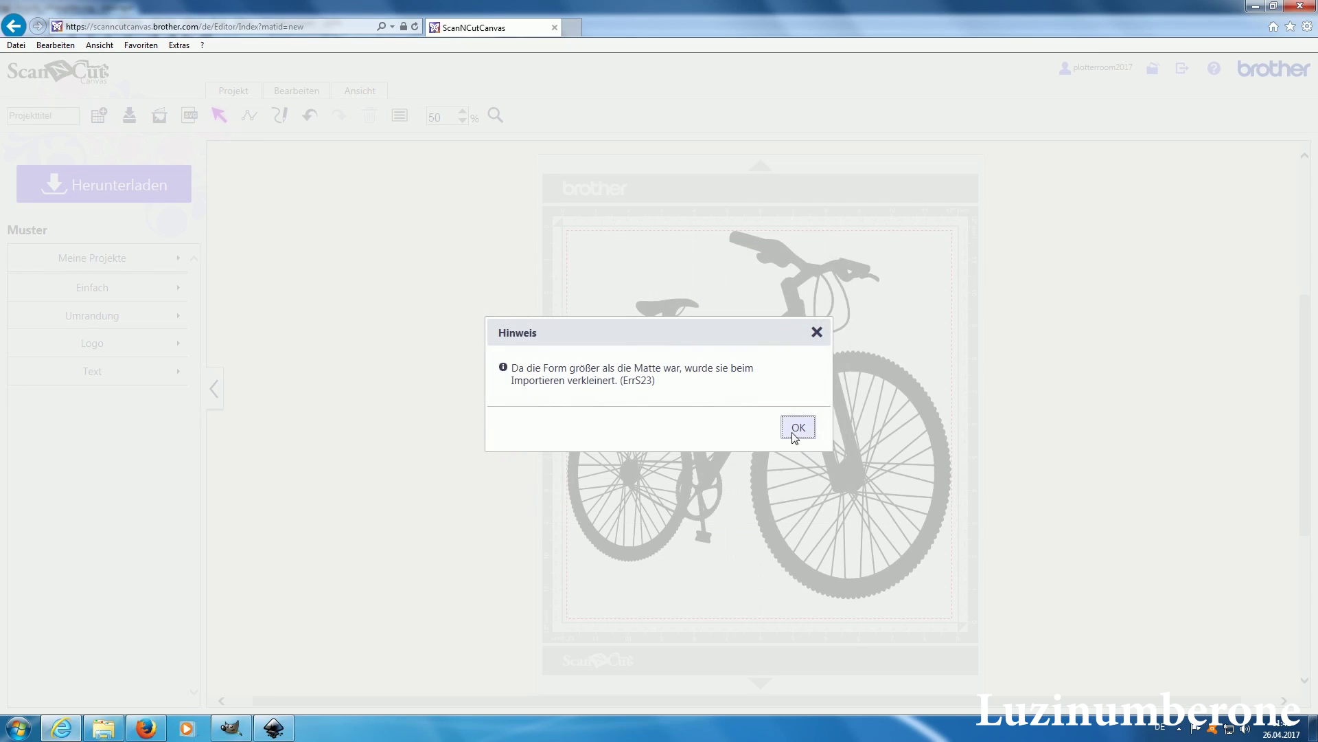
pyautogui.click(798, 426)
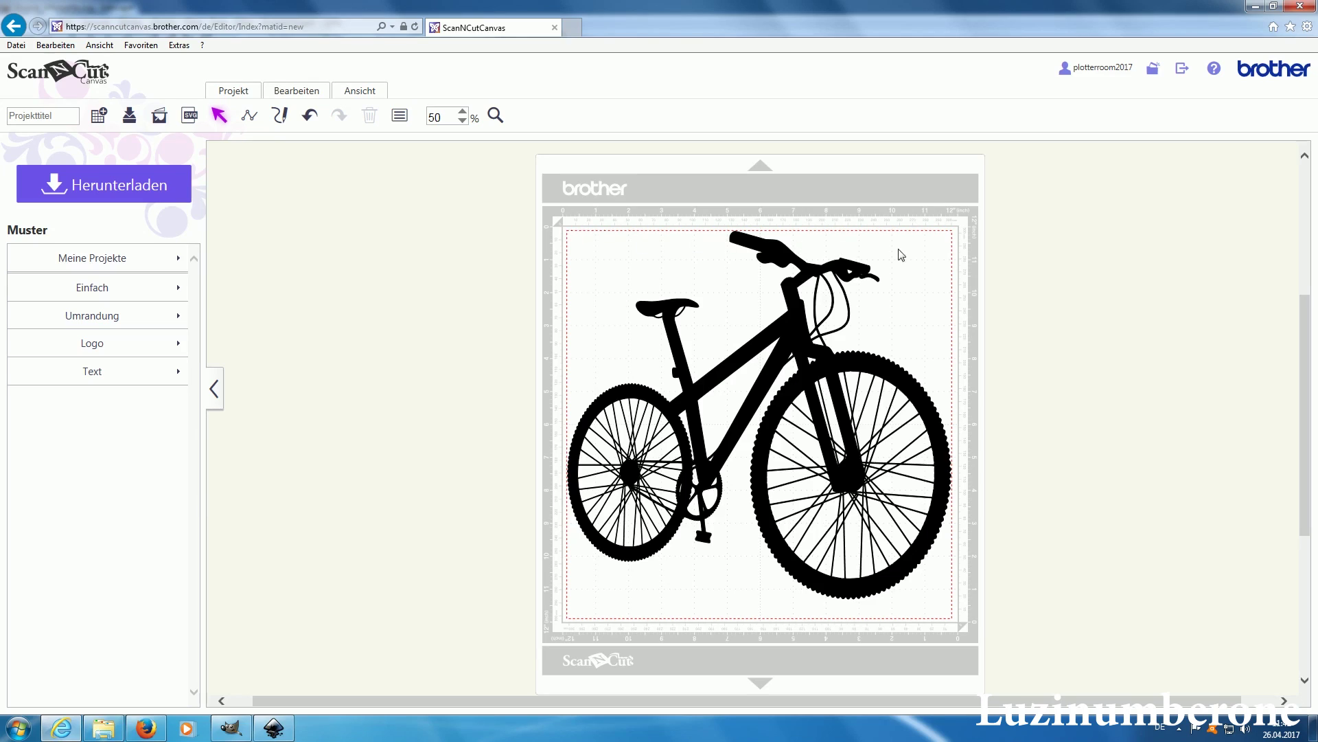
# Resize the bicycle to 5.44″ × 5.68″ in the mat corner and title the project Bike
pyautogui.click(927, 602)
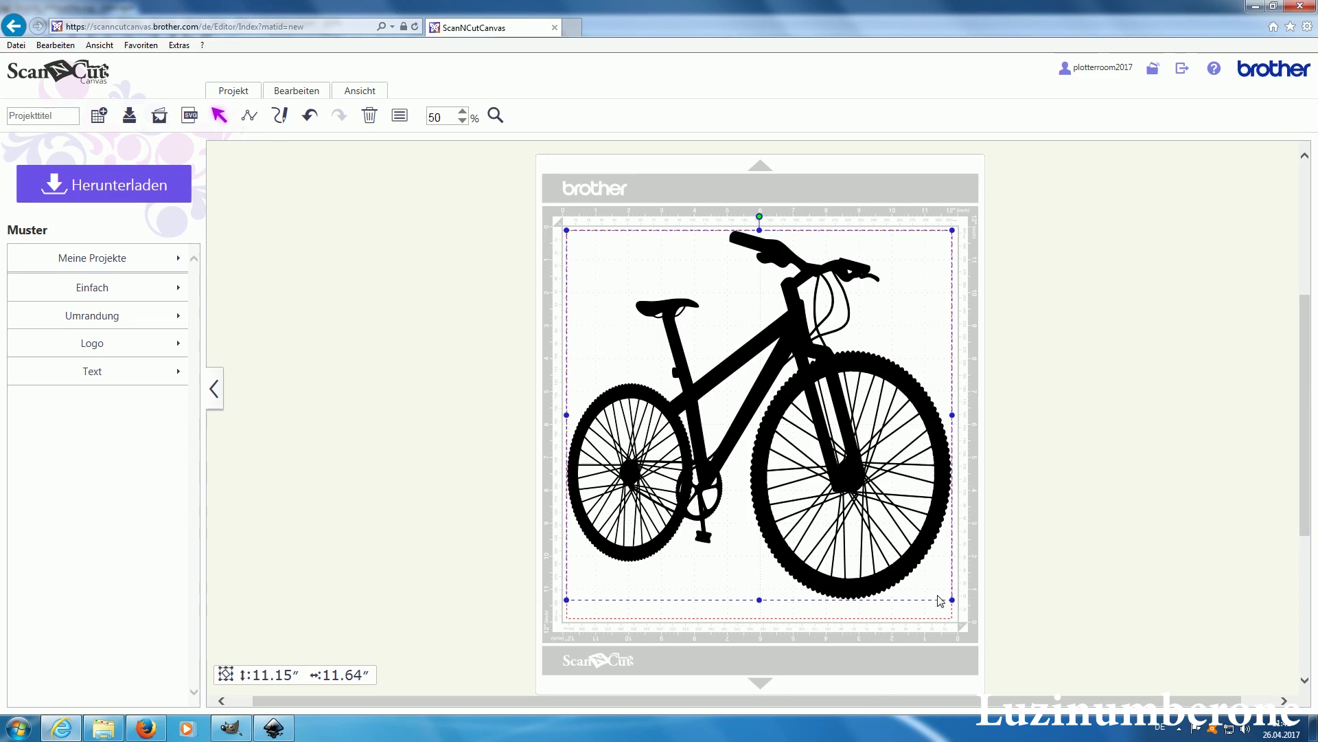
pyautogui.moveTo(953, 609); pyautogui.dragTo(764, 325)
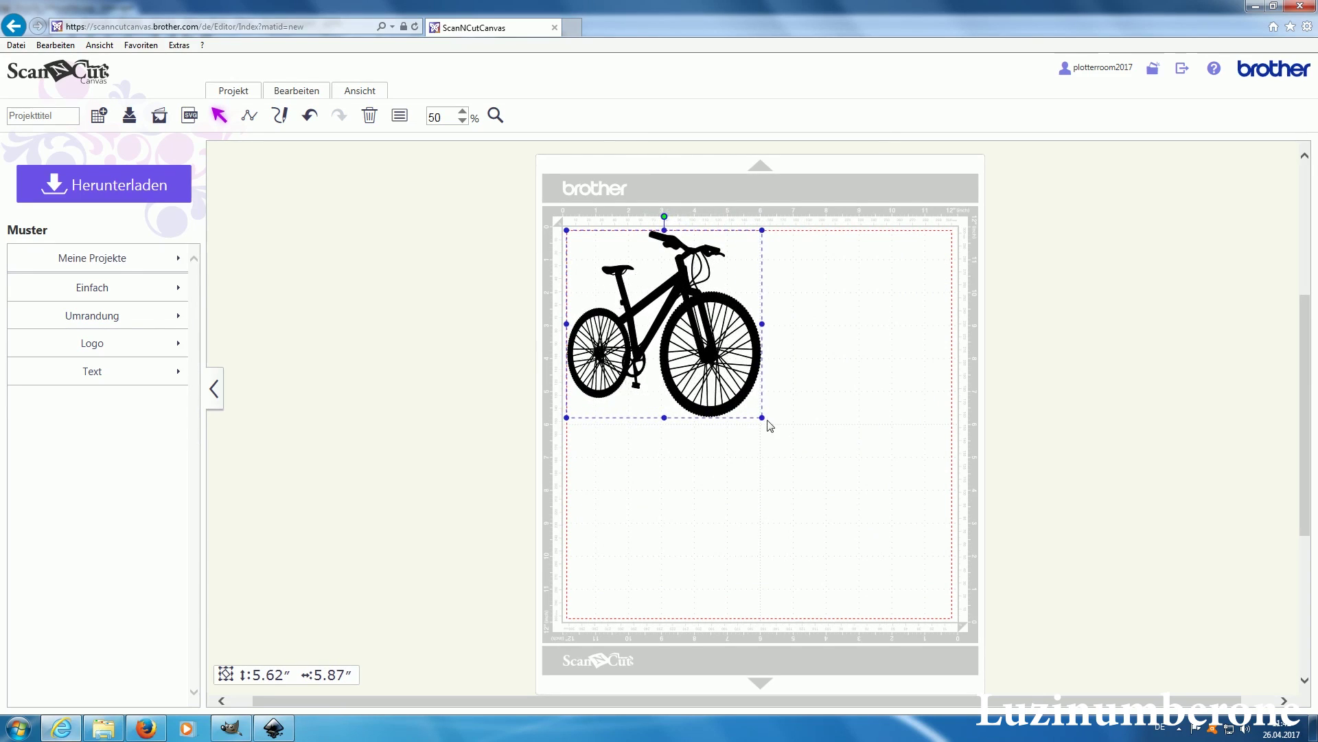
pyautogui.moveTo(750, 392); pyautogui.dragTo(979, 691)
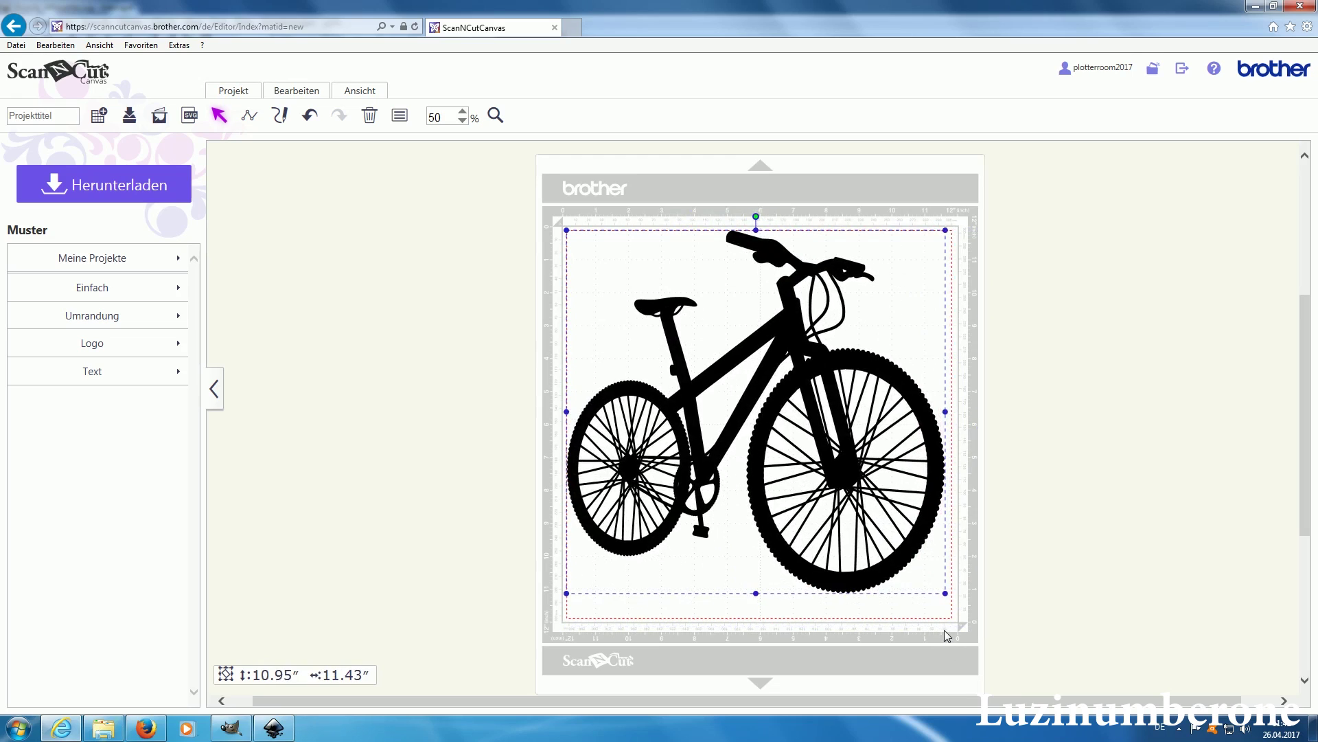
pyautogui.moveTo(979, 692); pyautogui.dragTo(746, 313)
pyautogui.hotkey('ctrl', 'z')
pyautogui.hotkey('ctrl', 'z')
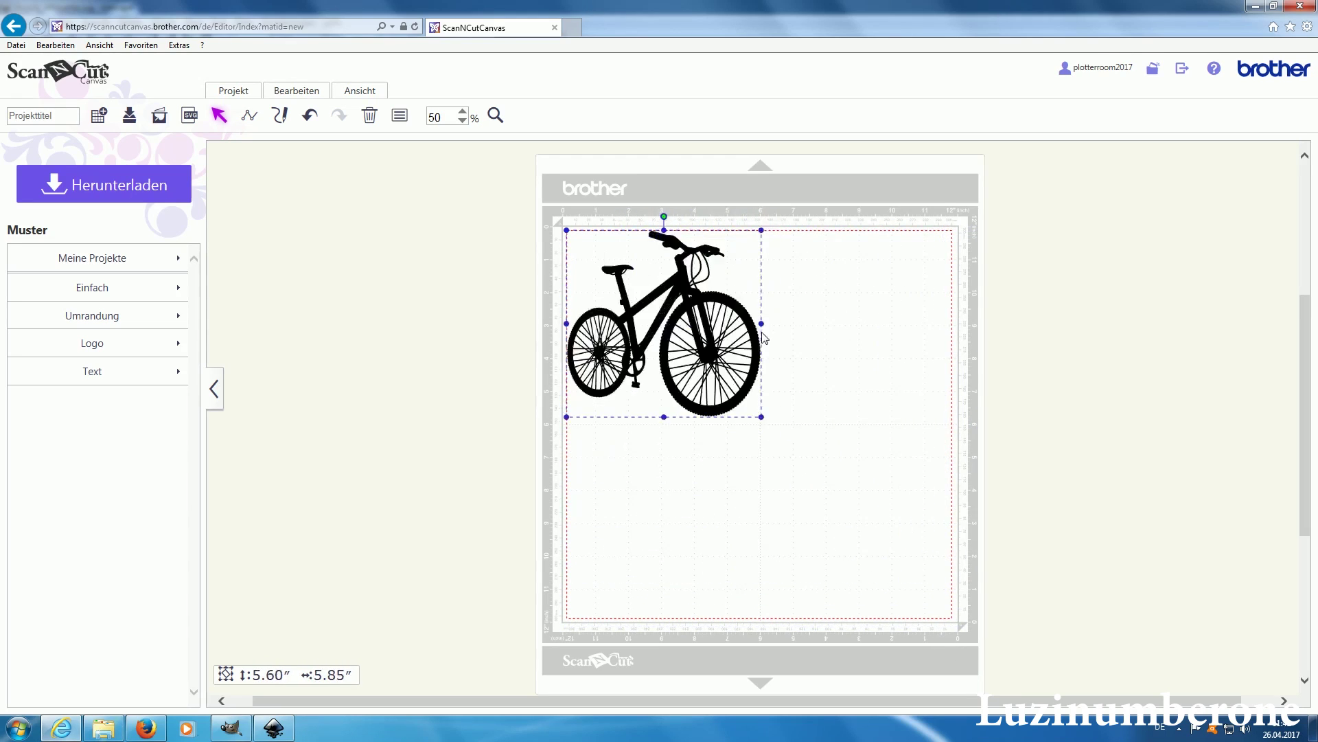
pyautogui.hotkey('ctrl', 'z')
pyautogui.hotkey('ctrl', 'z')
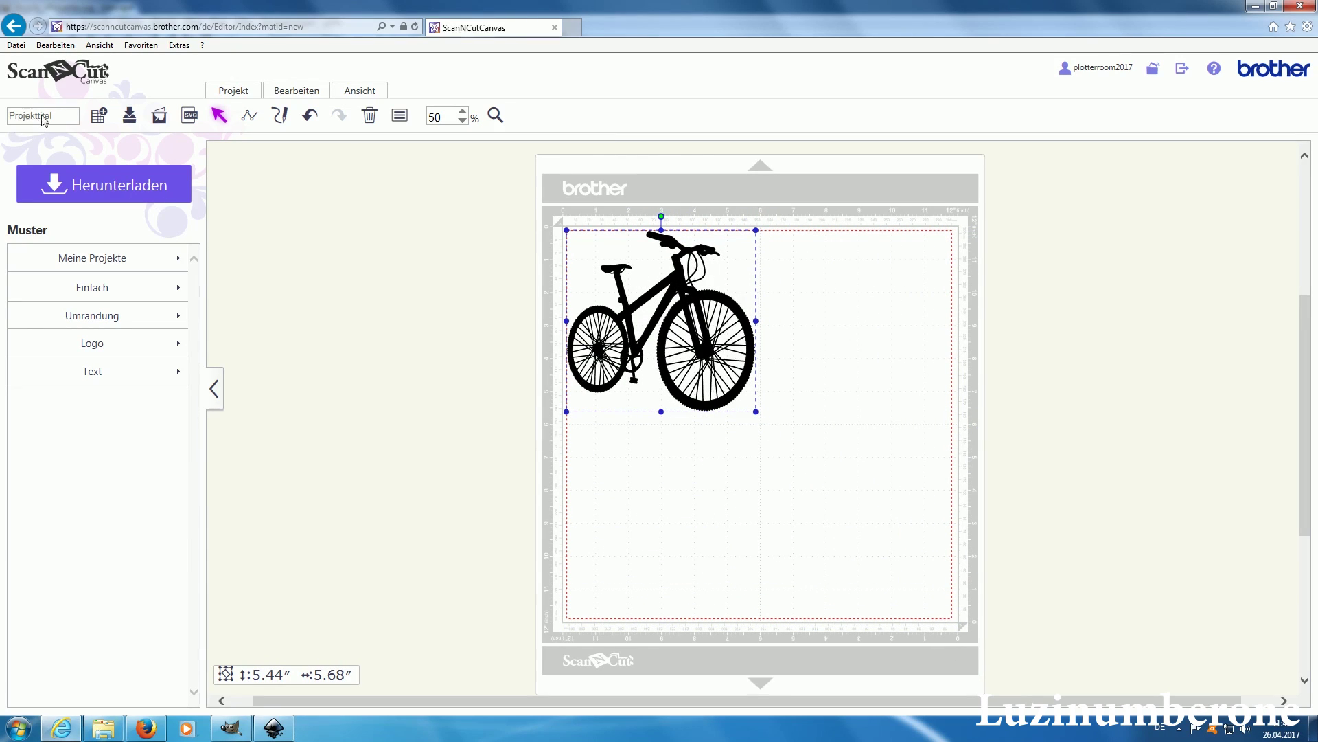
pyautogui.click(44, 120)
pyautogui.write('Bike')
# Save the Bike design as a new project and start its download for the cutter
pyautogui.click(226, 87)
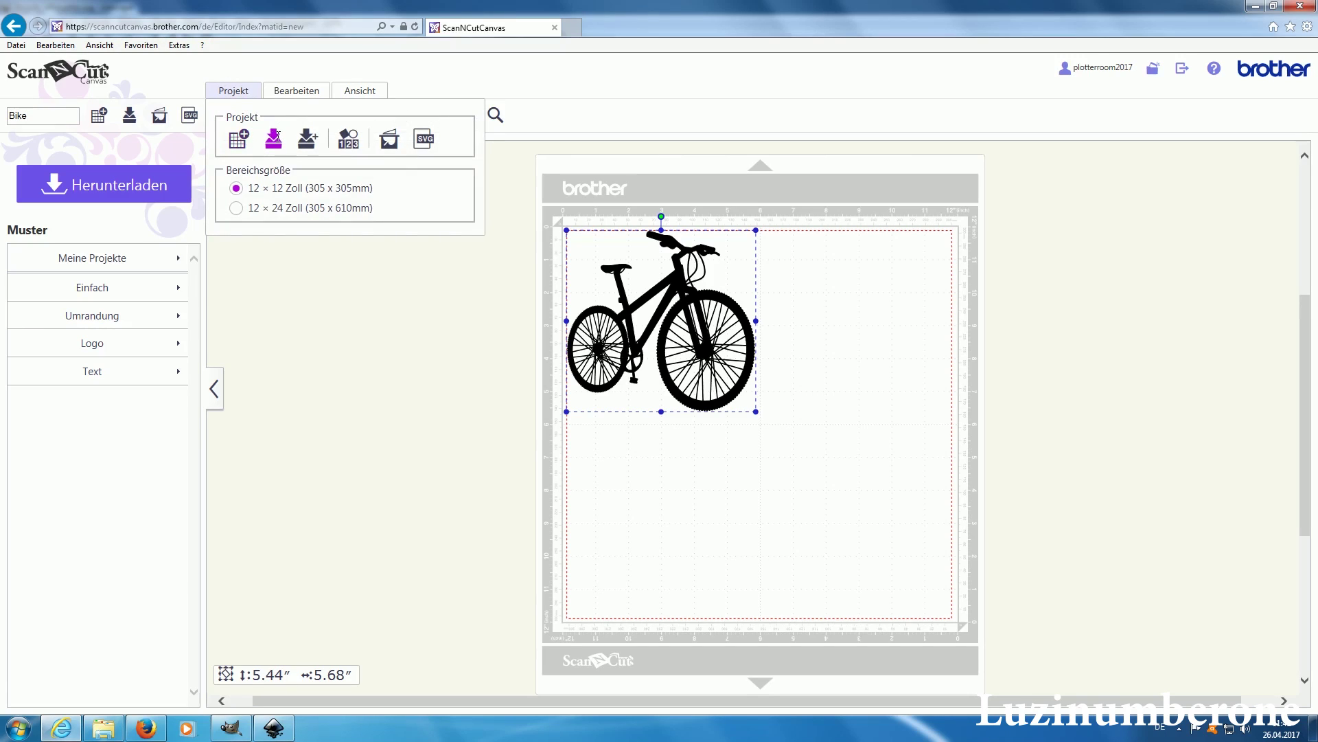
pyautogui.click(306, 136)
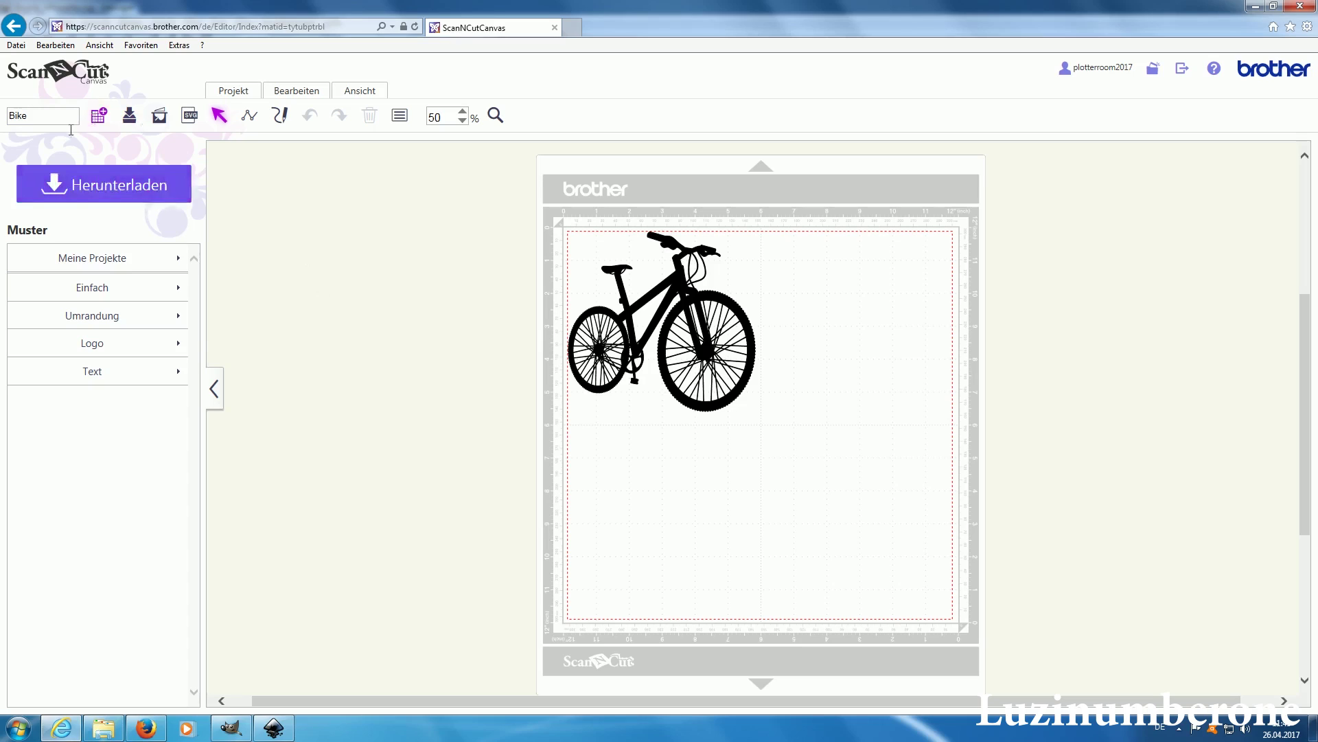
pyautogui.click(136, 179)
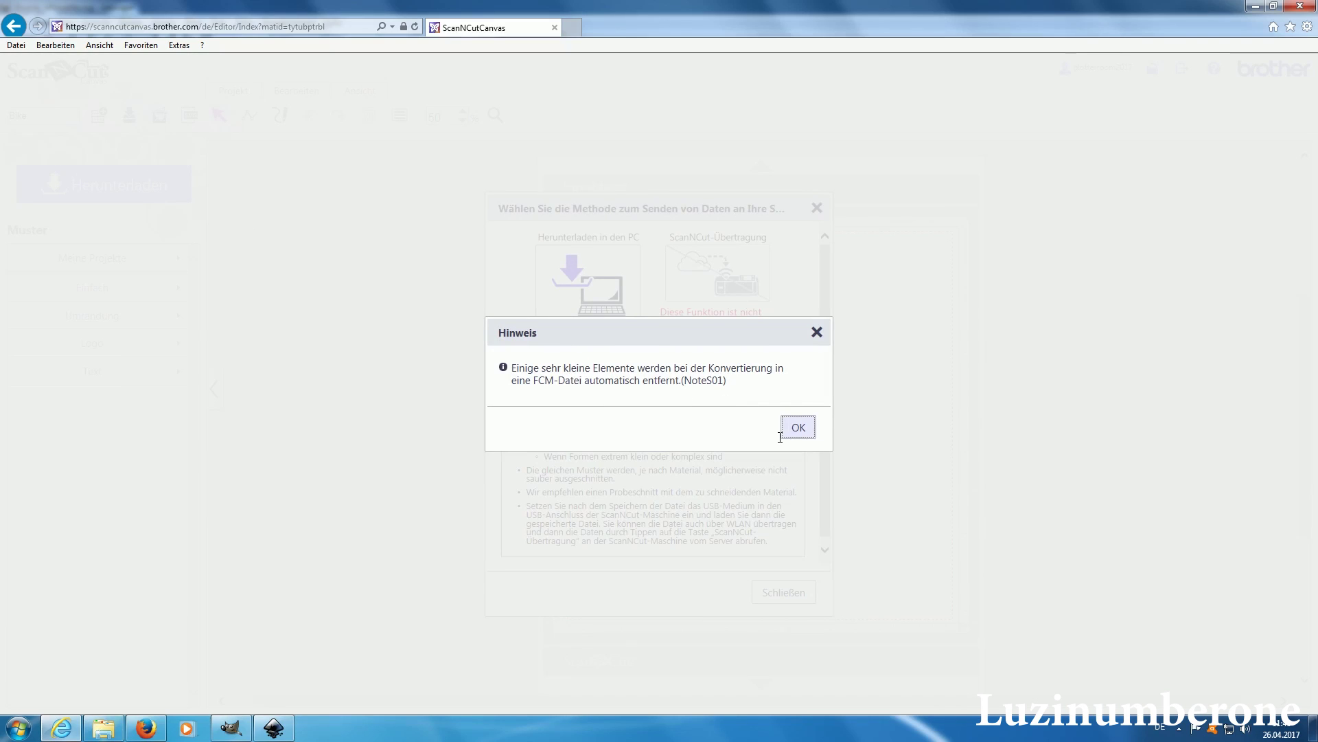
# Dismiss the small-elements notice and download Bike.fcm to the PC via Speichern unter
pyautogui.click(786, 431)
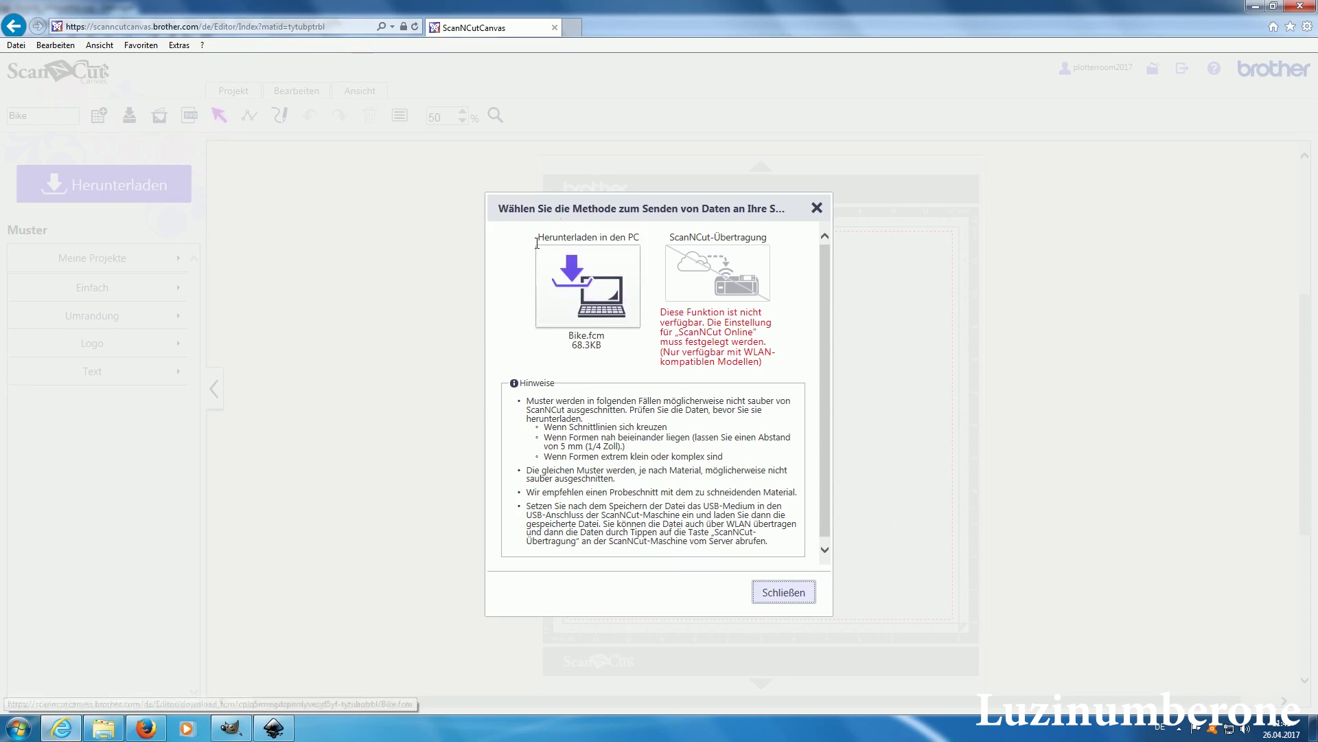
pyautogui.click(605, 302)
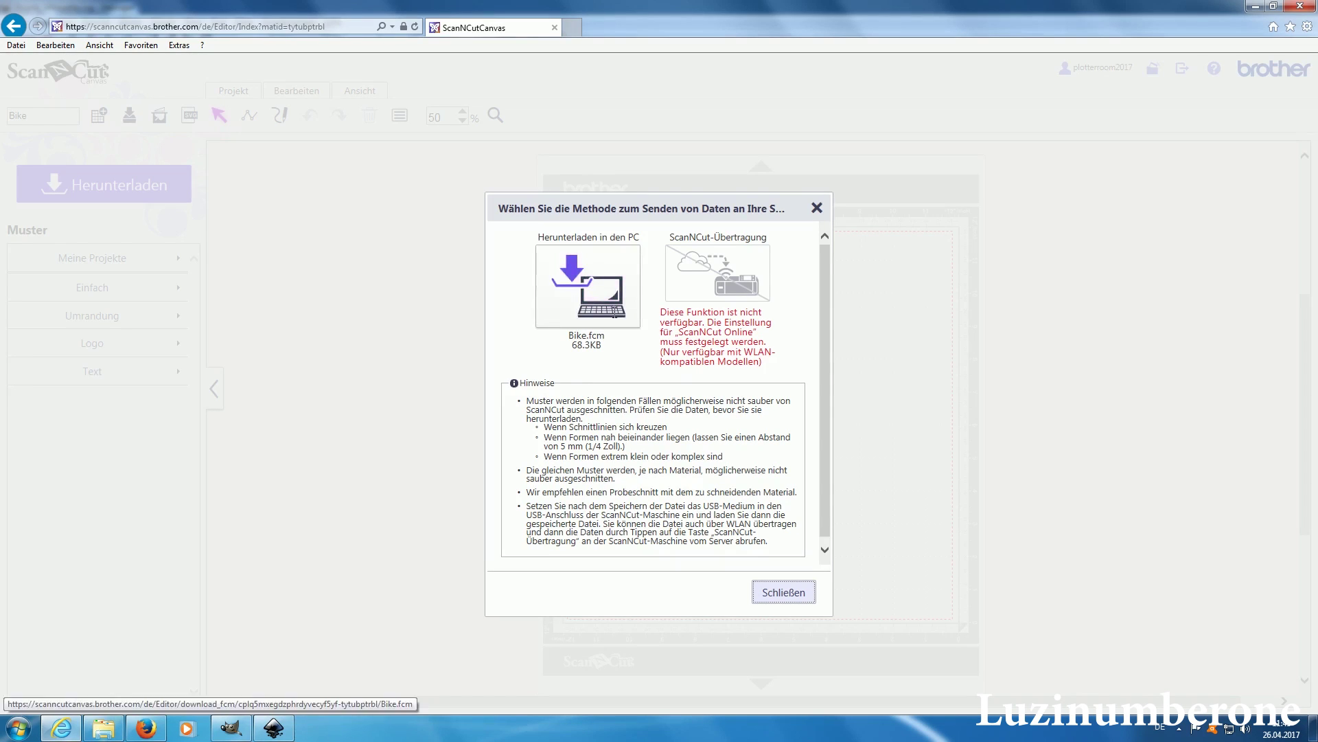
pyautogui.click(607, 291)
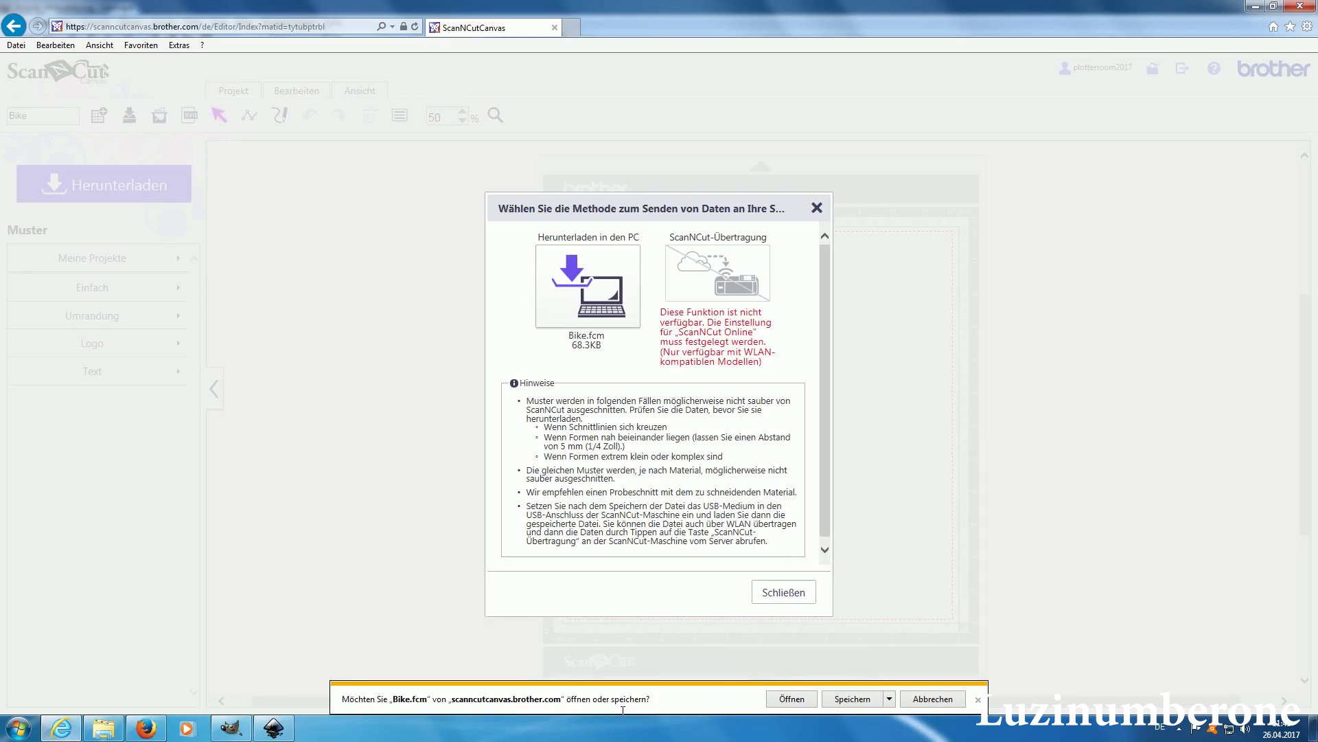
pyautogui.click(889, 697)
pyautogui.click(931, 682)
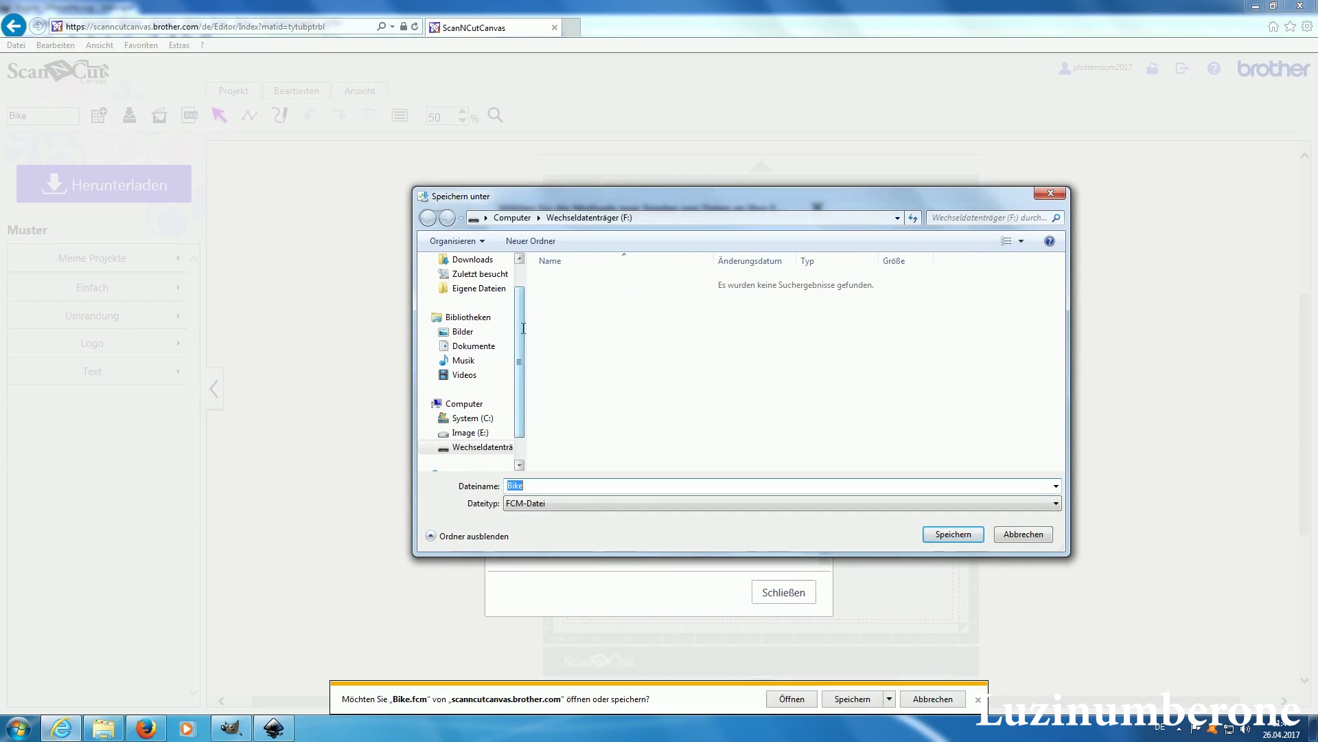
# Save Bike.fcm onto Wechseldatenträger (F:) and dismiss the download-complete notice
pyautogui.scroll(-2, 524, 328)
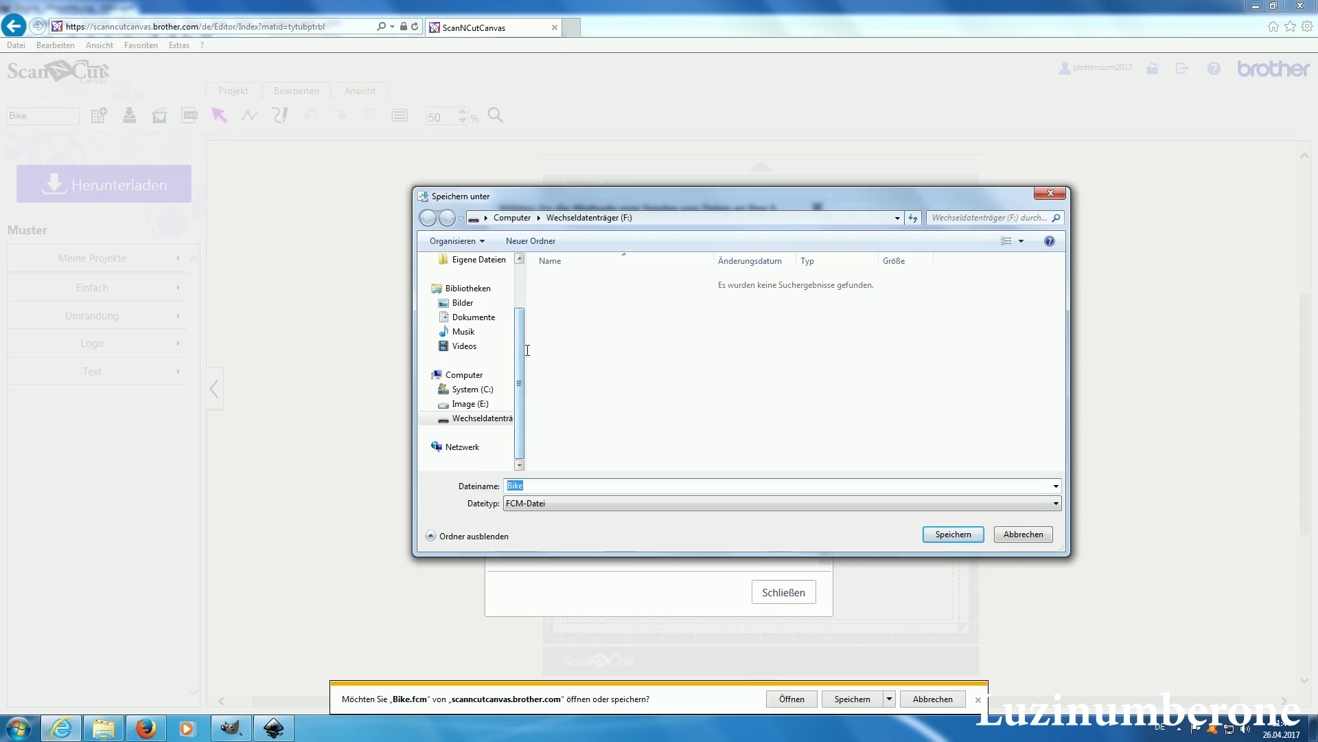
pyautogui.moveTo(482, 418)
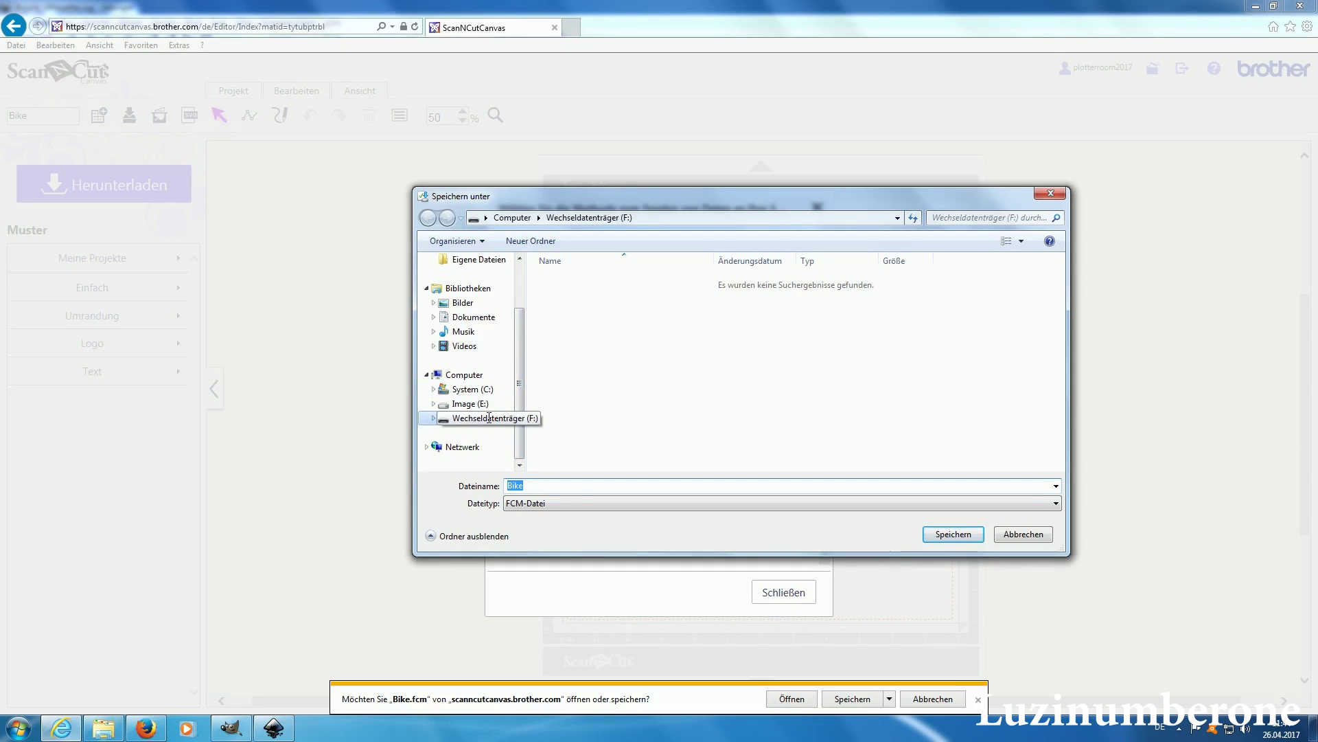
pyautogui.click(489, 416)
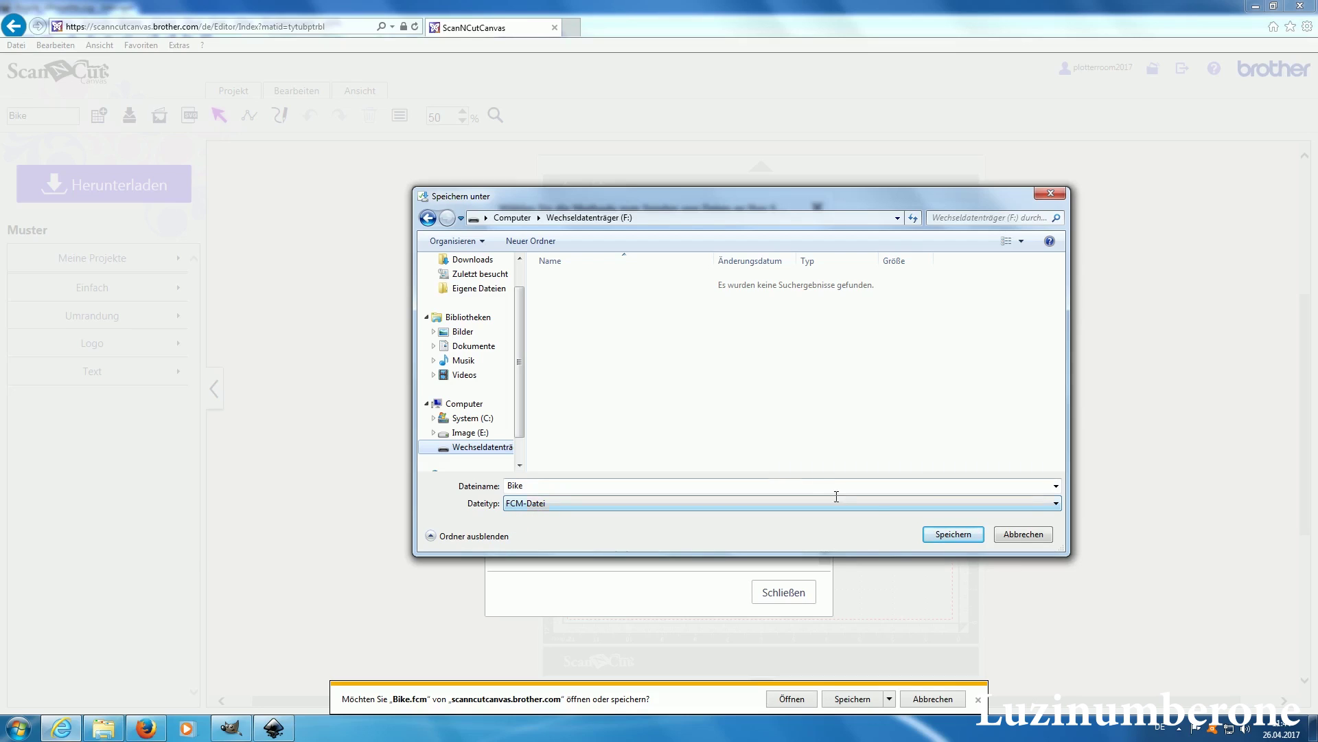
pyautogui.click(547, 488)
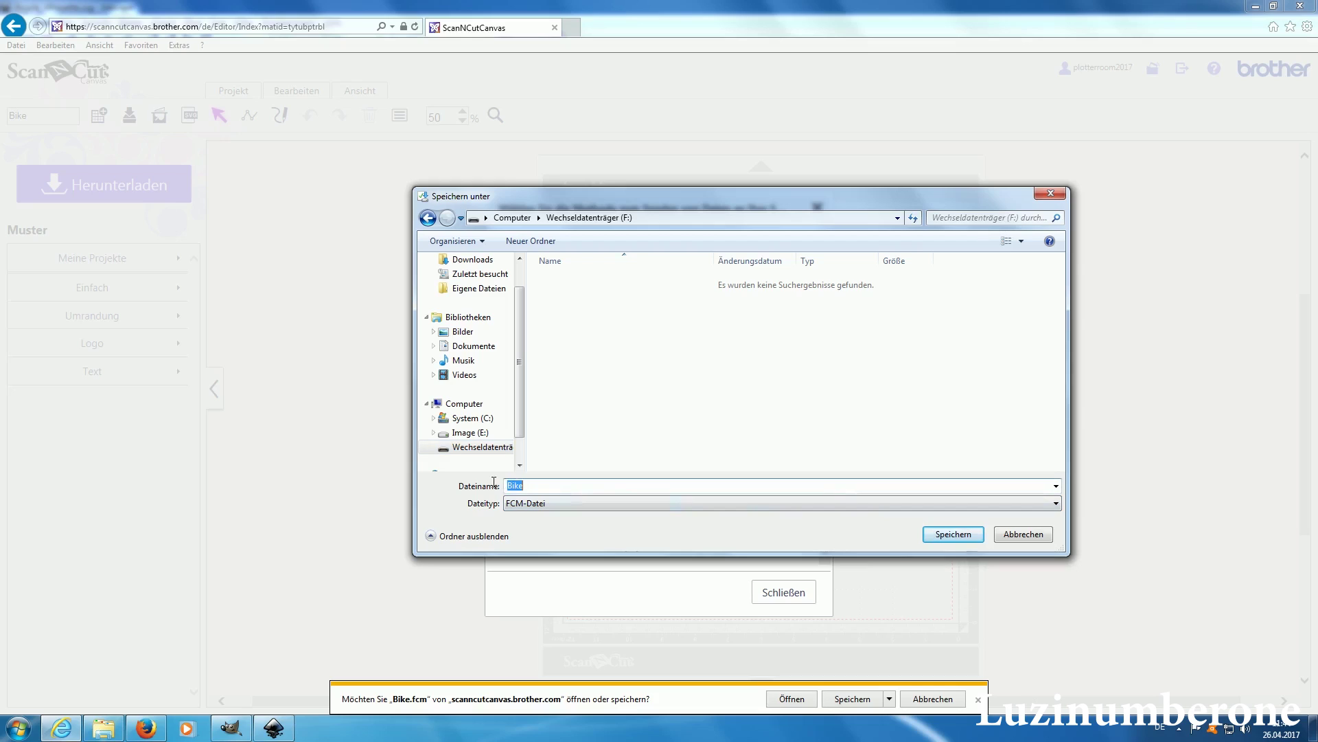
pyautogui.click(549, 482)
pyautogui.scroll(-1, 476, 398)
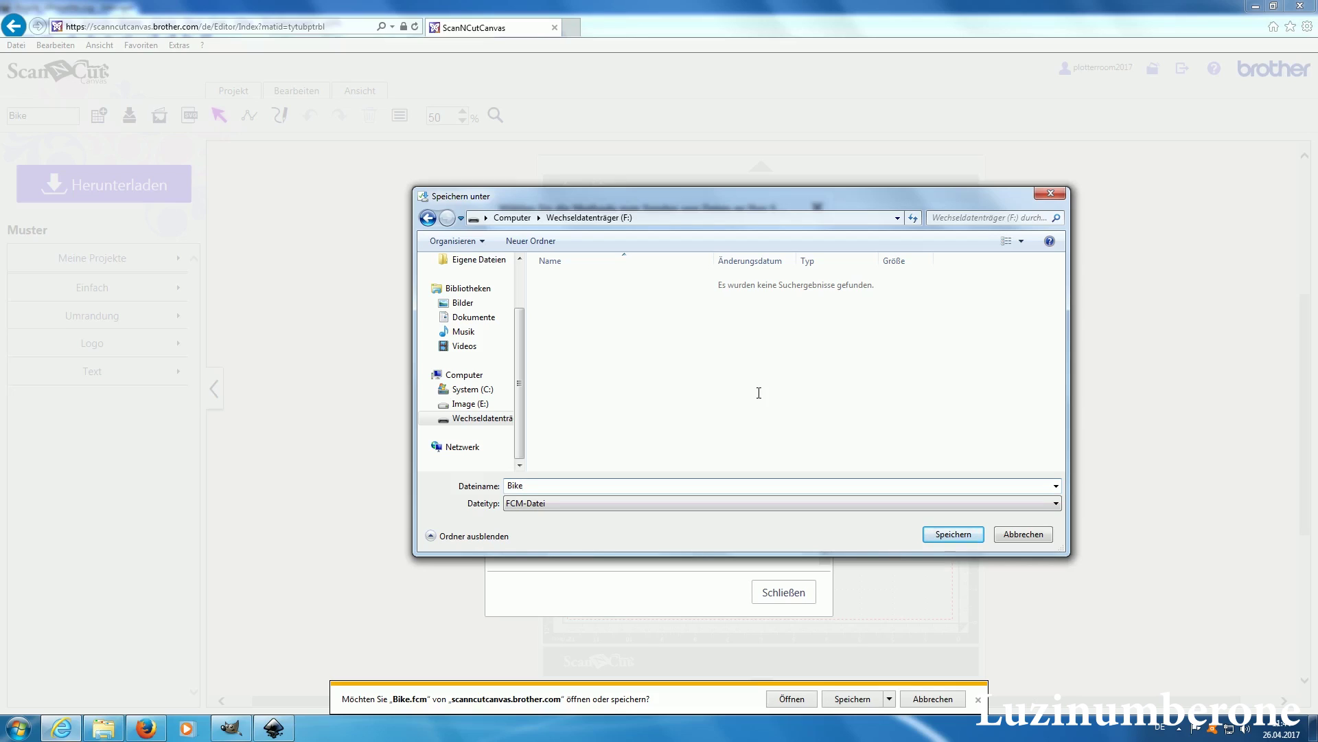
pyautogui.click(499, 424)
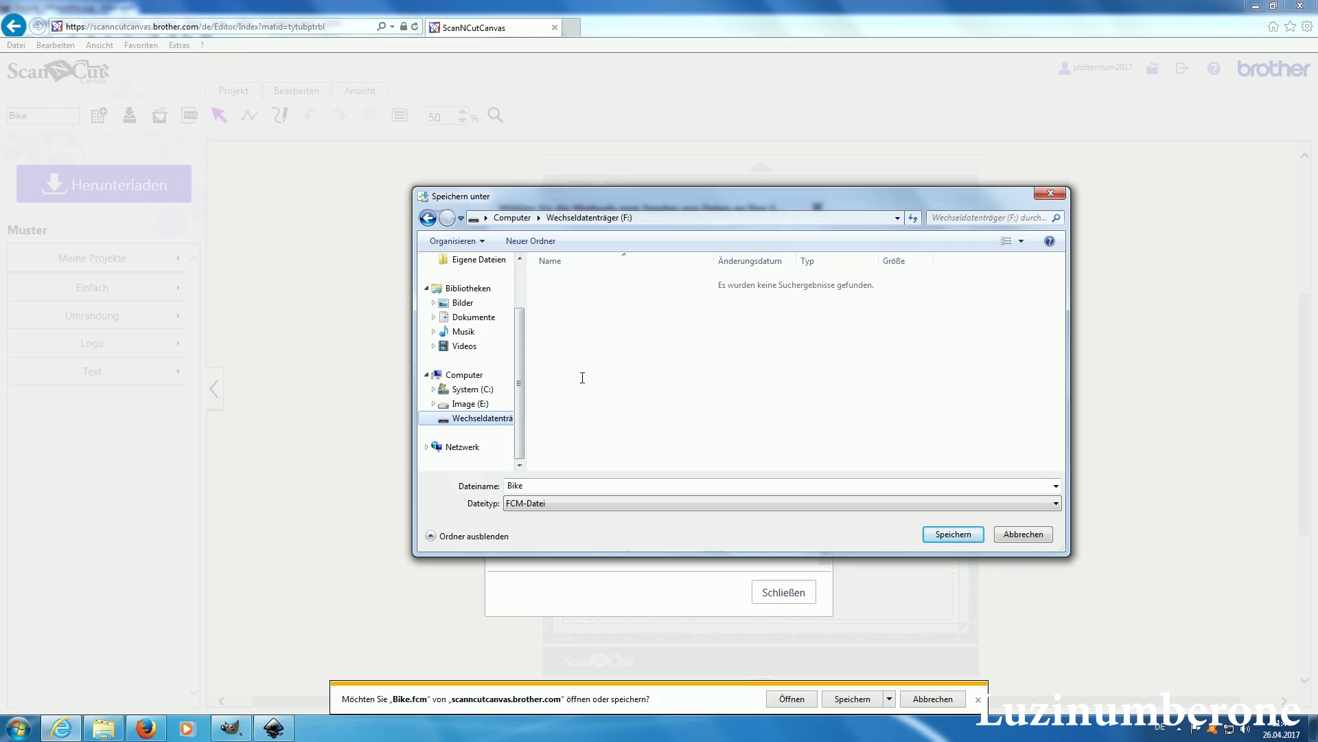
pyautogui.click(949, 535)
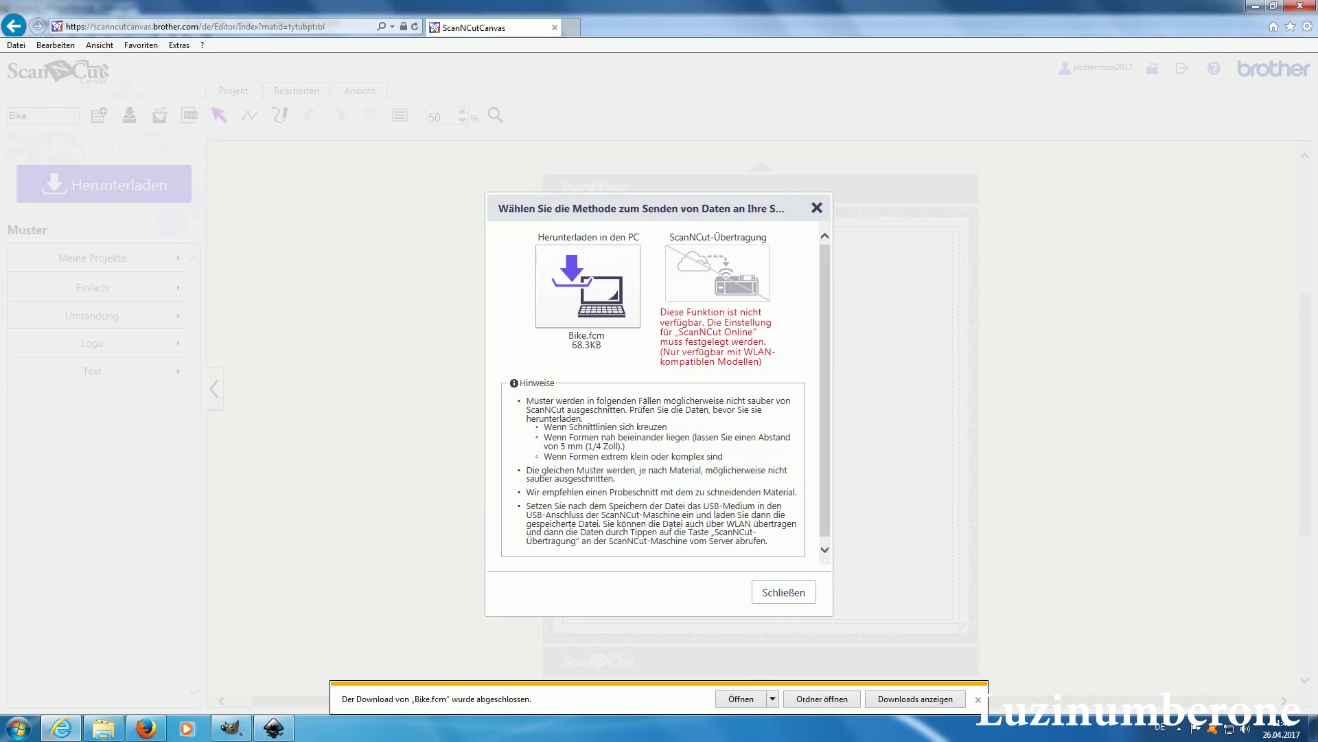
pyautogui.click(978, 699)
# Dismiss the send-method dialog to return to the Bike design on the cutting mat
pyautogui.click(816, 208)
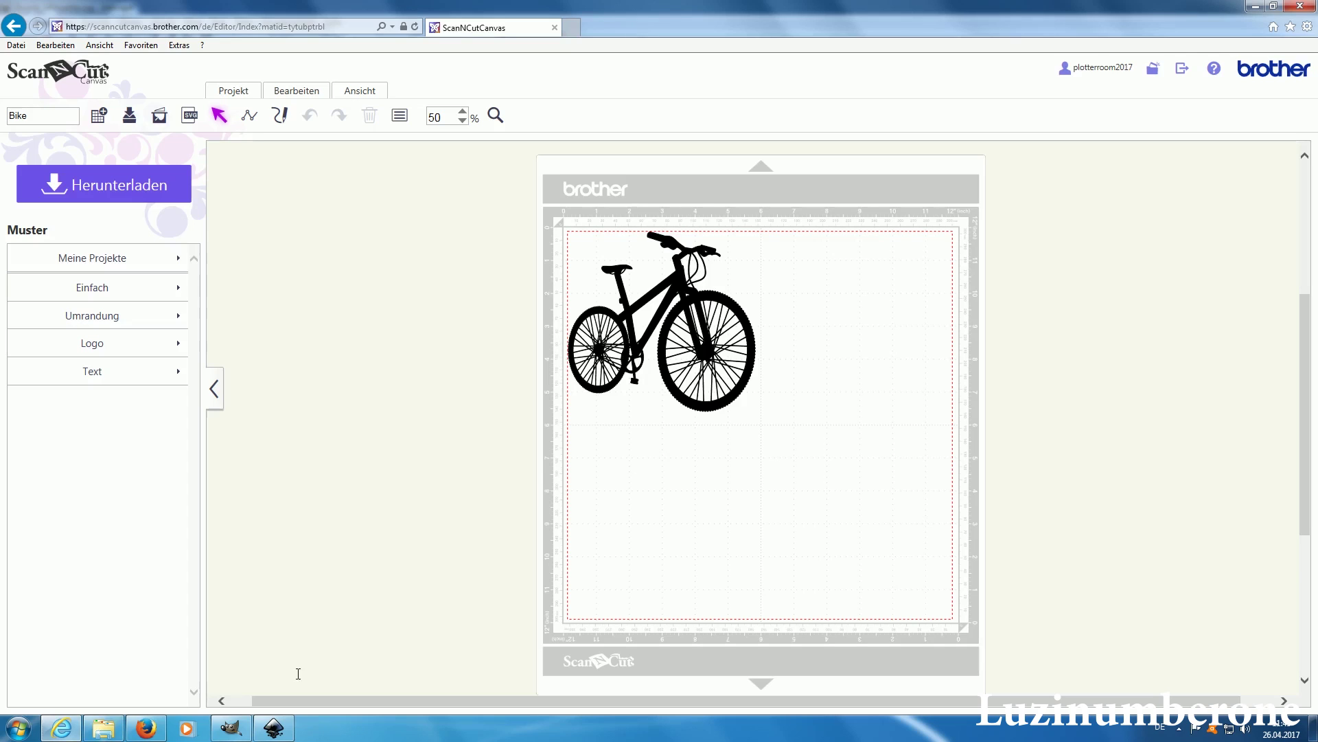
pyautogui.click(231, 728)
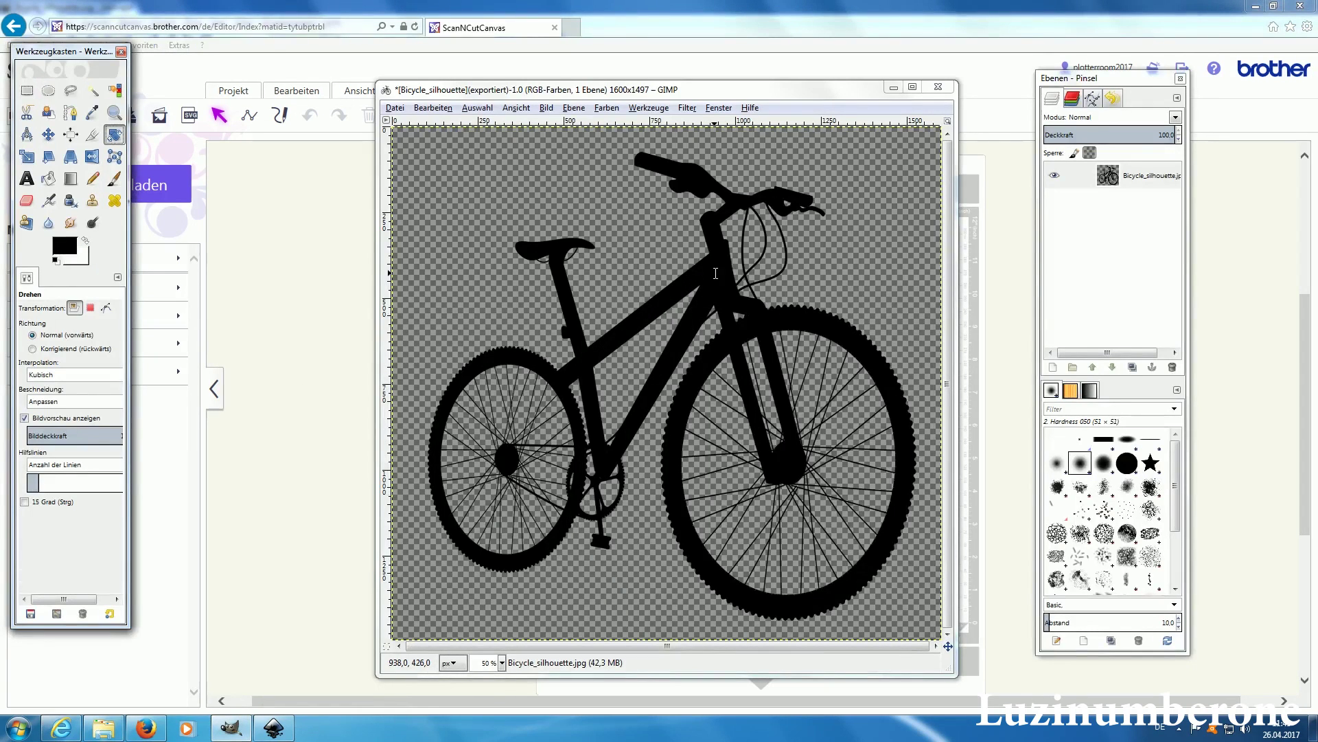